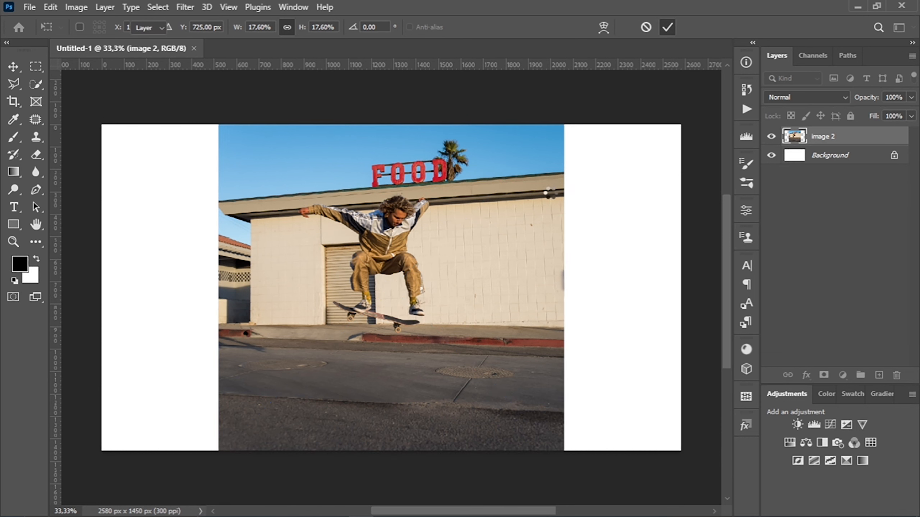
- Select the skateboarder with Select Subject, using the Cloud (Detailed results) processing option
{"action": "left_click", "coordinate": [30, 84]}
{"action": "left_click", "coordinate": [421, 25]}
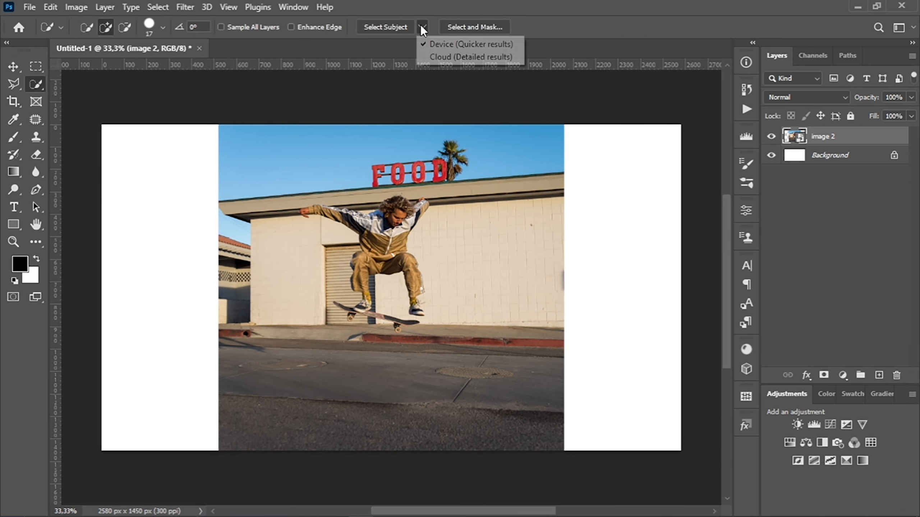
{"action": "left_click", "coordinate": [448, 56]}
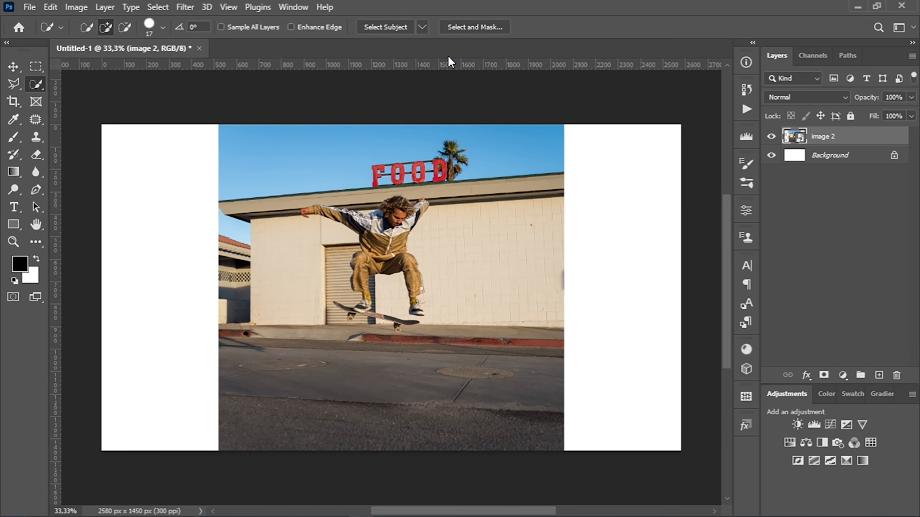
{"action": "left_click", "coordinate": [391, 27]}
- Check in the Tools preferences that Zoom with Scroll Wheel is enabled
{"action": "left_click", "coordinate": [50, 6]}
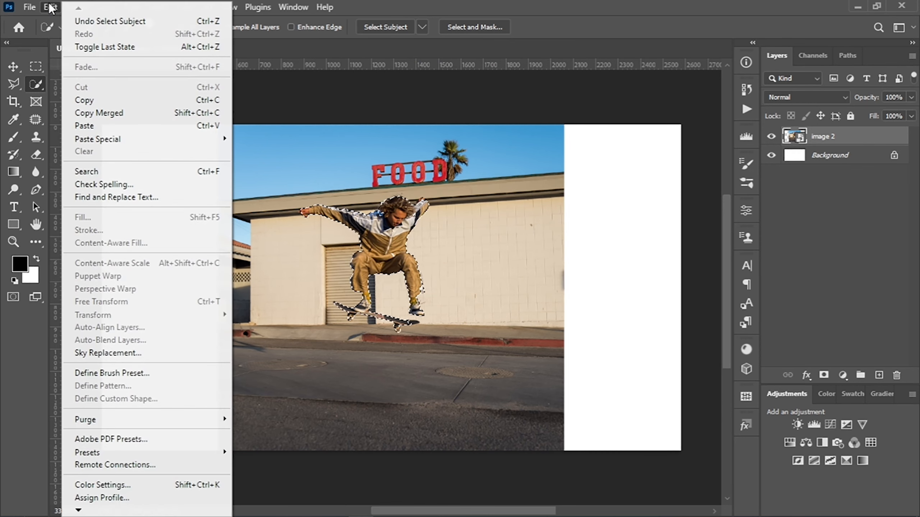
{"action": "mouse_move", "coordinate": [79, 511]}
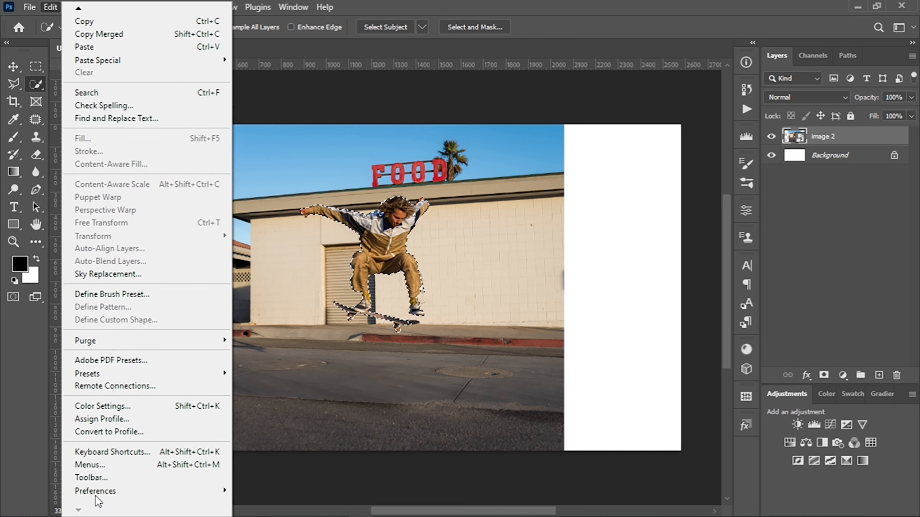
{"action": "mouse_move", "coordinate": [96, 491]}
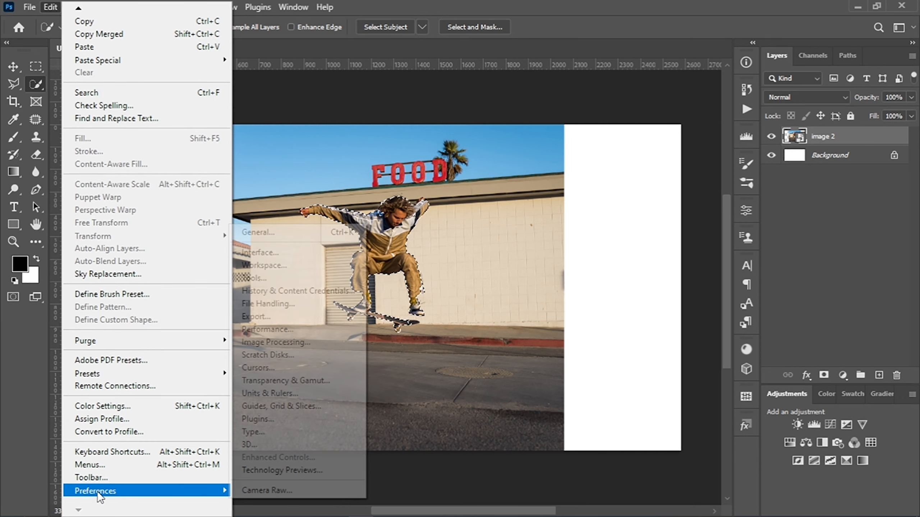
{"action": "left_click", "coordinate": [294, 229]}
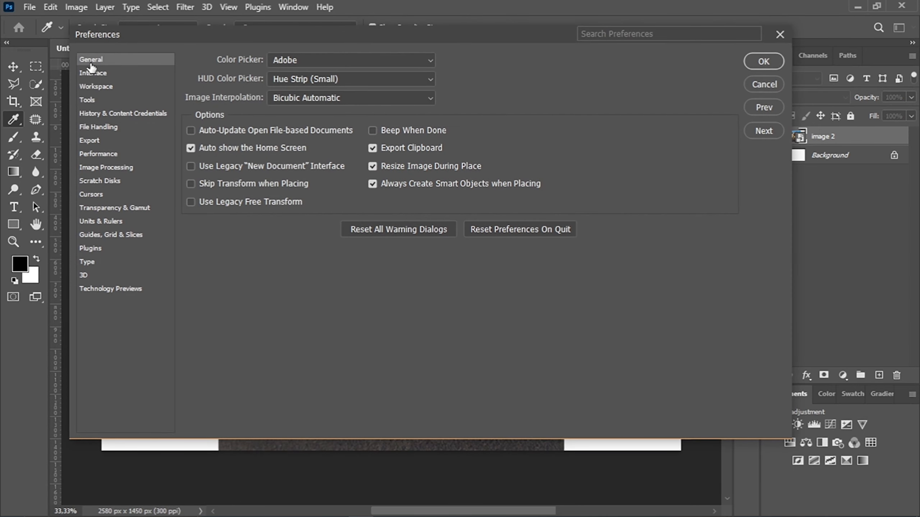
{"action": "left_click", "coordinate": [87, 100]}
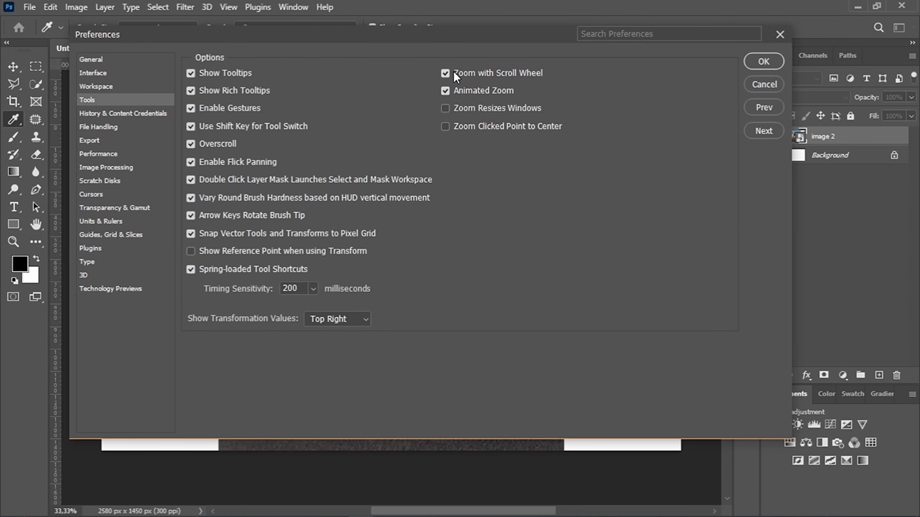
{"action": "left_click", "coordinate": [763, 63]}
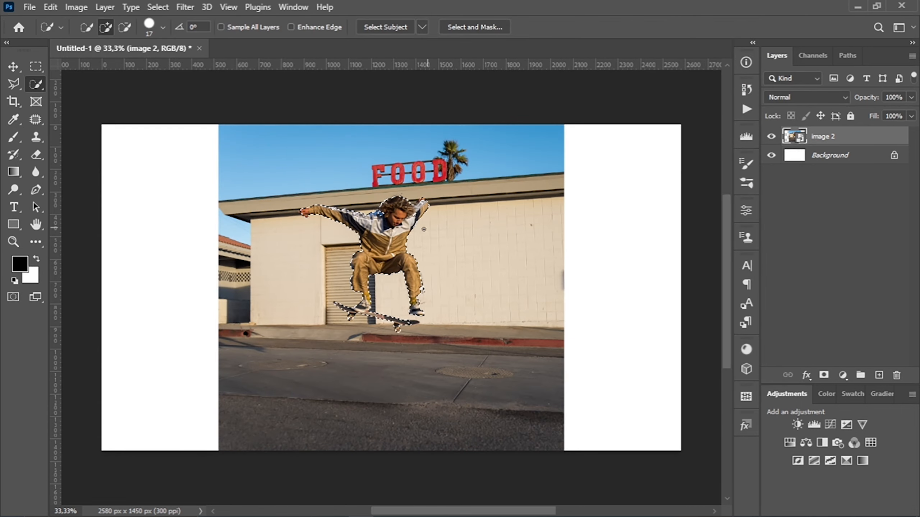
- Make white the foreground color and show the skateboarder selection in Quick Mask mode
{"action": "scroll", "coordinate": [423, 229], "scroll_direction": "up", "scroll_amount": 5}
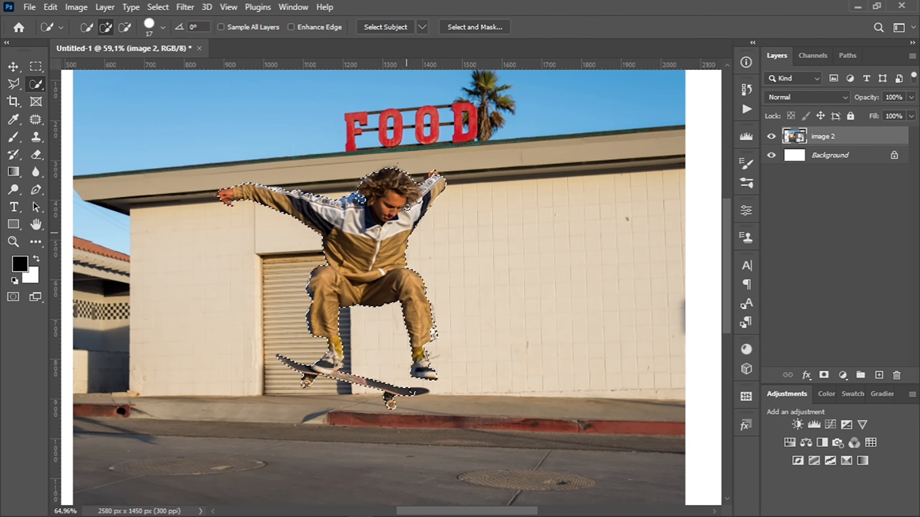
{"action": "scroll", "coordinate": [404, 217], "scroll_direction": "up", "scroll_amount": 2}
{"action": "scroll", "coordinate": [403, 217], "scroll_direction": "up", "scroll_amount": 2}
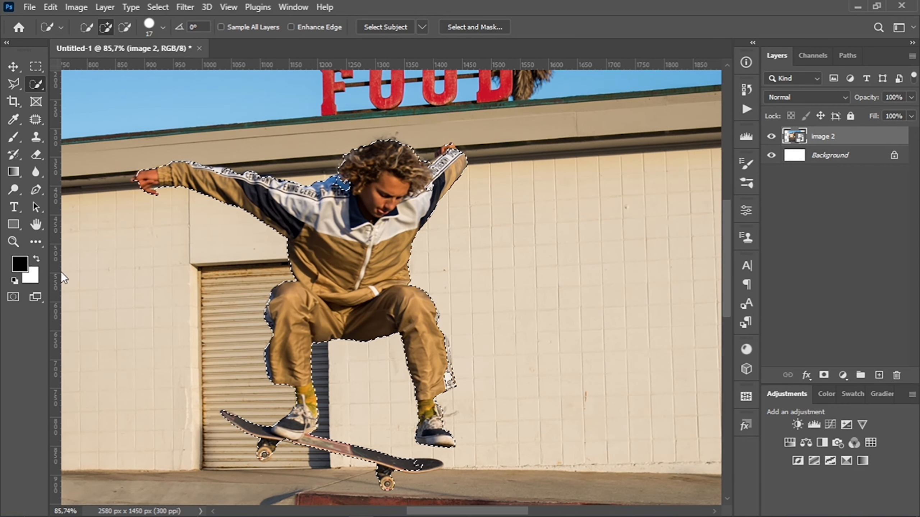
{"action": "left_click", "coordinate": [37, 259]}
{"action": "left_click", "coordinate": [13, 297]}
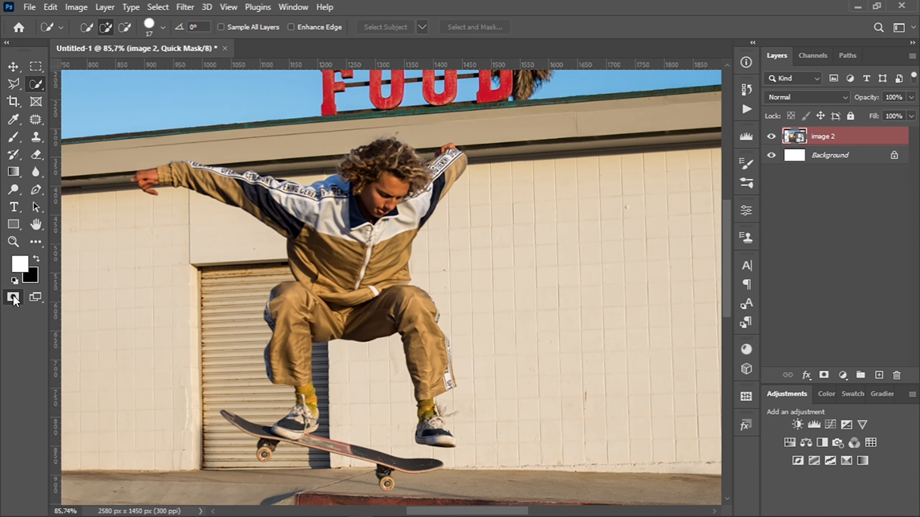
- Paint the missing fingertip of the outstretched hand back into the quick mask with a 5 px white brush
{"action": "left_click", "coordinate": [36, 225]}
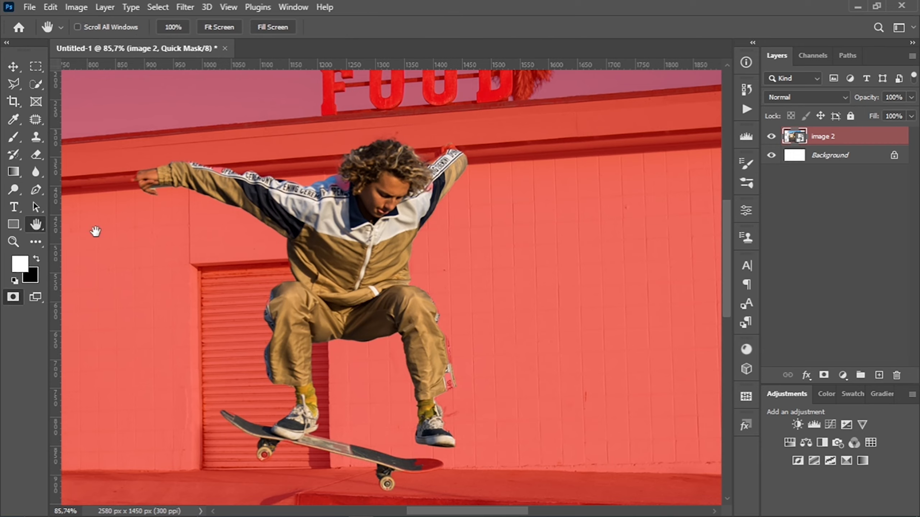
{"action": "left_click_drag", "start_coordinate": [327, 207], "coordinate": [414, 190]}
{"action": "scroll", "coordinate": [416, 384], "scroll_direction": "up", "scroll_amount": 5}
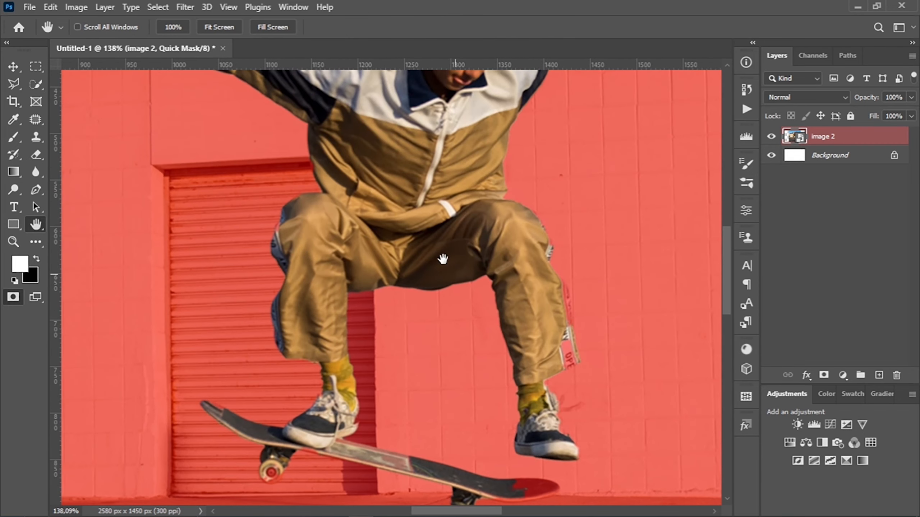
{"action": "scroll", "coordinate": [441, 283], "scroll_direction": "up", "scroll_amount": 4}
{"action": "scroll", "coordinate": [365, 273], "scroll_direction": "up", "scroll_amount": 5}
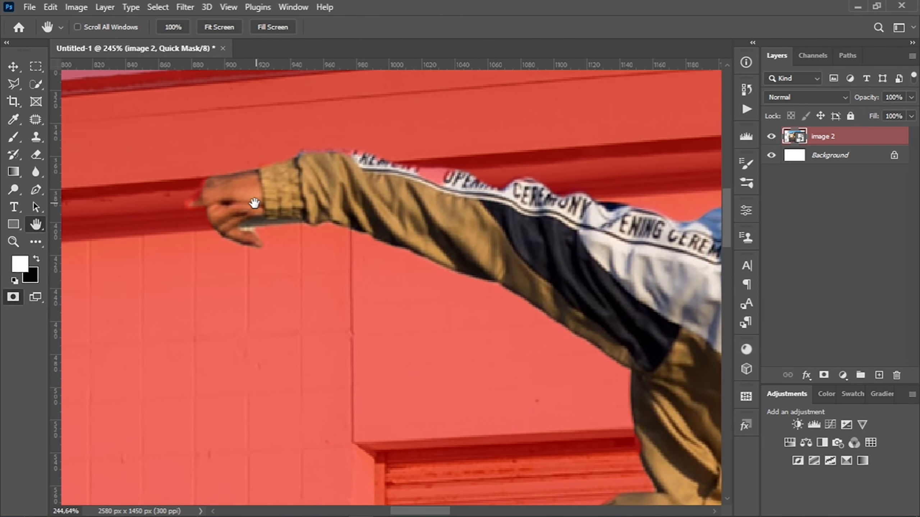
{"action": "left_click_drag", "start_coordinate": [255, 203], "coordinate": [255, 191]}
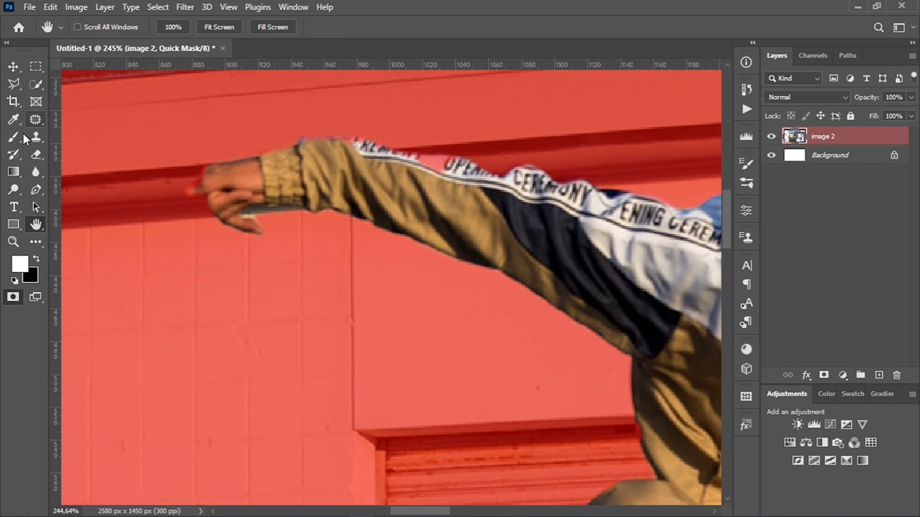
{"action": "left_click", "coordinate": [13, 137]}
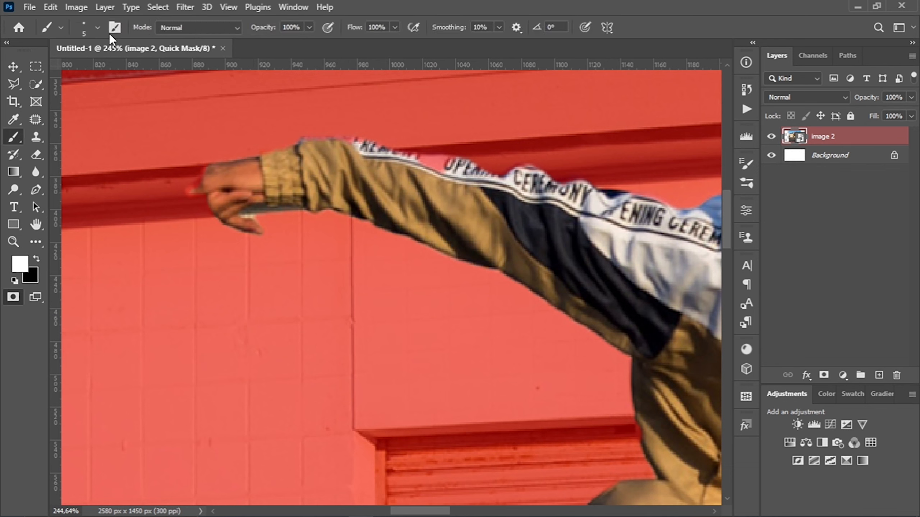
{"action": "left_click", "coordinate": [95, 32]}
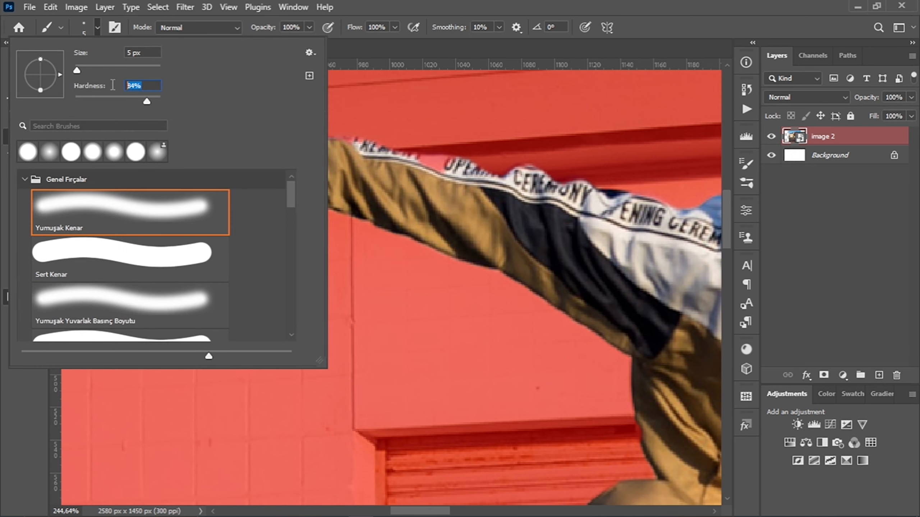
{"action": "left_click", "coordinate": [96, 28]}
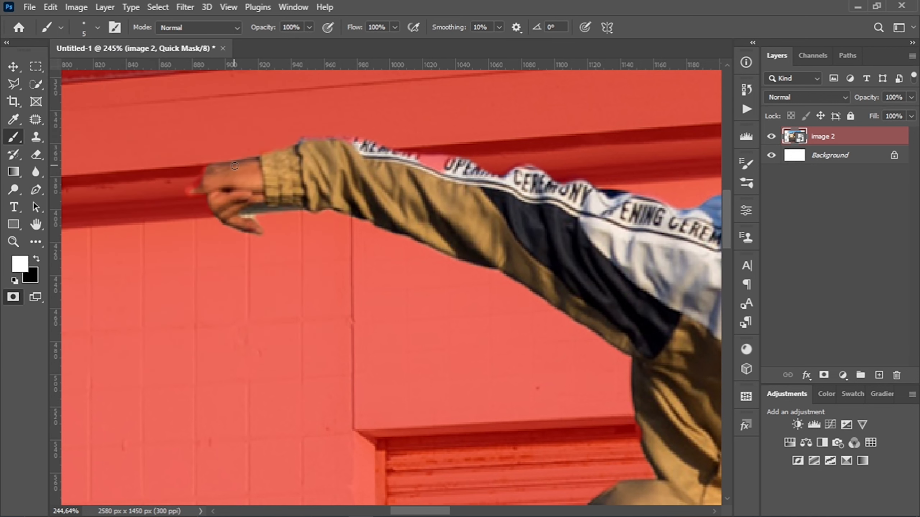
{"action": "scroll", "coordinate": [207, 185], "scroll_direction": "up", "scroll_amount": 3}
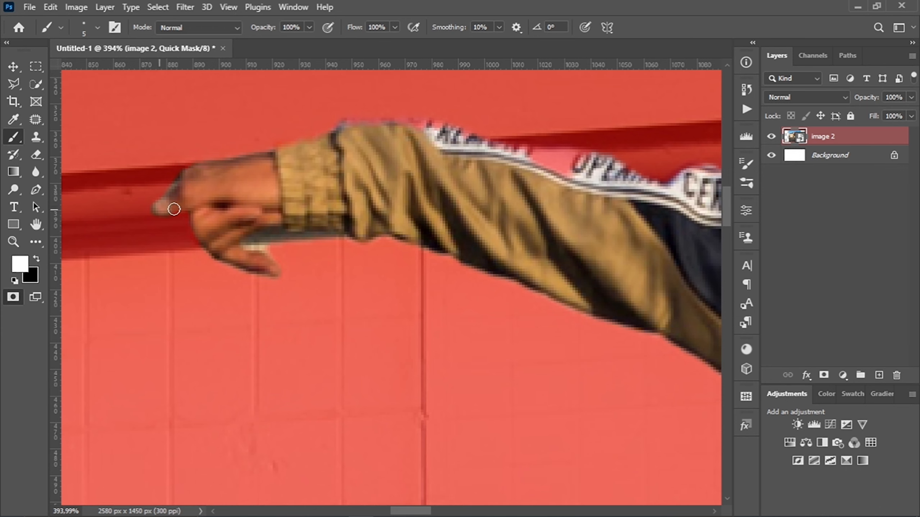
- Compare the selection outline with the mask and paint out the wall area between the thumb and the cuff in black
{"action": "left_click", "coordinate": [13, 298]}
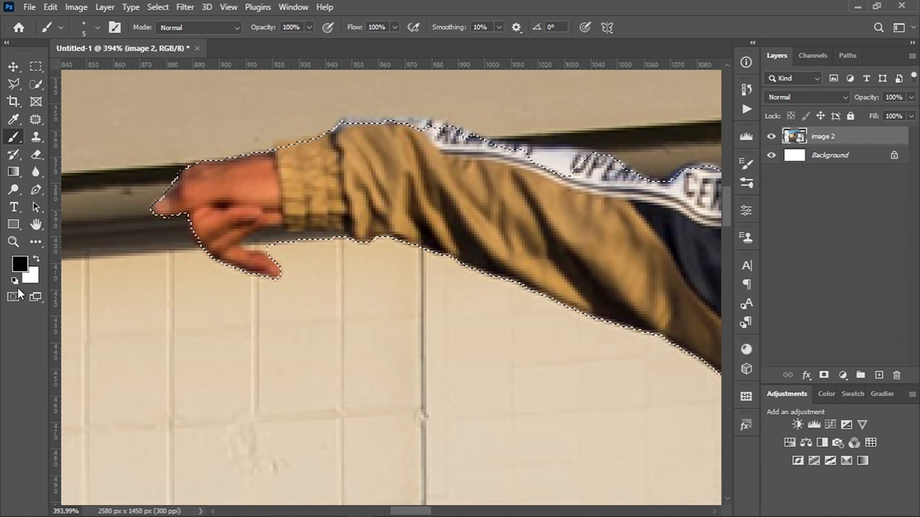
{"action": "left_click", "coordinate": [16, 295]}
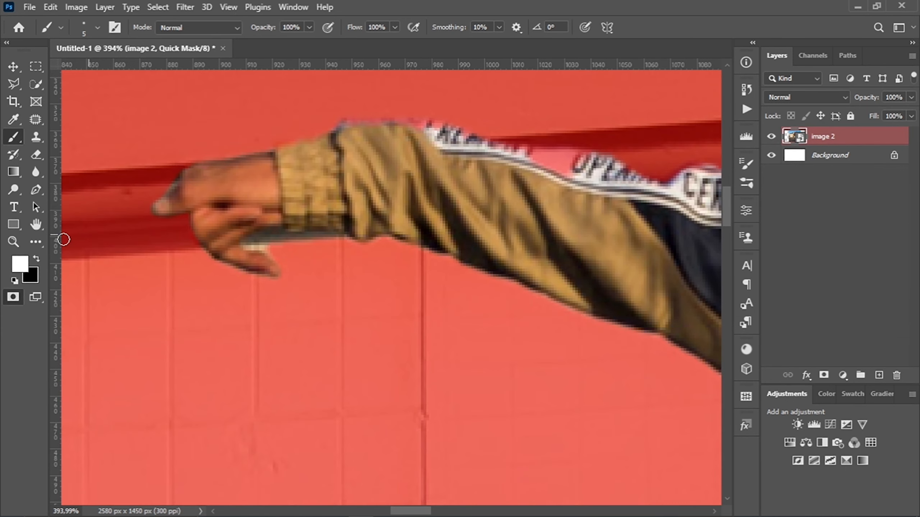
{"action": "key", "text": "space"}
{"action": "left_click_drag", "start_coordinate": [328, 227], "coordinate": [245, 227]}
{"action": "scroll", "coordinate": [179, 243], "scroll_direction": "up", "scroll_amount": 1}
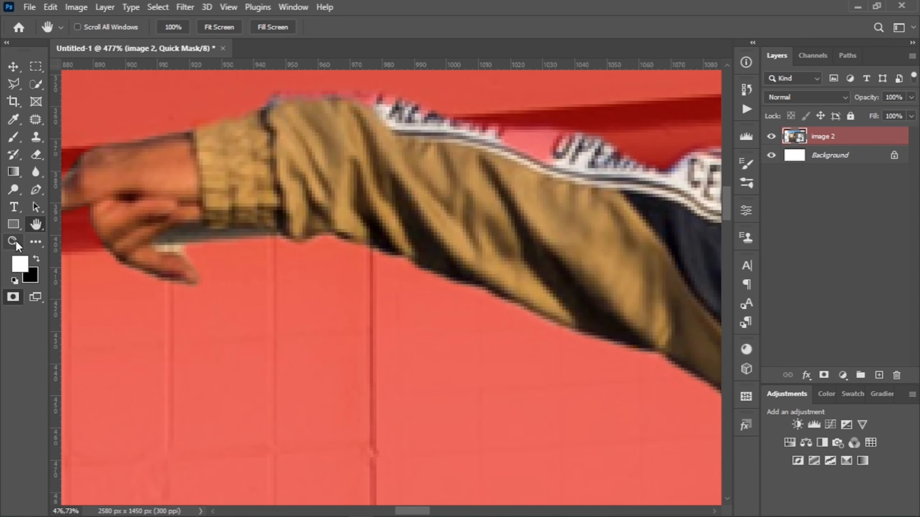
{"action": "left_click", "coordinate": [5, 138]}
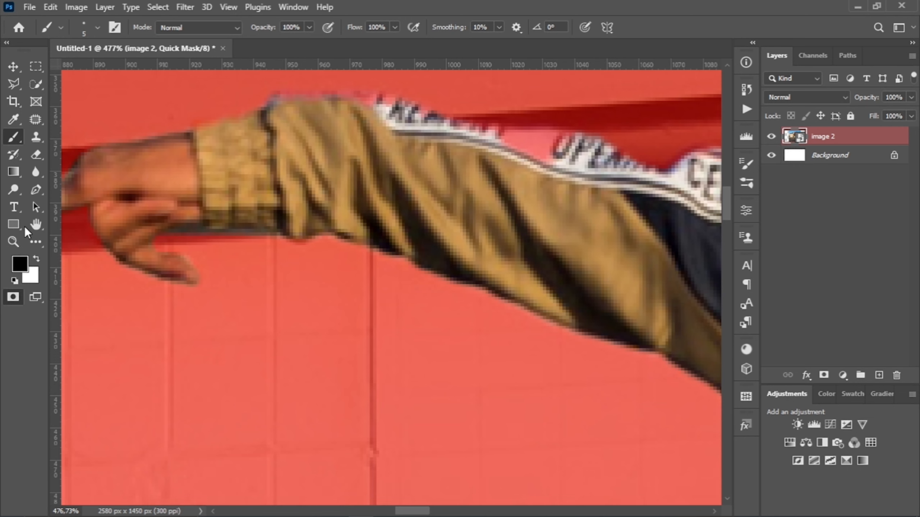
- Paint the missing parts of the lettered stripe and upper edge of the outstretched sleeve into the mask in white
{"action": "left_click", "coordinate": [36, 226]}
{"action": "left_click_drag", "start_coordinate": [316, 184], "coordinate": [148, 287]}
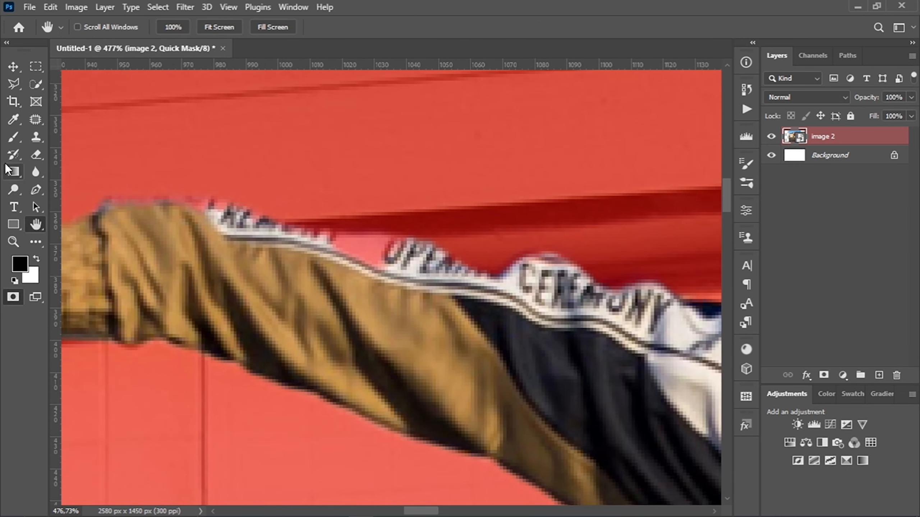
{"action": "left_click", "coordinate": [14, 138]}
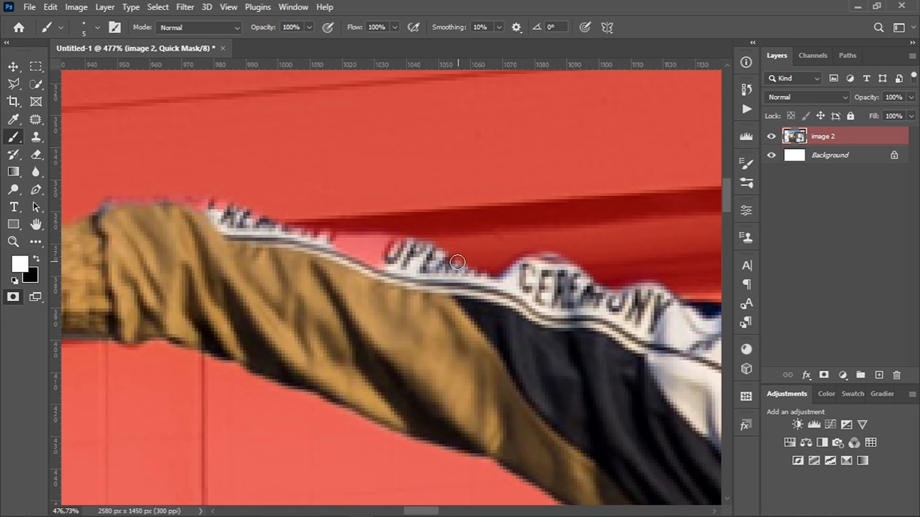
{"action": "mouse_move", "coordinate": [457, 263]}
{"action": "left_mouse_down"}
{"action": "mouse_move", "coordinate": [340, 243]}
{"action": "mouse_move", "coordinate": [388, 243]}
{"action": "mouse_move", "coordinate": [392, 256]}
{"action": "left_mouse_up"}
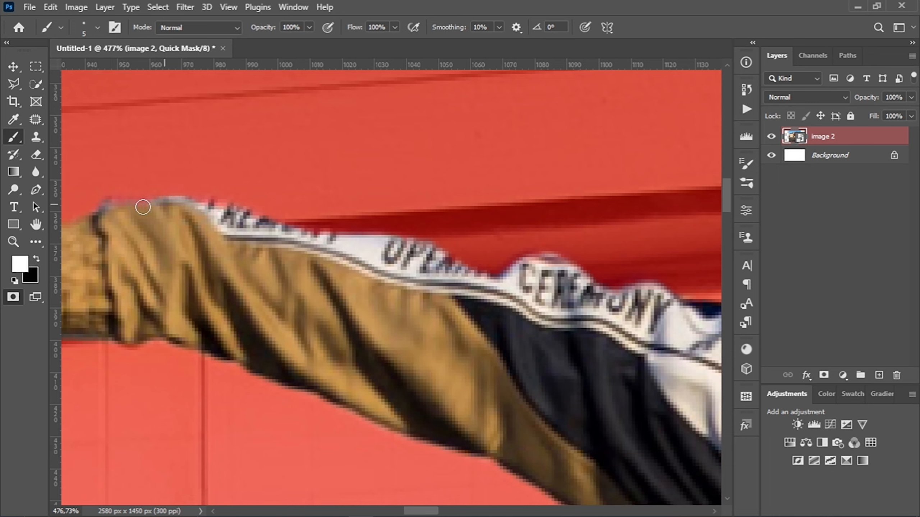
{"action": "left_click_drag", "start_coordinate": [143, 207], "coordinate": [162, 218]}
- Check the selection along the shoulder and paint the missing blue jacket area beside the hair into the mask in white
{"action": "left_click", "coordinate": [36, 225]}
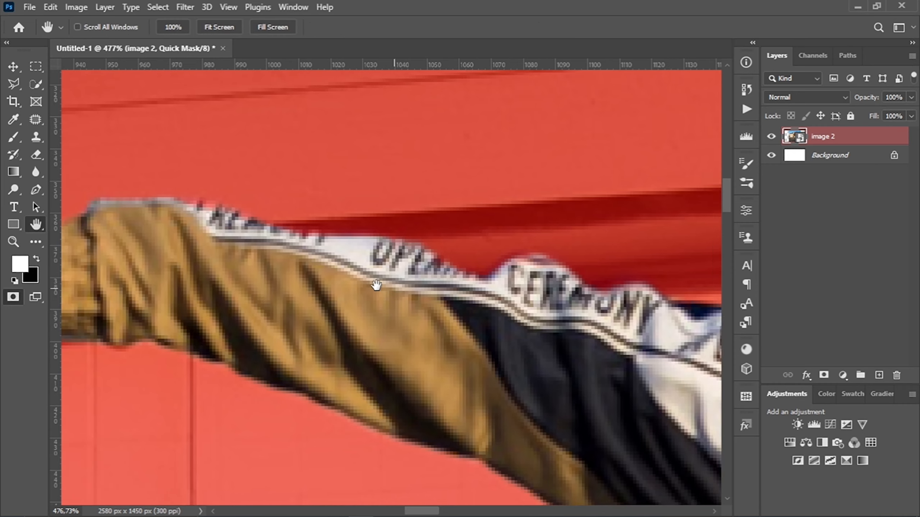
{"action": "left_click_drag", "start_coordinate": [375, 288], "coordinate": [140, 222]}
{"action": "left_click_drag", "start_coordinate": [347, 240], "coordinate": [227, 247]}
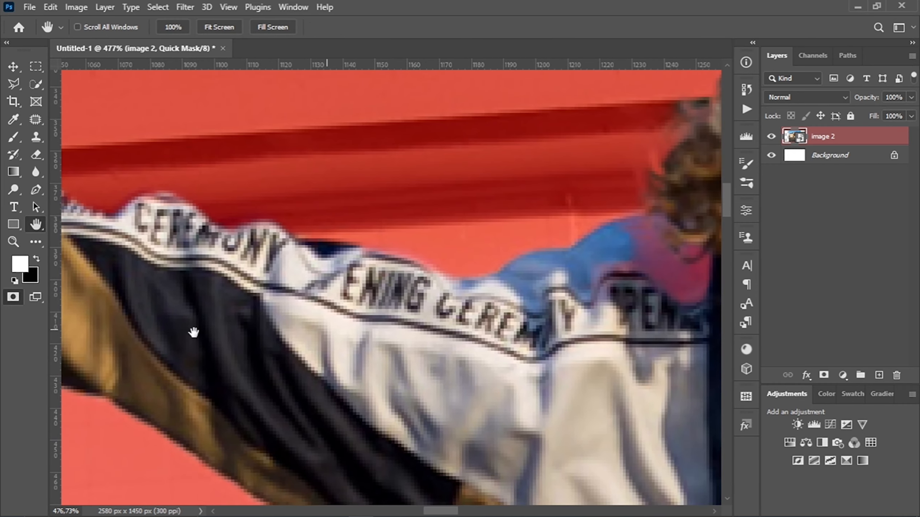
{"action": "left_click", "coordinate": [13, 296]}
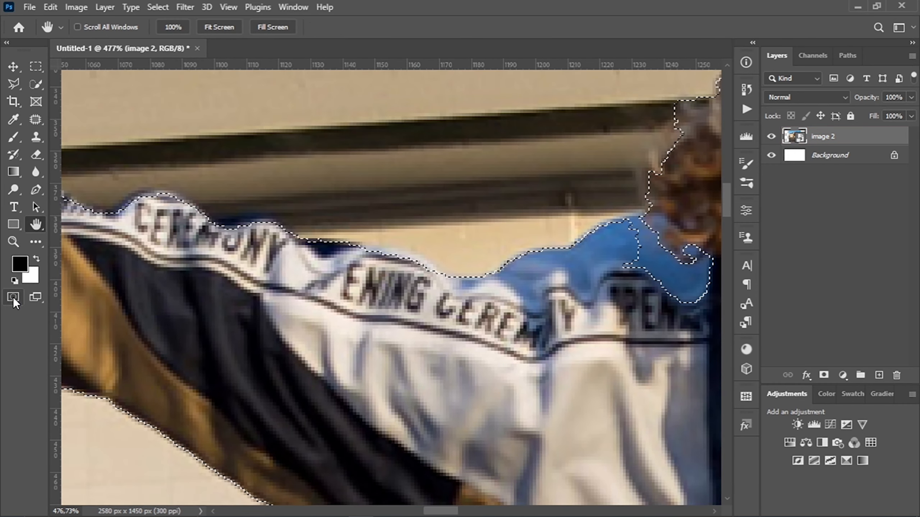
{"action": "left_click", "coordinate": [13, 298]}
{"action": "key", "text": "x"}
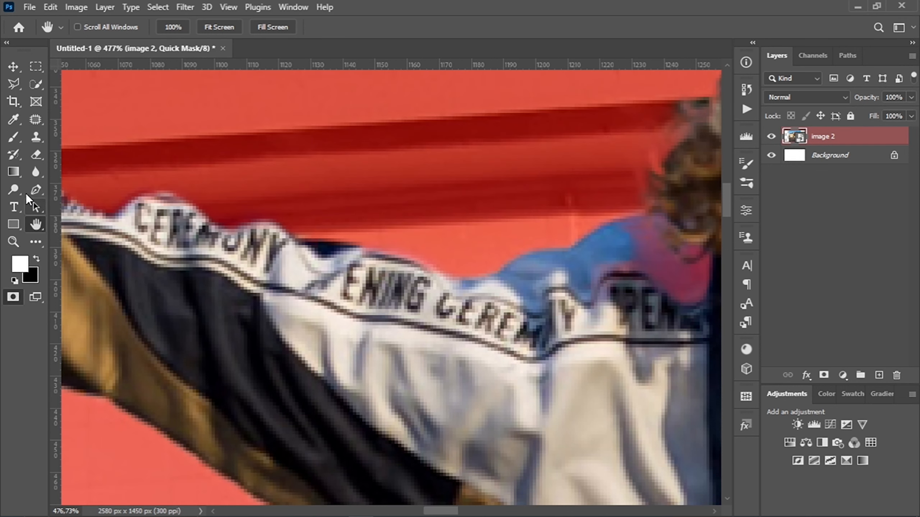
{"action": "left_click", "coordinate": [14, 137]}
{"action": "left_click_drag", "start_coordinate": [427, 329], "coordinate": [179, 313]}
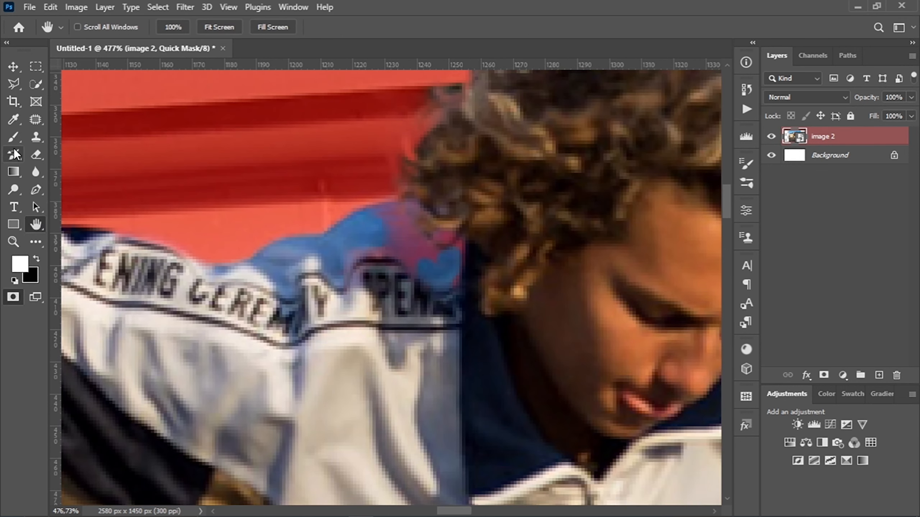
{"action": "left_click_drag", "start_coordinate": [385, 238], "coordinate": [411, 268]}
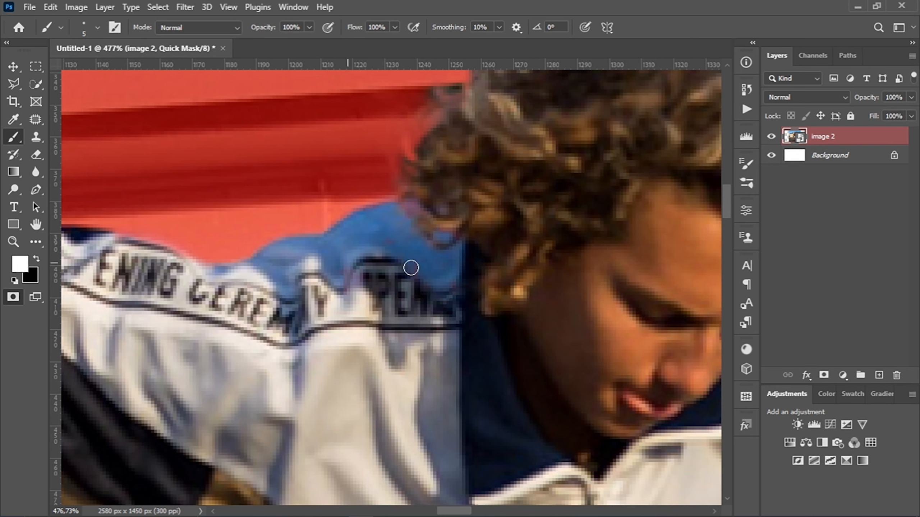
- Compare the quick mask with the selection outline around the curly hair and towards the raised arm
{"action": "left_click_drag", "start_coordinate": [485, 174], "coordinate": [320, 277]}
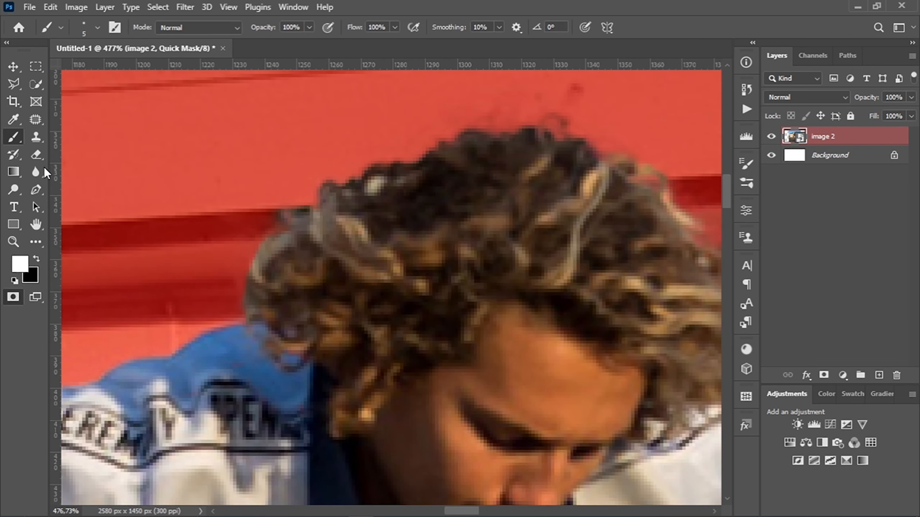
{"action": "left_click", "coordinate": [14, 297]}
{"action": "left_click", "coordinate": [14, 297]}
{"action": "left_click", "coordinate": [37, 224]}
{"action": "left_click_drag", "start_coordinate": [525, 272], "coordinate": [196, 249]}
{"action": "left_click", "coordinate": [15, 298]}
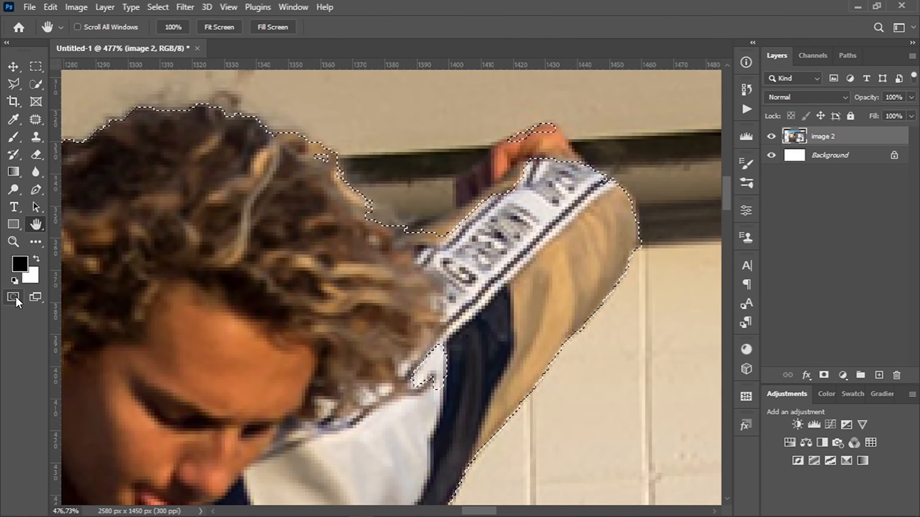
- Paint the missing hand, dark cuff and upper sleeve edge of the raised arm into the quick mask in white
{"action": "double_click", "coordinate": [16, 298]}
{"action": "left_click", "coordinate": [527, 168]}
{"action": "left_click", "coordinate": [14, 297]}
{"action": "left_click", "coordinate": [13, 137]}
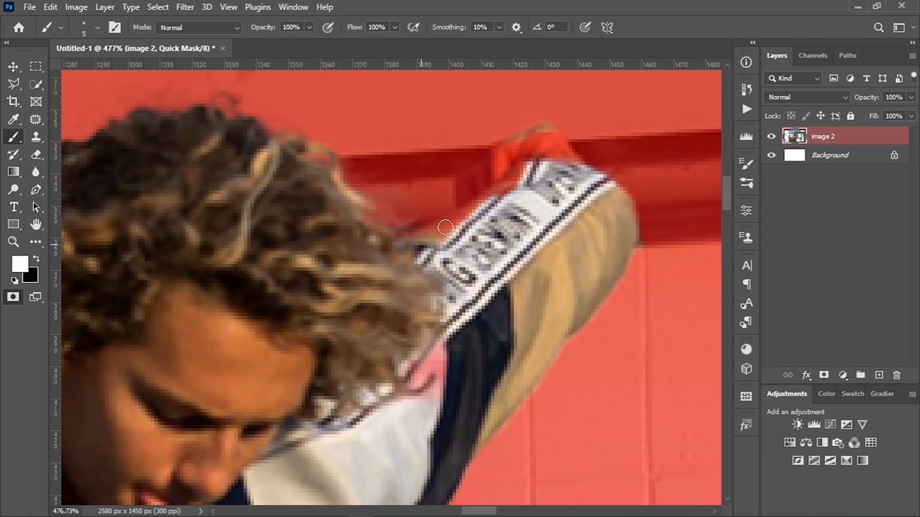
{"action": "mouse_move", "coordinate": [446, 227]}
{"action": "left_mouse_down"}
{"action": "mouse_move", "coordinate": [525, 163]}
{"action": "mouse_move", "coordinate": [558, 150]}
{"action": "mouse_move", "coordinate": [502, 174]}
{"action": "left_mouse_up"}
{"action": "scroll", "coordinate": [501, 178], "scroll_direction": "up", "scroll_amount": 4}
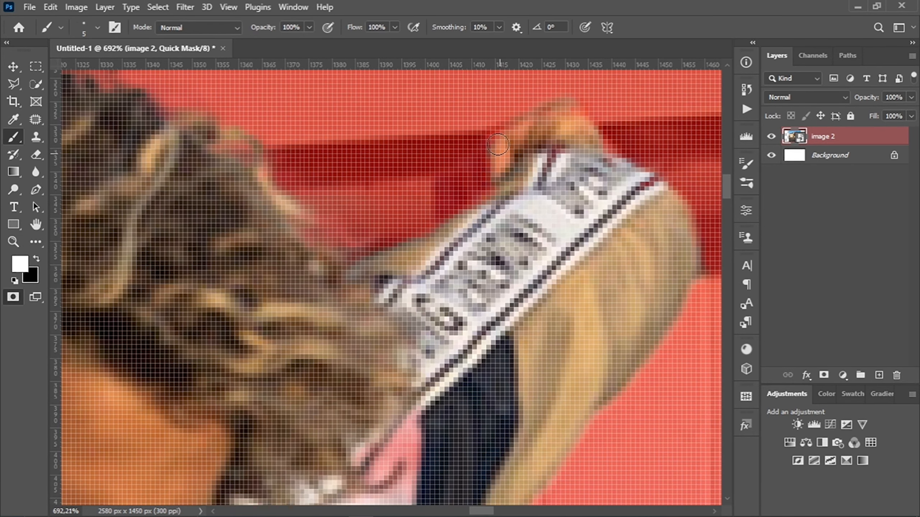
{"action": "left_click_drag", "start_coordinate": [447, 199], "coordinate": [537, 176]}
{"action": "left_click_drag", "start_coordinate": [510, 132], "coordinate": [619, 170]}
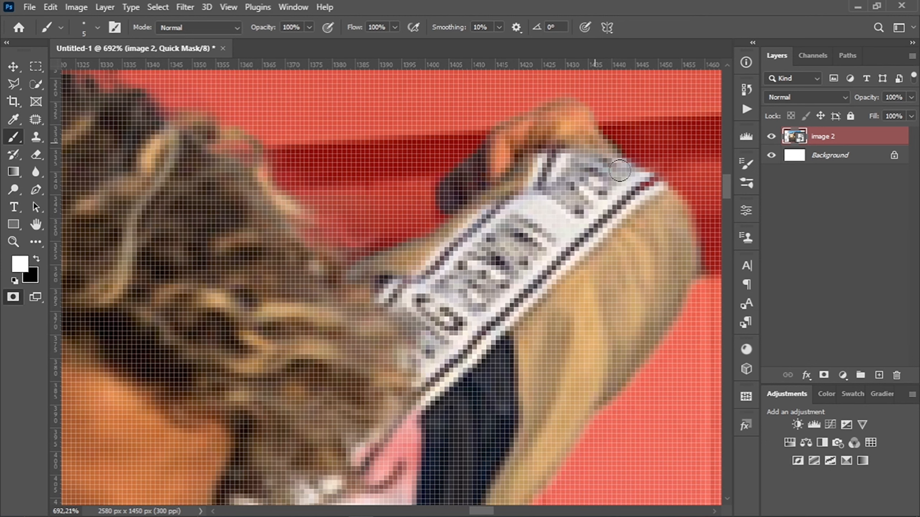
- Paint the missing white jacket area below the hair, beside the raised sleeve's stripe, into the mask and check the selection outline
{"action": "left_click_drag", "start_coordinate": [376, 433], "coordinate": [410, 463]}
{"action": "left_click", "coordinate": [36, 224]}
{"action": "scroll", "coordinate": [540, 307], "scroll_direction": "down", "scroll_amount": 2}
{"action": "mouse_move", "coordinate": [495, 377]}
{"action": "left_mouse_down"}
{"action": "mouse_move", "coordinate": [304, 186]}
{"action": "mouse_move", "coordinate": [406, 287]}
{"action": "left_mouse_up"}
{"action": "key", "text": "b"}
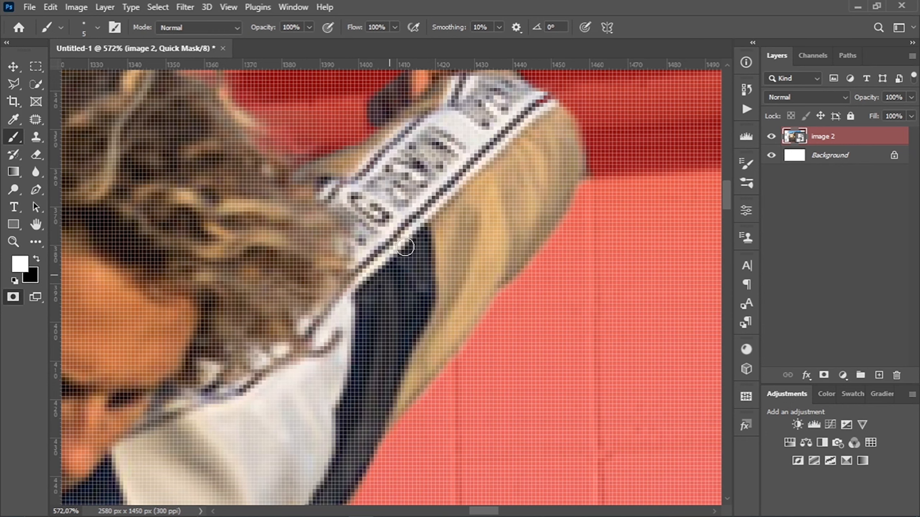
{"action": "left_click", "coordinate": [14, 297]}
{"action": "left_click", "coordinate": [14, 297]}
- Examine the selection edge from the raised arm down the side of the jacket to the bent knee
{"action": "left_click", "coordinate": [36, 225]}
{"action": "left_click_drag", "start_coordinate": [177, 170], "coordinate": [68, 302]}
{"action": "left_click", "coordinate": [13, 297]}
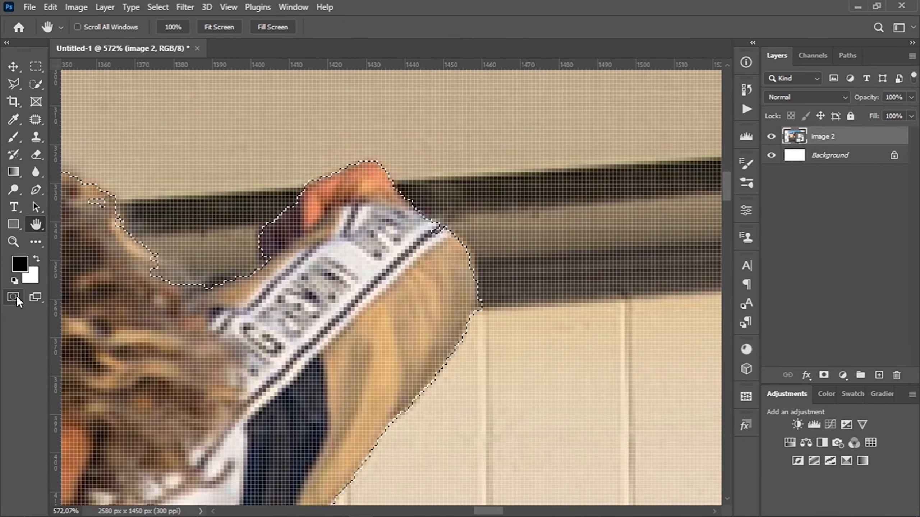
{"action": "left_click", "coordinate": [14, 297]}
{"action": "left_click_drag", "start_coordinate": [360, 429], "coordinate": [493, 178]}
{"action": "left_click_drag", "start_coordinate": [348, 456], "coordinate": [572, 42]}
{"action": "left_click", "coordinate": [18, 299]}
{"action": "left_click", "coordinate": [18, 300]}
{"action": "left_click_drag", "start_coordinate": [495, 351], "coordinate": [306, 93]}
{"action": "left_click", "coordinate": [14, 299]}
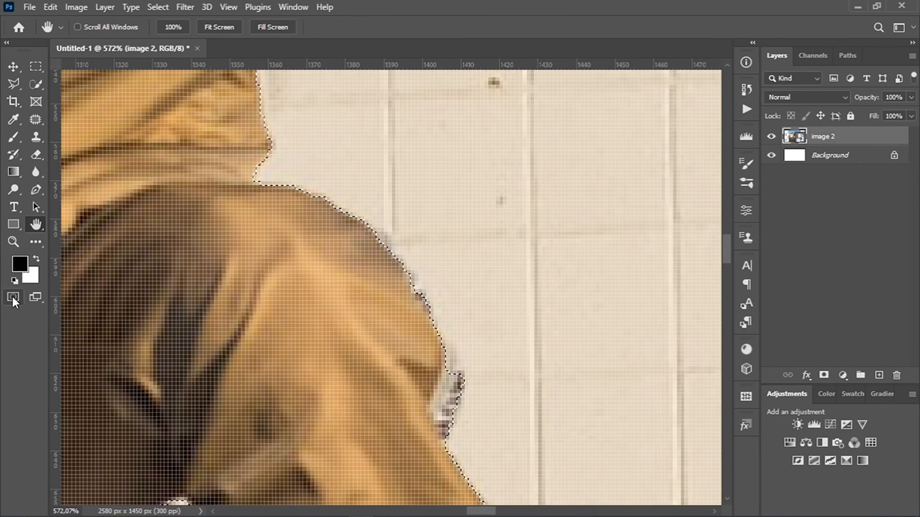
{"action": "left_click", "coordinate": [13, 299]}
- Paint the missing lettered stripe along the outer side of the trouser leg into the mask in white
{"action": "left_click_drag", "start_coordinate": [401, 378], "coordinate": [305, 130]}
{"action": "key", "text": "b"}
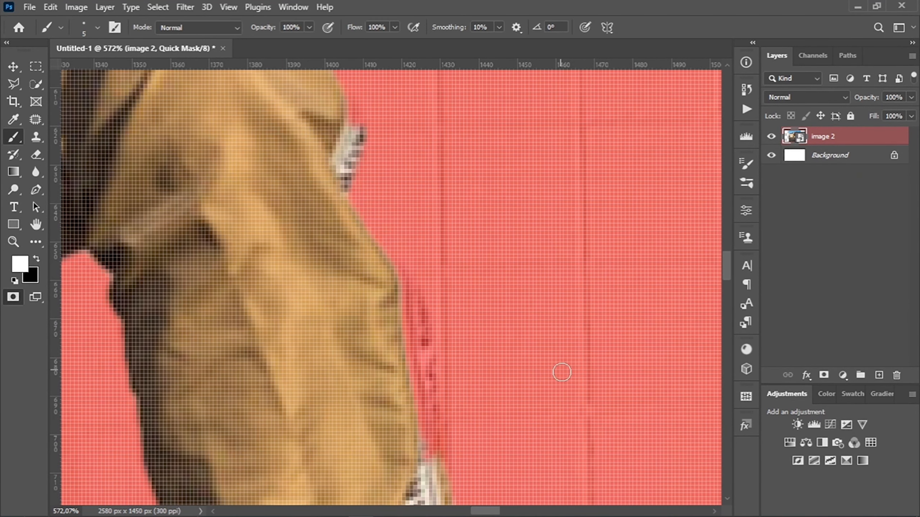
{"action": "mouse_move", "coordinate": [413, 328]}
{"action": "left_mouse_down"}
{"action": "mouse_move", "coordinate": [406, 293]}
{"action": "mouse_move", "coordinate": [428, 350]}
{"action": "mouse_move", "coordinate": [405, 375]}
{"action": "mouse_move", "coordinate": [425, 404]}
{"action": "left_mouse_up"}
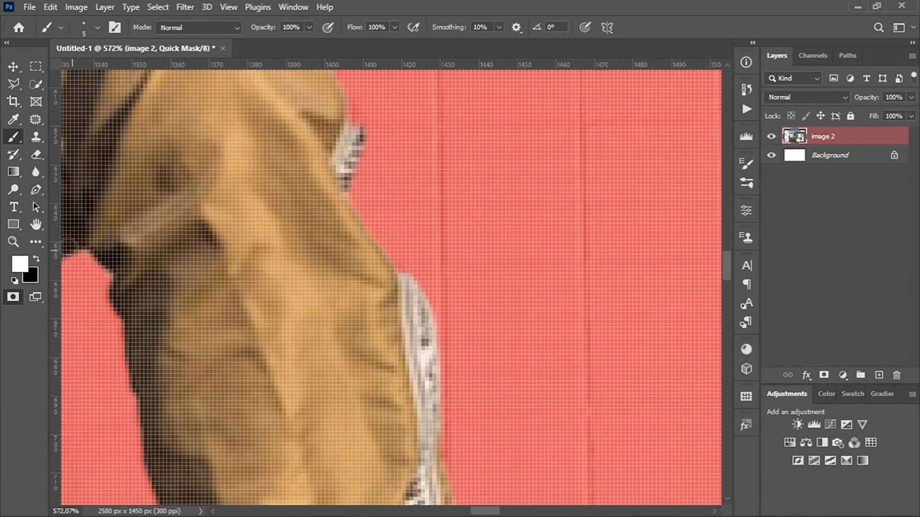
{"action": "left_click", "coordinate": [36, 223]}
{"action": "left_click_drag", "start_coordinate": [499, 446], "coordinate": [390, 201]}
{"action": "left_click", "coordinate": [18, 139]}
{"action": "mouse_move", "coordinate": [332, 240]}
{"action": "left_mouse_down"}
{"action": "mouse_move", "coordinate": [305, 287]}
{"action": "mouse_move", "coordinate": [328, 334]}
{"action": "mouse_move", "coordinate": [305, 349]}
{"action": "mouse_move", "coordinate": [335, 364]}
{"action": "mouse_move", "coordinate": [319, 372]}
{"action": "mouse_move", "coordinate": [349, 369]}
{"action": "mouse_move", "coordinate": [319, 306]}
{"action": "mouse_move", "coordinate": [336, 370]}
{"action": "left_mouse_up"}
- Check the selection around the airborne shoe and paint the missing toe edge of its sole into the mask in white
{"action": "left_click", "coordinate": [36, 225]}
{"action": "left_click_drag", "start_coordinate": [338, 322], "coordinate": [409, 129]}
{"action": "left_click_drag", "start_coordinate": [320, 275], "coordinate": [263, 190]}
{"action": "left_click", "coordinate": [13, 298]}
{"action": "left_click", "coordinate": [13, 298]}
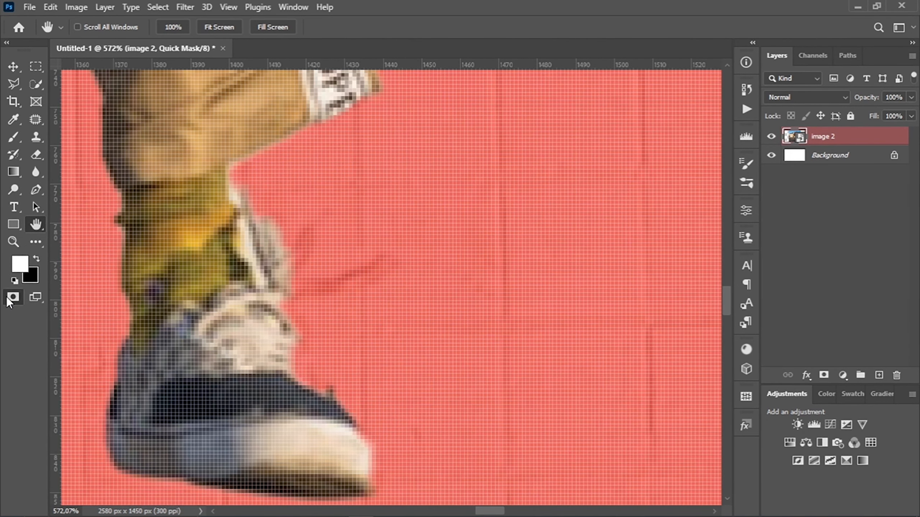
{"action": "left_click", "coordinate": [13, 298]}
{"action": "key", "text": "q"}
{"action": "key", "text": "b"}
{"action": "key", "text": "x"}
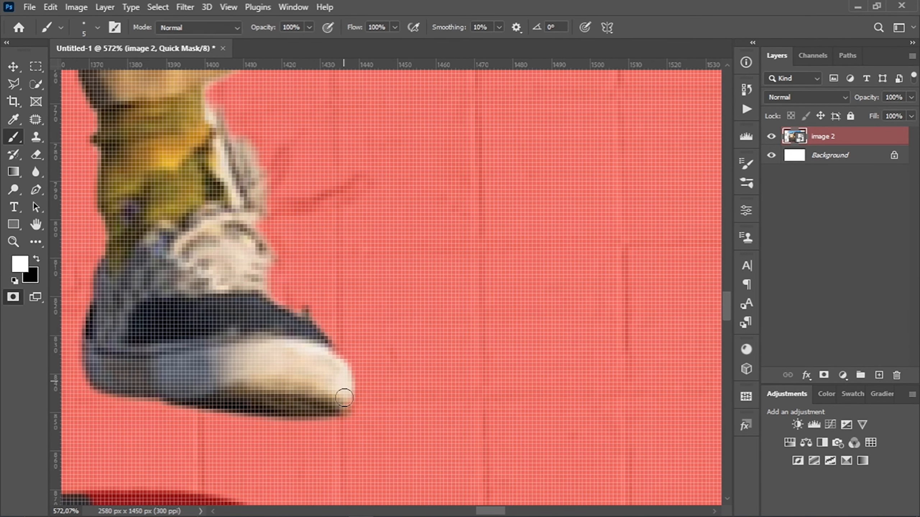
{"action": "left_click_drag", "start_coordinate": [344, 376], "coordinate": [315, 406]}
- Examine the selection edge along the inner trouser legs and down to the sock and shoe above the board
{"action": "left_click", "coordinate": [38, 225]}
{"action": "left_click_drag", "start_coordinate": [140, 148], "coordinate": [309, 332]}
{"action": "scroll", "coordinate": [236, 257], "scroll_direction": "down", "scroll_amount": 2}
{"action": "left_click", "coordinate": [12, 298]}
{"action": "left_click", "coordinate": [13, 298]}
{"action": "left_click_drag", "start_coordinate": [355, 219], "coordinate": [401, 292]}
{"action": "left_click_drag", "start_coordinate": [306, 222], "coordinate": [485, 437]}
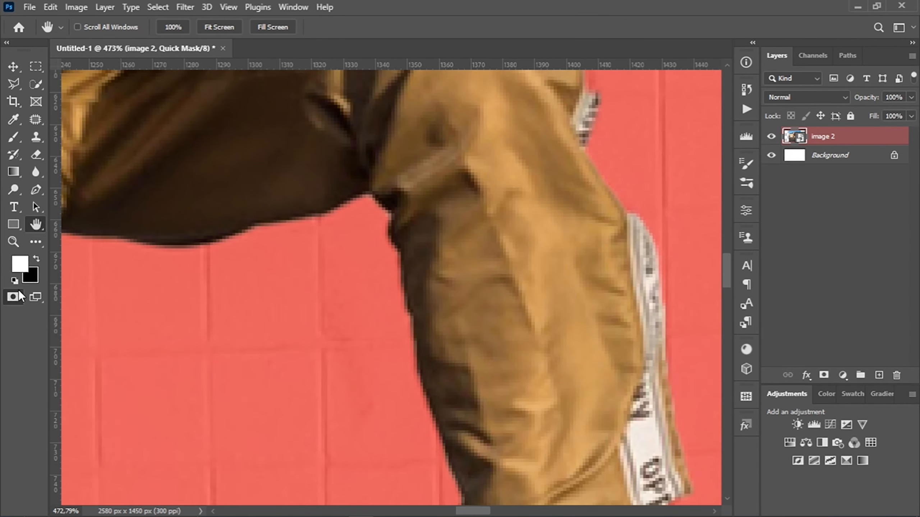
{"action": "left_click", "coordinate": [14, 297]}
{"action": "left_click", "coordinate": [14, 297]}
{"action": "left_click_drag", "start_coordinate": [314, 277], "coordinate": [631, 236]}
{"action": "left_click", "coordinate": [15, 298]}
{"action": "left_click", "coordinate": [14, 299]}
{"action": "left_click_drag", "start_coordinate": [306, 339], "coordinate": [316, 120]}
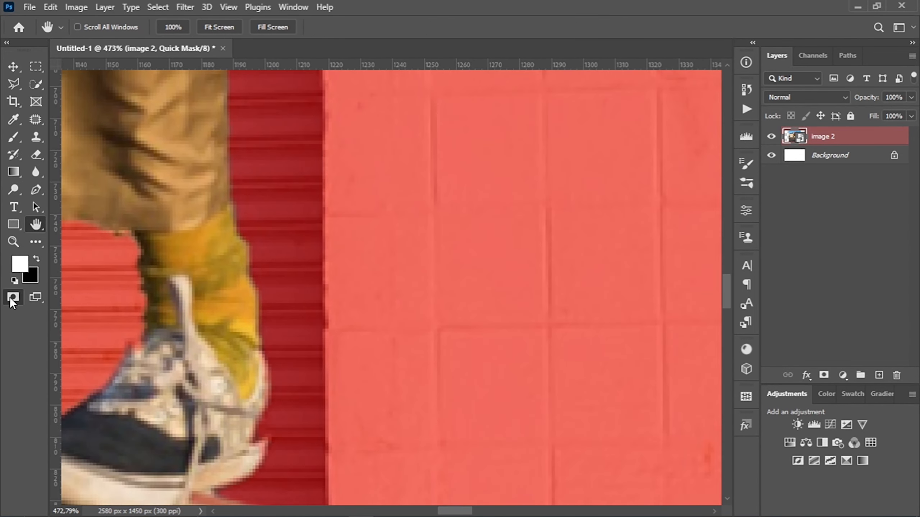
{"action": "left_click", "coordinate": [12, 299]}
{"action": "left_click", "coordinate": [12, 299]}
{"action": "left_click", "coordinate": [11, 299]}
- Paint the missing heel edge of the shoe on the skateboard into the mask in white and check the outline
{"action": "mouse_move", "coordinate": [246, 390]}
{"action": "left_mouse_down"}
{"action": "mouse_move", "coordinate": [234, 287]}
{"action": "mouse_move", "coordinate": [240, 183]}
{"action": "left_mouse_up"}
{"action": "scroll", "coordinate": [218, 326], "scroll_direction": "up", "scroll_amount": 2}
{"action": "key", "text": "b"}
{"action": "left_click", "coordinate": [13, 297]}
{"action": "key", "text": "x"}
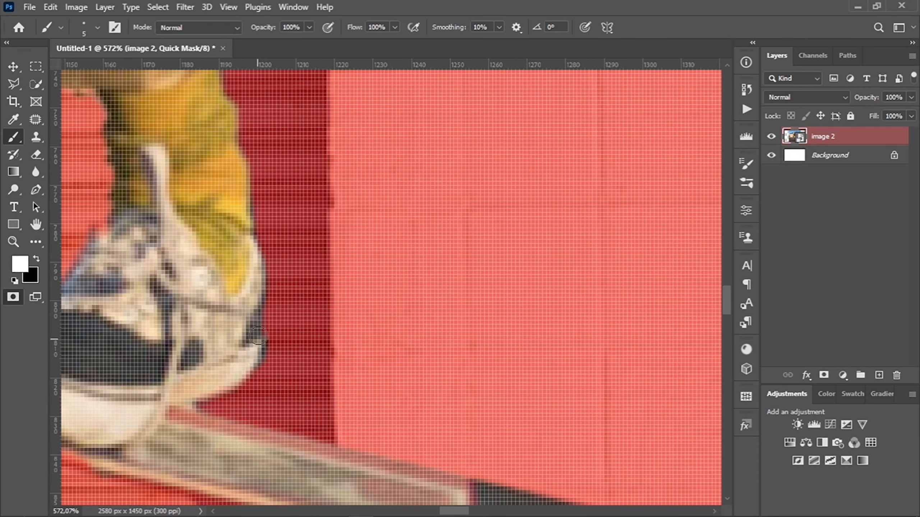
{"action": "left_click", "coordinate": [13, 298]}
{"action": "left_click", "coordinate": [13, 298]}
- Follow the skateboard deck and paint its missing rounded end beneath the airborne shoe into the mask in white
{"action": "key", "text": "space"}
{"action": "left_click_drag", "start_coordinate": [464, 374], "coordinate": [367, 192]}
{"action": "scroll", "coordinate": [325, 239], "scroll_direction": "down", "scroll_amount": 3}
{"action": "scroll", "coordinate": [66, 220], "scroll_direction": "up", "scroll_amount": 2}
{"action": "left_click", "coordinate": [13, 298]}
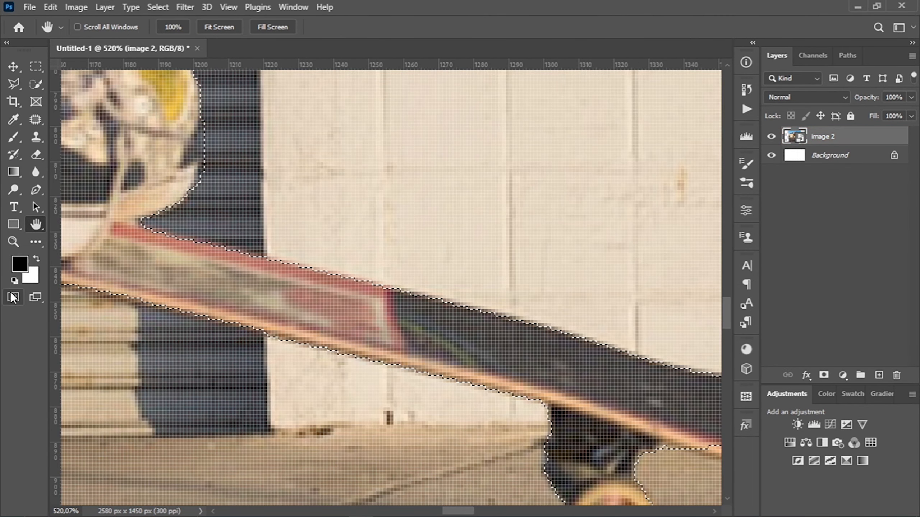
{"action": "left_click", "coordinate": [13, 297]}
{"action": "left_click_drag", "start_coordinate": [405, 329], "coordinate": [116, 232]}
{"action": "key", "text": "b"}
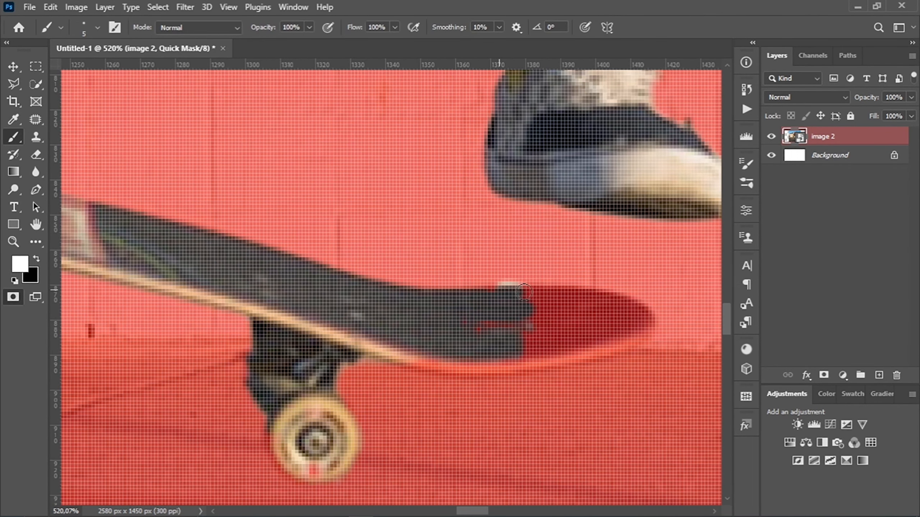
{"action": "mouse_move", "coordinate": [427, 355]}
{"action": "left_mouse_down"}
{"action": "mouse_move", "coordinate": [510, 368]}
{"action": "mouse_move", "coordinate": [564, 361]}
{"action": "left_mouse_up"}
{"action": "scroll", "coordinate": [564, 361], "scroll_direction": "up", "scroll_amount": 2}
{"action": "mouse_move", "coordinate": [657, 330]}
{"action": "left_mouse_down"}
{"action": "mouse_move", "coordinate": [571, 364]}
{"action": "mouse_move", "coordinate": [640, 308]}
{"action": "left_mouse_up"}
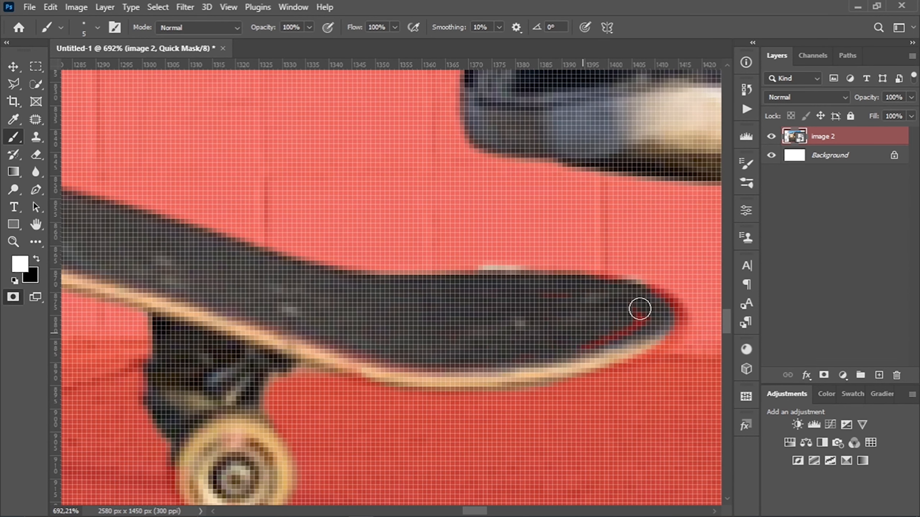
{"action": "mouse_move", "coordinate": [594, 285]}
{"action": "left_mouse_down"}
{"action": "mouse_move", "coordinate": [669, 312]}
{"action": "mouse_move", "coordinate": [659, 339]}
{"action": "mouse_move", "coordinate": [587, 363]}
{"action": "left_mouse_up"}
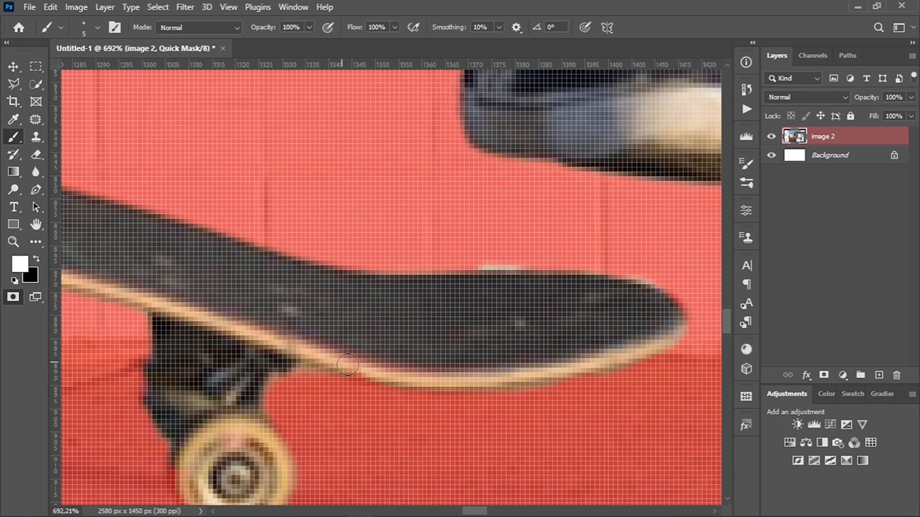
- Paint the sliver of wall above the skateboard's rounded end out of the mask in black
{"action": "left_click", "coordinate": [15, 297]}
{"action": "left_click", "coordinate": [20, 297]}
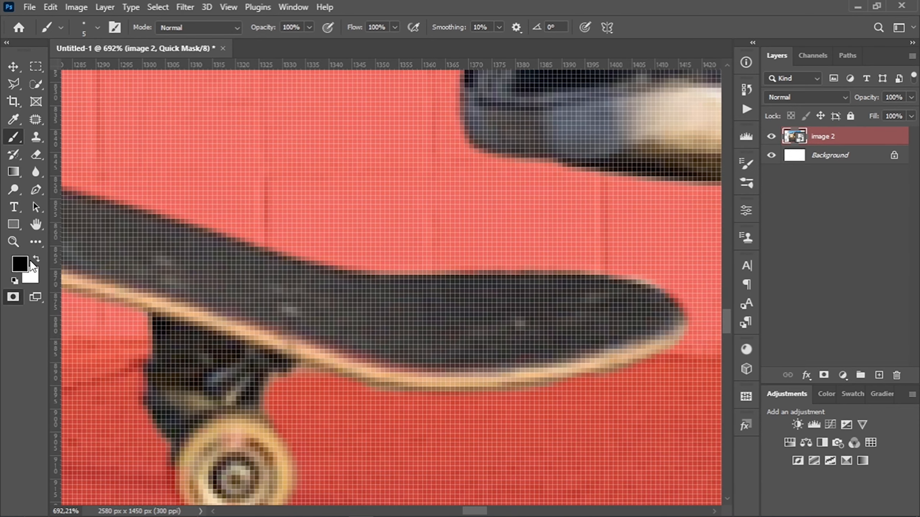
{"action": "left_click", "coordinate": [36, 259]}
- Refine the mask along the skateboard deck's lower edge, painting out the spilled wall area beneath it in black
{"action": "left_click", "coordinate": [36, 208]}
{"action": "left_click", "coordinate": [37, 224]}
{"action": "left_click_drag", "start_coordinate": [119, 284], "coordinate": [688, 290]}
{"action": "left_click", "coordinate": [12, 301]}
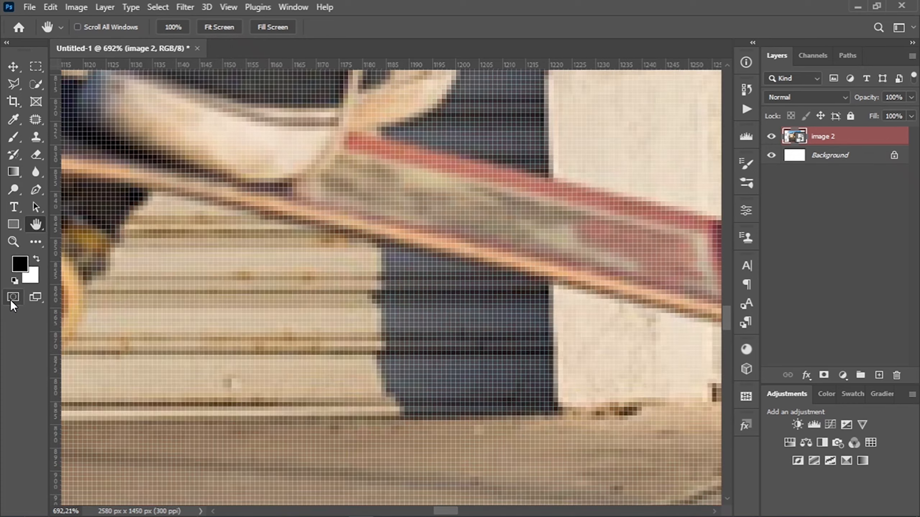
{"action": "left_click", "coordinate": [13, 297]}
{"action": "key", "text": "b"}
{"action": "key", "text": "x"}
{"action": "left_click_drag", "start_coordinate": [165, 173], "coordinate": [648, 304]}
{"action": "key", "text": "h"}
{"action": "mouse_move", "coordinate": [434, 297]}
{"action": "left_mouse_down"}
{"action": "mouse_move", "coordinate": [369, 261]}
{"action": "mouse_move", "coordinate": [95, 210]}
{"action": "mouse_move", "coordinate": [622, 261]}
{"action": "left_mouse_up"}
{"action": "key", "text": "x"}
{"action": "key", "text": "b"}
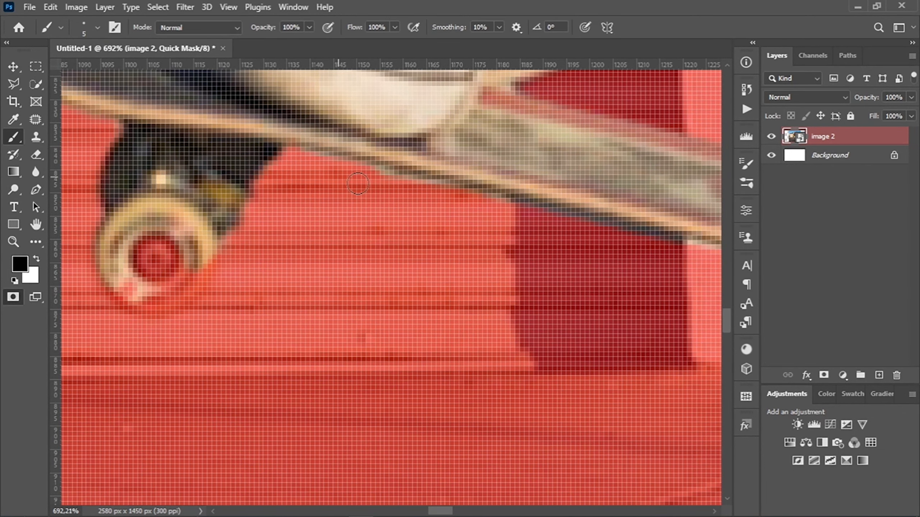
- Paint the missing hub and rim of the wheel and the raised end of the skateboard into the mask in white
{"action": "key", "text": "x"}
{"action": "mouse_move", "coordinate": [147, 264]}
{"action": "left_mouse_down"}
{"action": "mouse_move", "coordinate": [174, 287]}
{"action": "mouse_move", "coordinate": [131, 254]}
{"action": "mouse_move", "coordinate": [189, 304]}
{"action": "mouse_move", "coordinate": [176, 238]}
{"action": "left_mouse_up"}
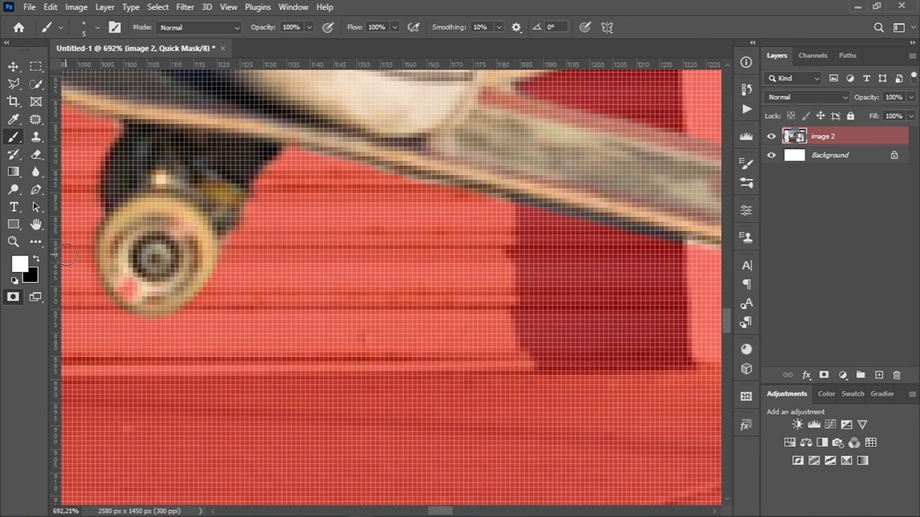
{"action": "left_click", "coordinate": [36, 225]}
{"action": "mouse_move", "coordinate": [269, 232]}
{"action": "left_mouse_down"}
{"action": "mouse_move", "coordinate": [532, 370]}
{"action": "mouse_move", "coordinate": [654, 452]}
{"action": "left_mouse_up"}
{"action": "left_click", "coordinate": [13, 137]}
{"action": "mouse_move", "coordinate": [299, 167]}
{"action": "left_mouse_down"}
{"action": "mouse_move", "coordinate": [247, 133]}
{"action": "mouse_move", "coordinate": [209, 122]}
{"action": "mouse_move", "coordinate": [197, 142]}
{"action": "left_mouse_up"}
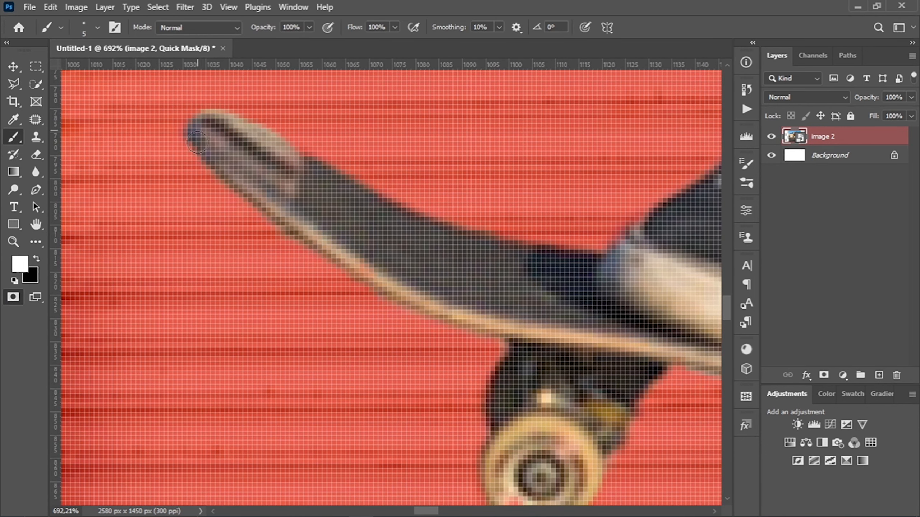
{"action": "mouse_move", "coordinate": [443, 227]}
{"action": "left_mouse_down"}
{"action": "mouse_move", "coordinate": [521, 247]}
{"action": "mouse_move", "coordinate": [383, 204]}
{"action": "mouse_move", "coordinate": [228, 119]}
{"action": "left_mouse_up"}
- Check the selection around the skateboard's raised end and paint the excess wall above its edge out in black
{"action": "left_click", "coordinate": [14, 296]}
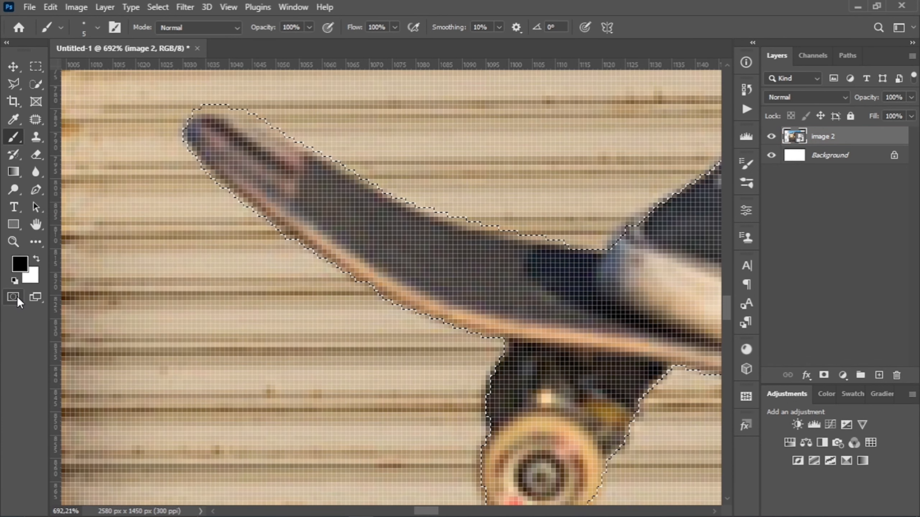
{"action": "left_click", "coordinate": [14, 296]}
{"action": "key", "text": "x"}
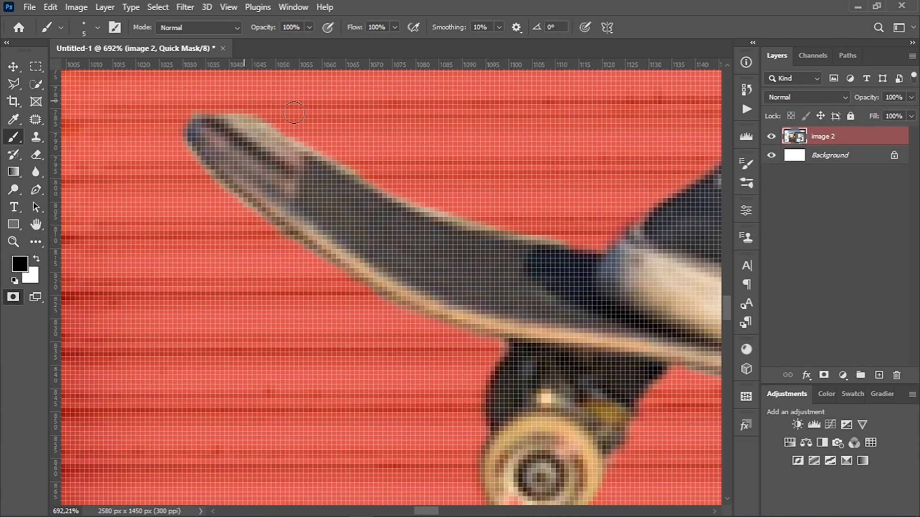
{"action": "left_click", "coordinate": [13, 296]}
{"action": "left_click", "coordinate": [13, 296]}
- Paint the missing front edges of the shoe on the board and the sock above it into the mask in white
{"action": "key", "text": "h"}
{"action": "left_click_drag", "start_coordinate": [563, 283], "coordinate": [289, 290]}
{"action": "left_click", "coordinate": [12, 300]}
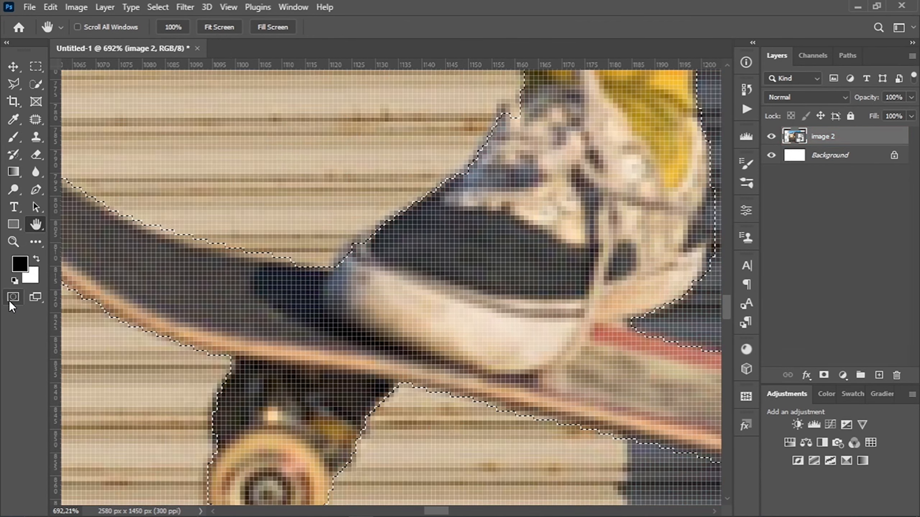
{"action": "left_click", "coordinate": [12, 300]}
{"action": "key", "text": "b"}
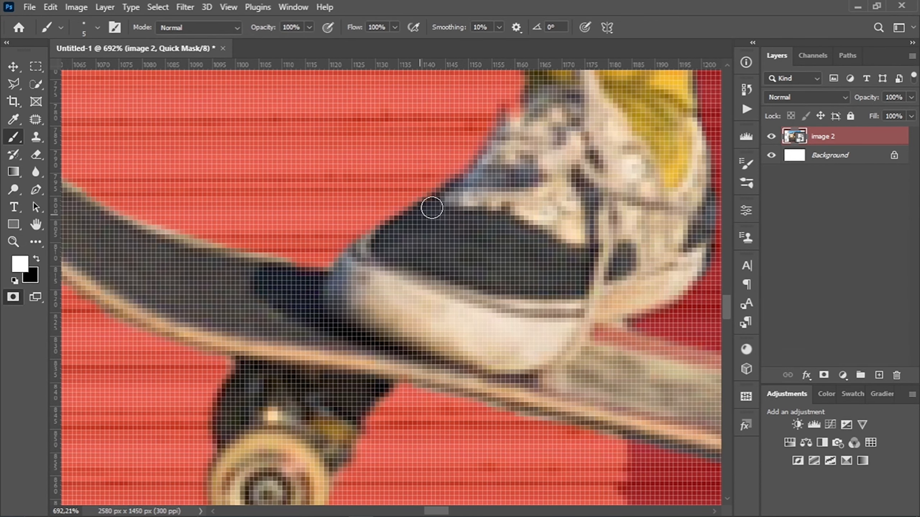
{"action": "key", "text": "h"}
{"action": "left_click_drag", "start_coordinate": [136, 220], "coordinate": [45, 401]}
{"action": "left_click", "coordinate": [7, 295]}
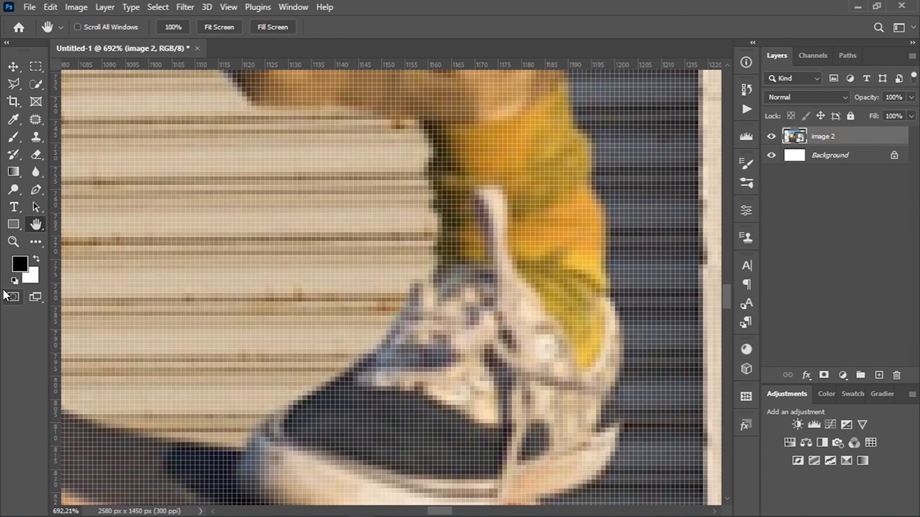
{"action": "left_click", "coordinate": [6, 296]}
{"action": "key", "text": "b"}
{"action": "left_click_drag", "start_coordinate": [427, 311], "coordinate": [444, 223]}
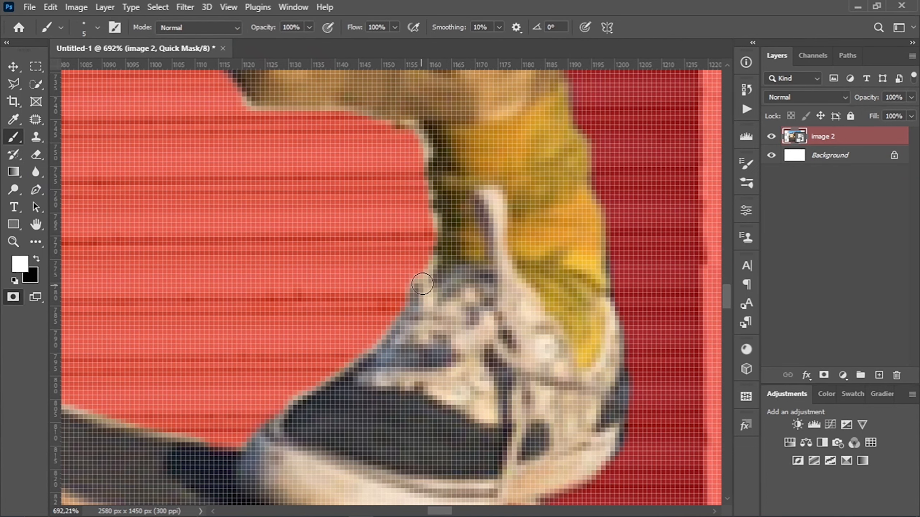
- Leave Quick Mask mode with the whole document in view, and switch to the Move tool
{"action": "left_click", "coordinate": [14, 296]}
{"action": "left_click", "coordinate": [39, 225]}
{"action": "left_click_drag", "start_coordinate": [273, 97], "coordinate": [409, 376]}
{"action": "scroll", "coordinate": [428, 335], "scroll_direction": "down", "scroll_amount": 7}
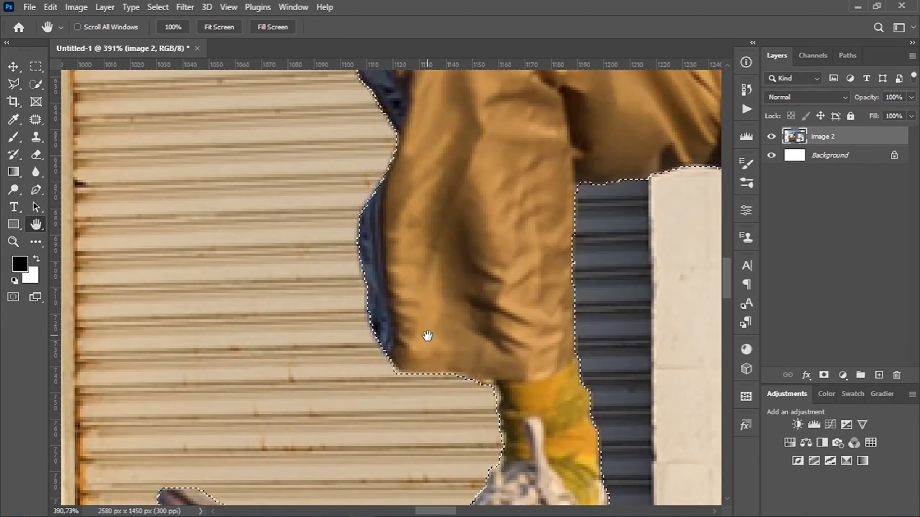
{"action": "scroll", "coordinate": [427, 335], "scroll_direction": "down", "scroll_amount": 7}
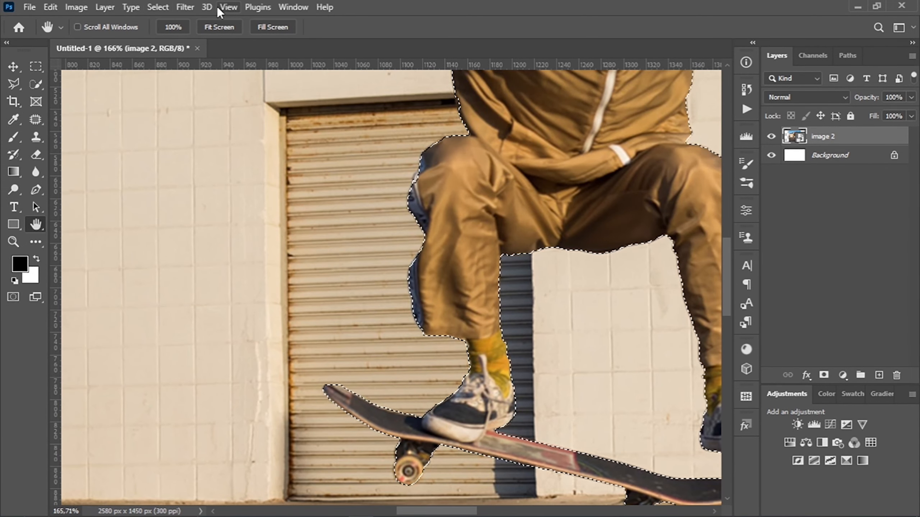
{"action": "left_click", "coordinate": [228, 7]}
{"action": "left_click", "coordinate": [239, 11]}
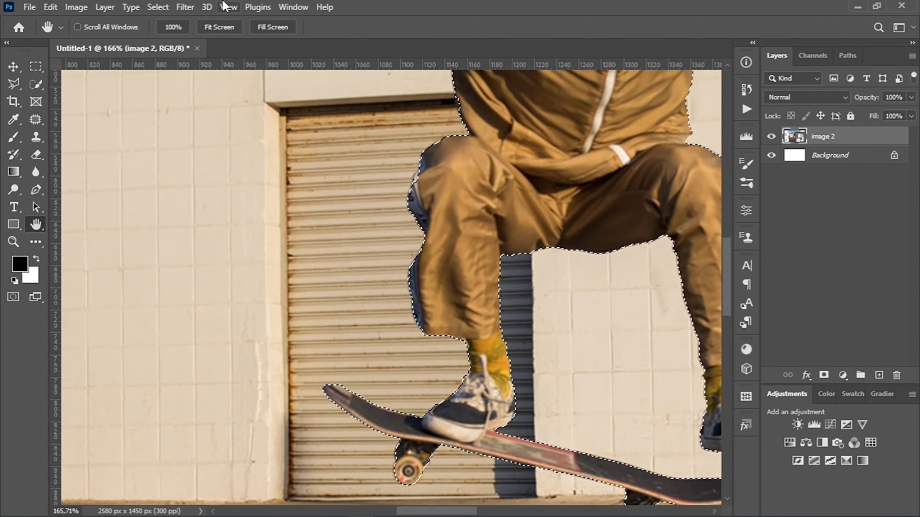
{"action": "left_click", "coordinate": [239, 11]}
{"action": "left_click", "coordinate": [273, 131]}
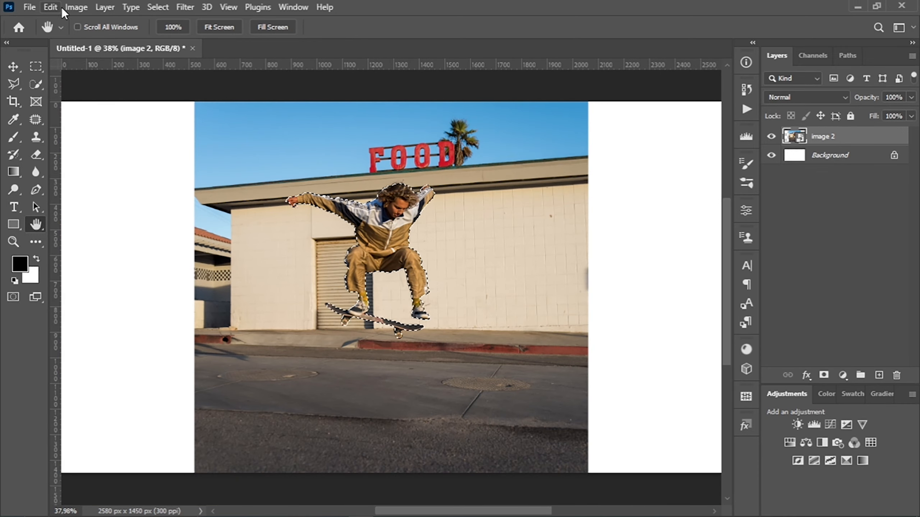
{"action": "key", "text": "v"}
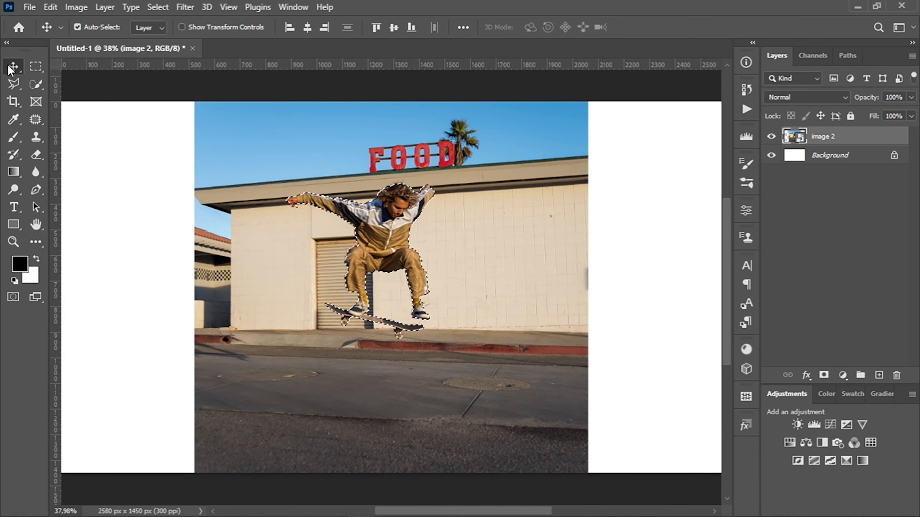
- Copy the selected skateboarder to a new layer and hide the image 2 layer beneath it
{"action": "left_click", "coordinate": [114, 6]}
{"action": "mouse_move", "coordinate": [218, 25]}
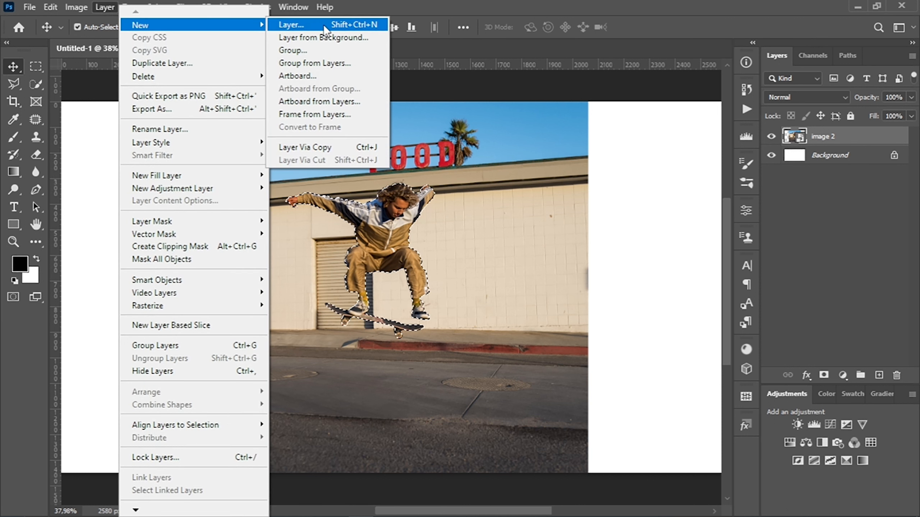
{"action": "left_click", "coordinate": [350, 143]}
{"action": "left_click", "coordinate": [772, 156]}
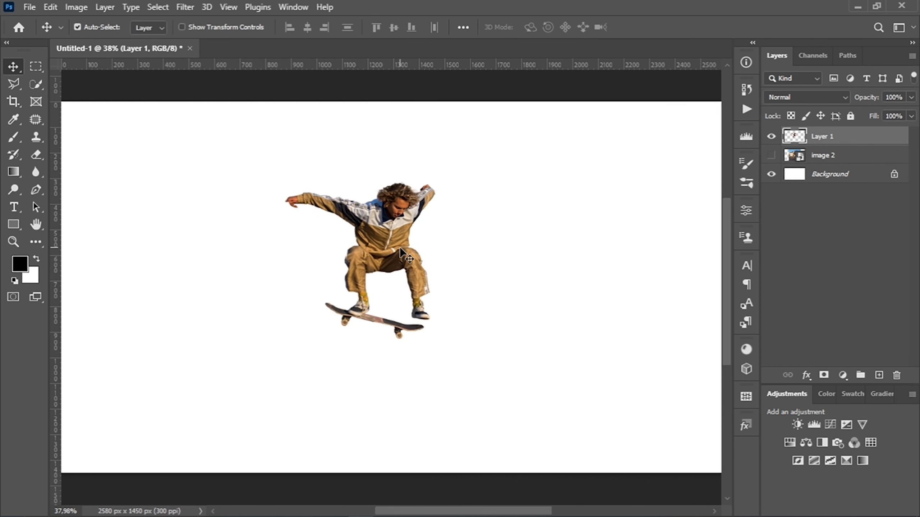
- Move the skateboarder cut-out to the centre of the canvas with Free Transform and apply it
{"action": "left_click", "coordinate": [50, 7]}
{"action": "left_click", "coordinate": [159, 222]}
{"action": "left_click_drag", "start_coordinate": [380, 254], "coordinate": [409, 279]}
{"action": "left_click", "coordinate": [666, 28]}
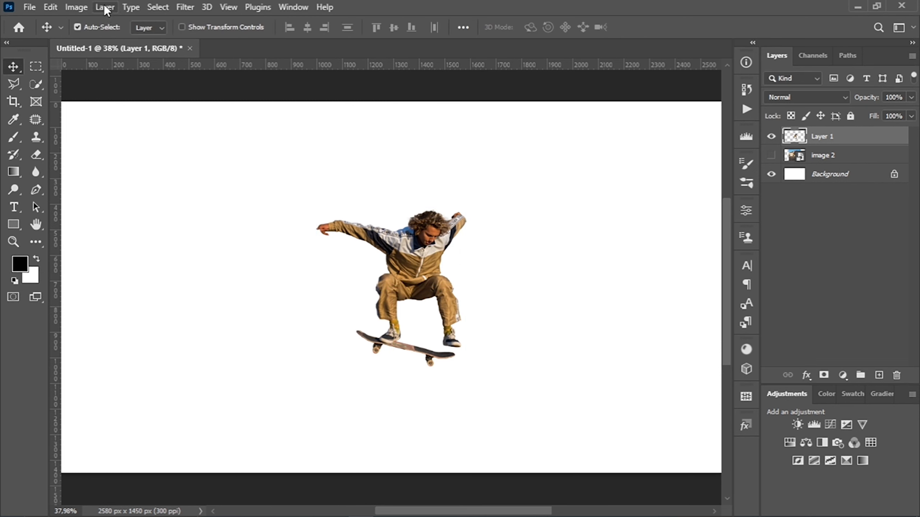
- Desaturate the skateboarder cut-out on Layer 1
{"action": "left_click", "coordinate": [76, 7]}
{"action": "mouse_move", "coordinate": [102, 42]}
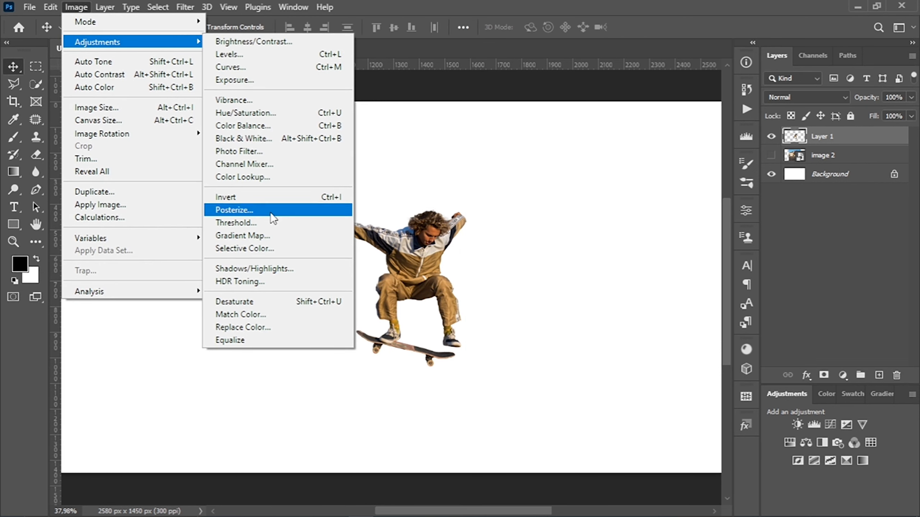
{"action": "left_click", "coordinate": [251, 301]}
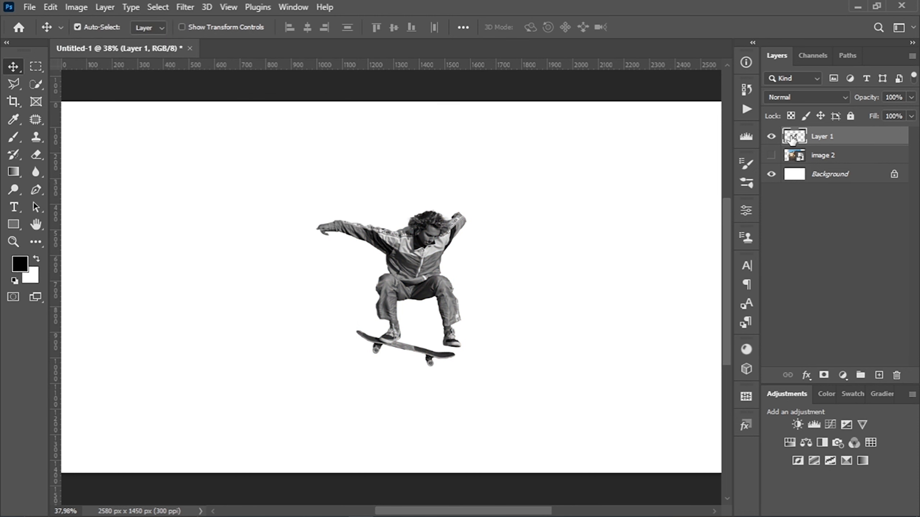
- Duplicate the desaturated Layer 1 and place the copy directly beneath the original
{"action": "left_click", "coordinate": [106, 7]}
{"action": "mouse_move", "coordinate": [249, 24]}
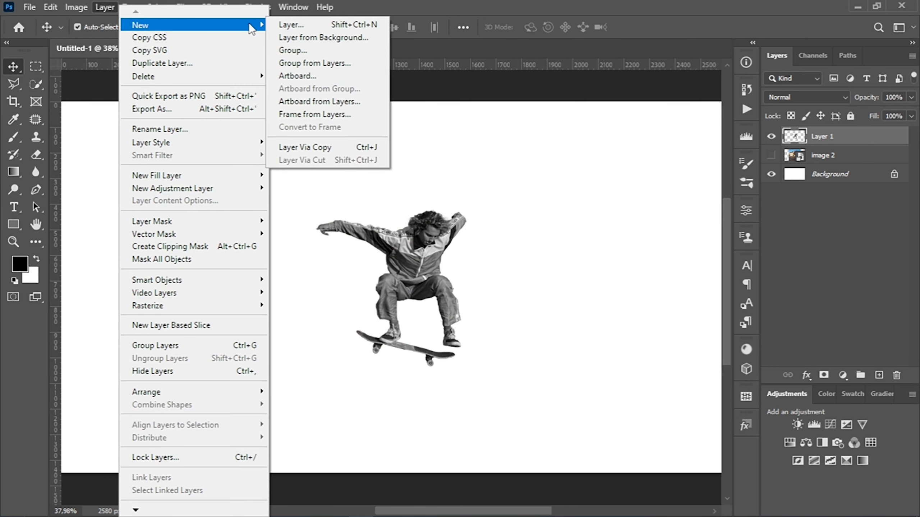
{"action": "left_click", "coordinate": [322, 146]}
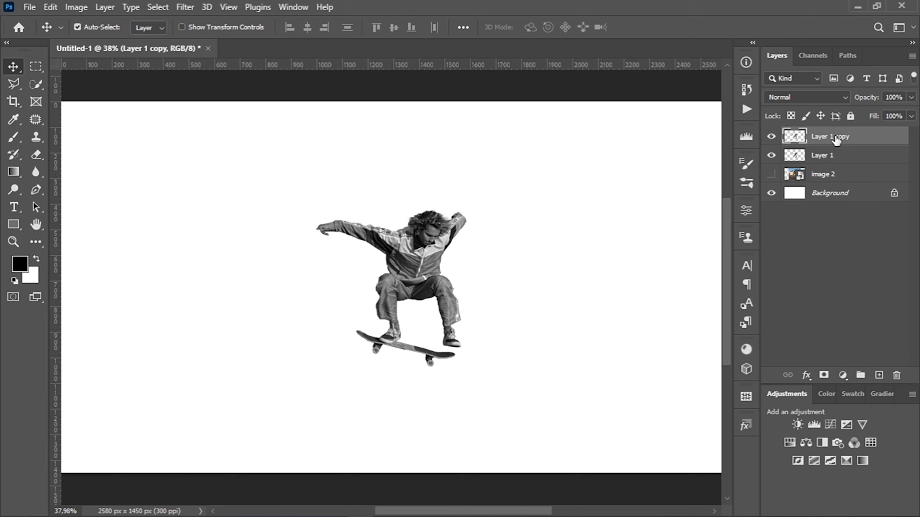
{"action": "left_click_drag", "start_coordinate": [837, 138], "coordinate": [832, 163]}
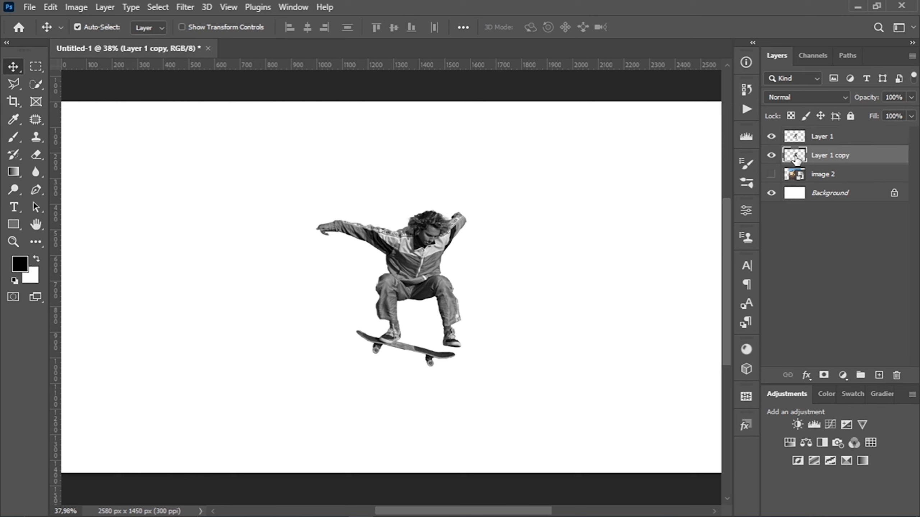
{"action": "key", "text": "ctrl+z"}
- Add a Stroke effect to the Layer 1 copy through its blending options
{"action": "left_click", "coordinate": [105, 7]}
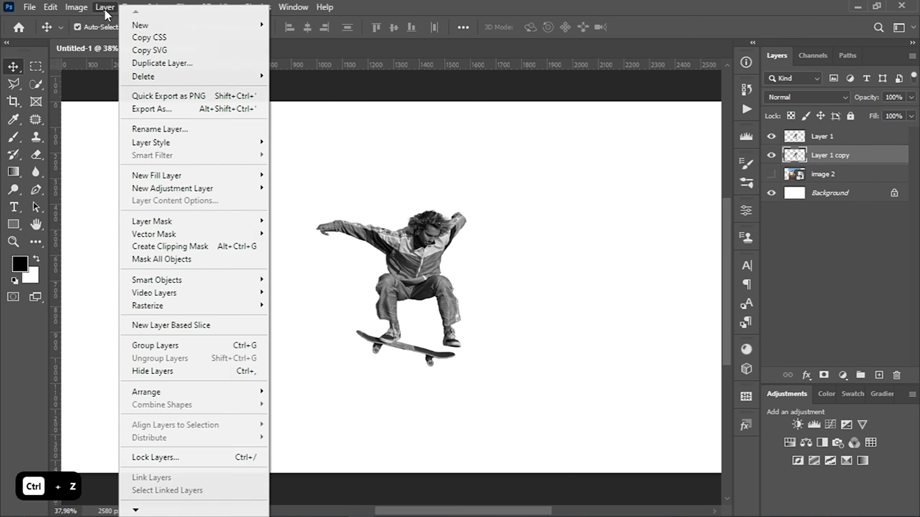
{"action": "mouse_move", "coordinate": [180, 142]}
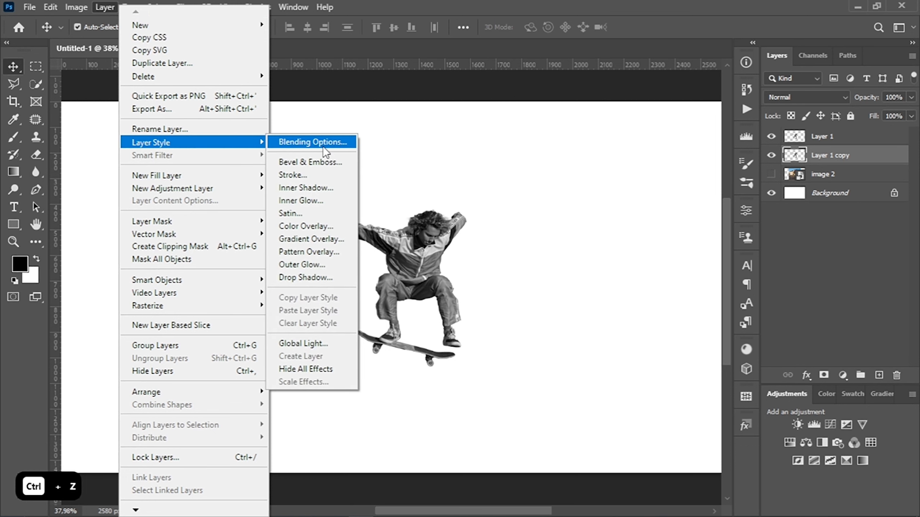
{"action": "left_click", "coordinate": [323, 144]}
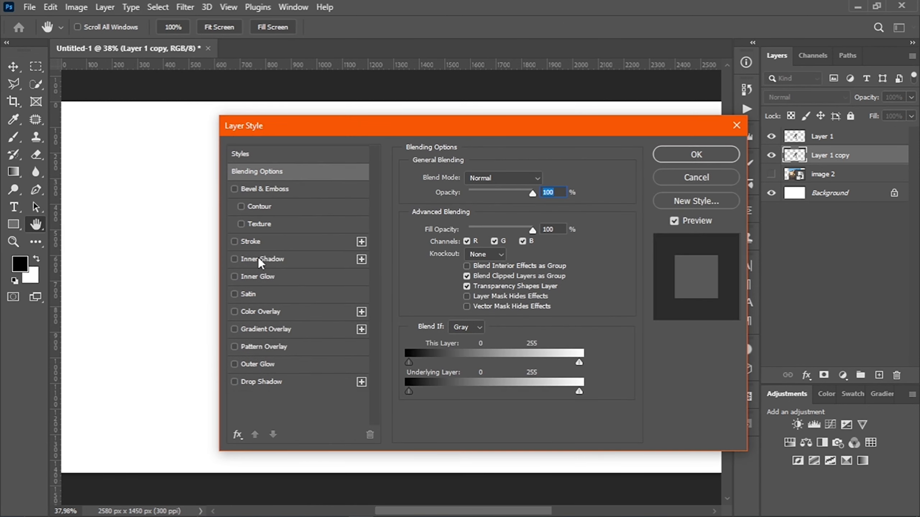
{"action": "left_click", "coordinate": [235, 244]}
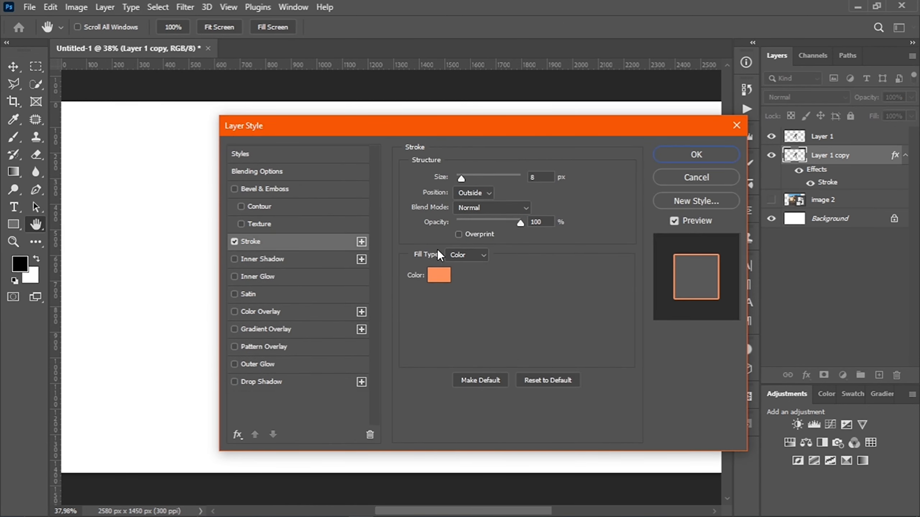
- Set the stroke colour to white (ffffff)
{"action": "left_click", "coordinate": [438, 276]}
{"action": "type", "text": "ffffff"}
{"action": "left_click", "coordinate": [585, 148]}
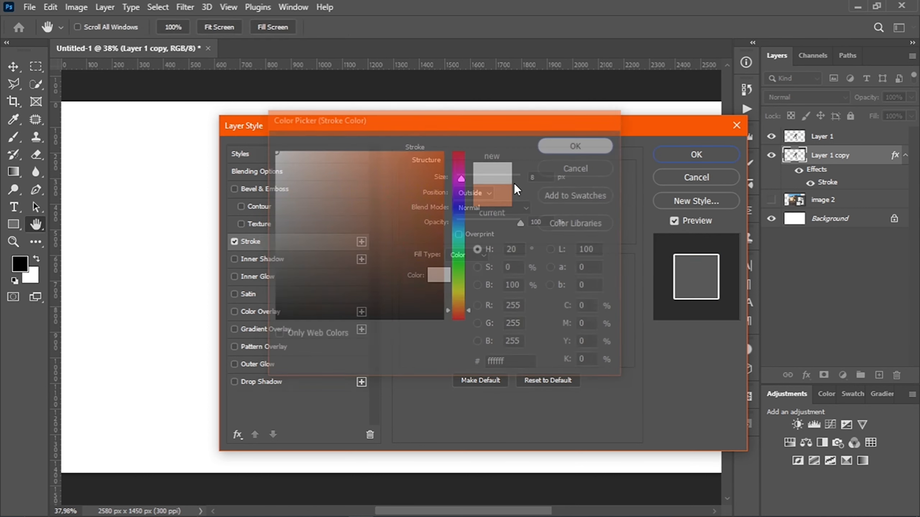
- Set the stroke colour to hue 176, saturation 69 % and brightness 84 %, and apply the layer style
{"action": "left_click", "coordinate": [438, 275]}
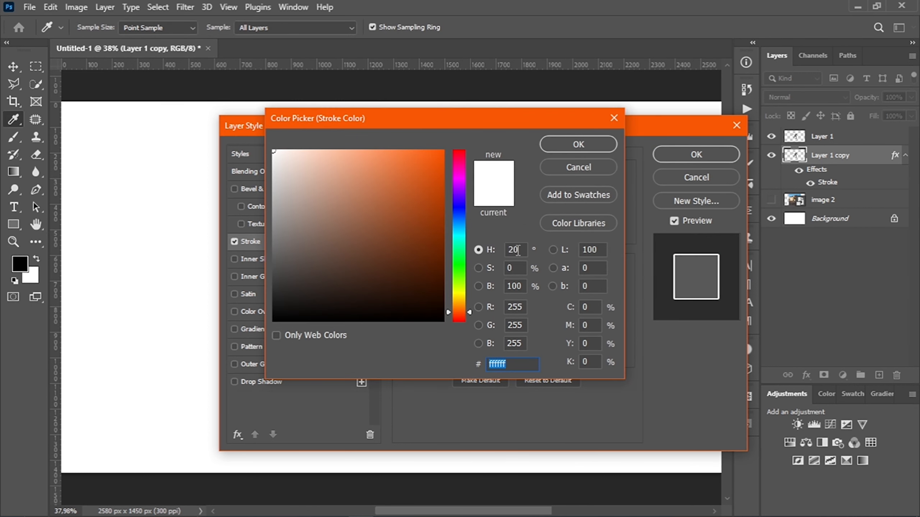
{"action": "double_click", "coordinate": [517, 250]}
{"action": "type", "text": "176"}
{"action": "key", "text": "Tab"}
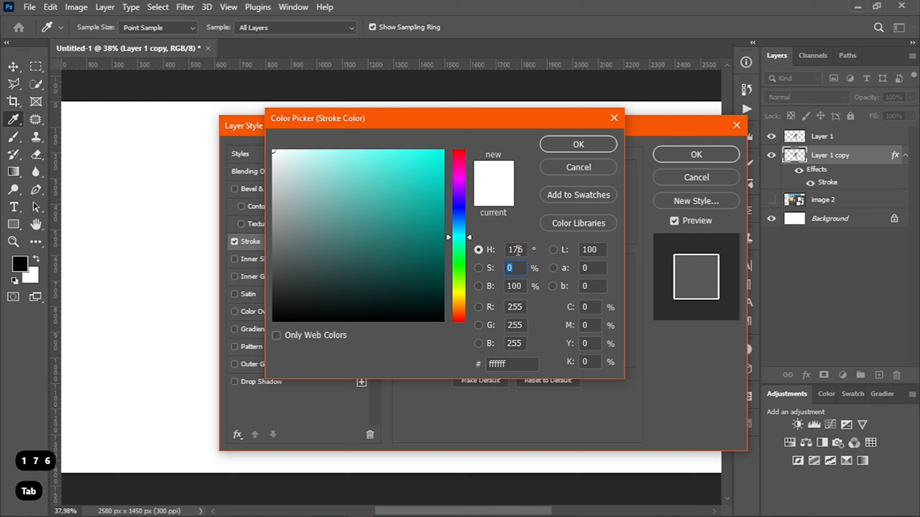
{"action": "type", "text": "69"}
{"action": "key", "text": "Tab"}
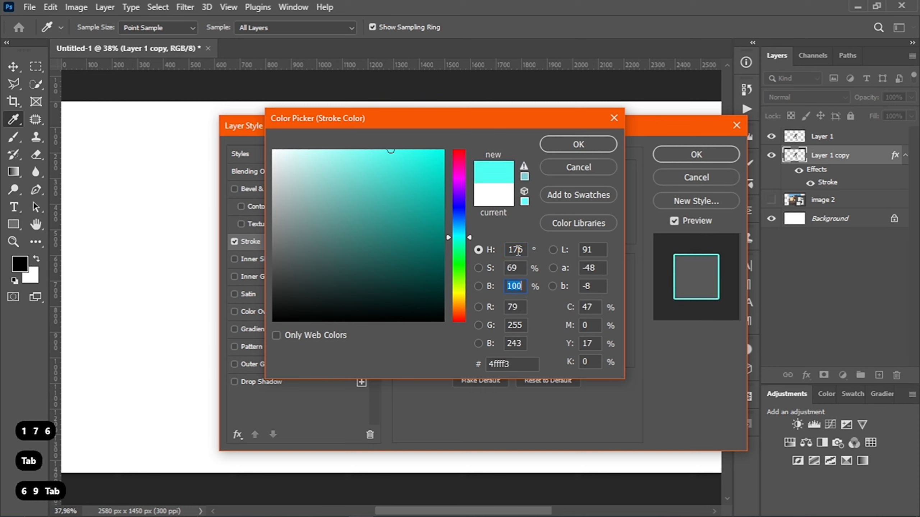
{"action": "type", "text": "84"}
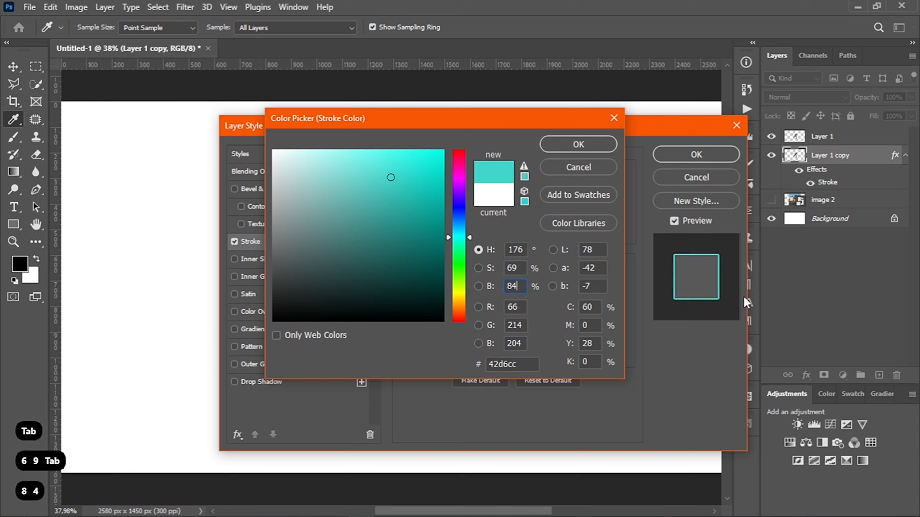
{"action": "left_click", "coordinate": [598, 148]}
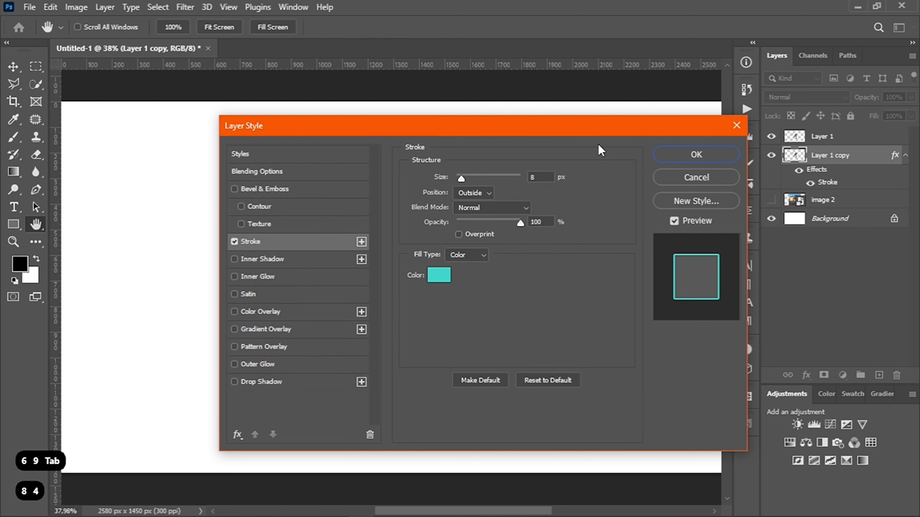
{"action": "left_click", "coordinate": [690, 153]}
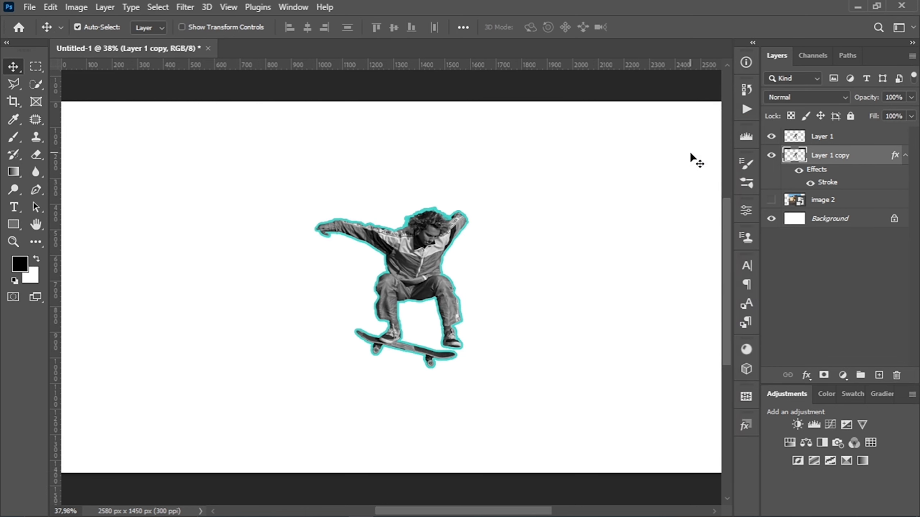
- Duplicate the stroked Layer 1 copy and place the duplicate directly beneath it
{"action": "scroll", "coordinate": [426, 295], "scroll_direction": "up", "scroll_amount": 5}
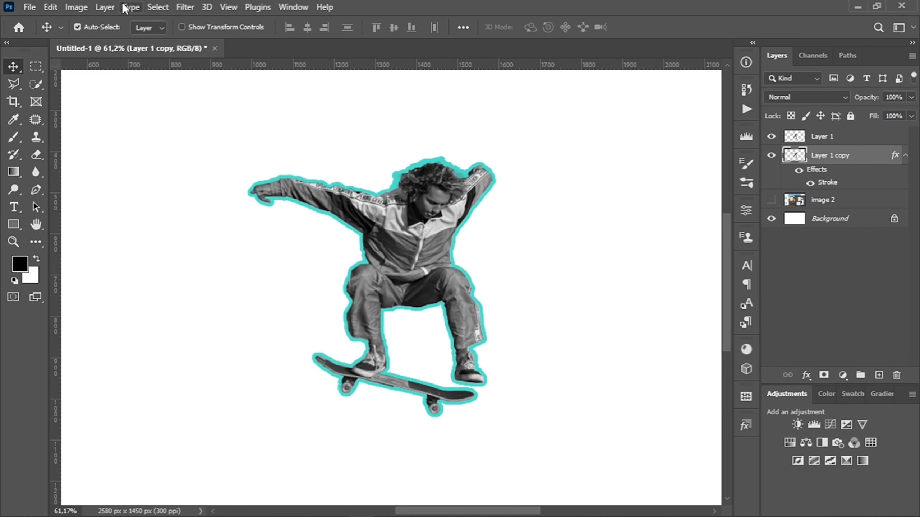
{"action": "left_click", "coordinate": [104, 7]}
{"action": "mouse_move", "coordinate": [163, 24]}
{"action": "left_click", "coordinate": [336, 146]}
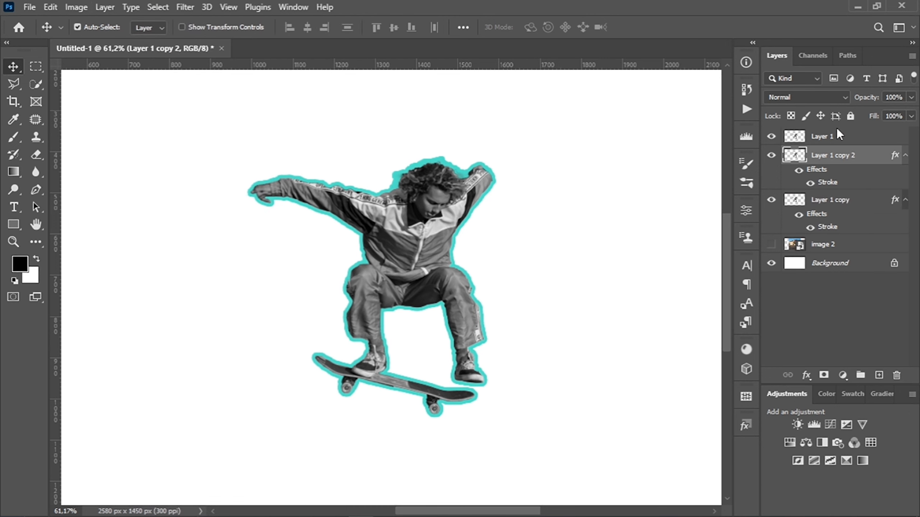
{"action": "left_click_drag", "start_coordinate": [793, 156], "coordinate": [815, 235]}
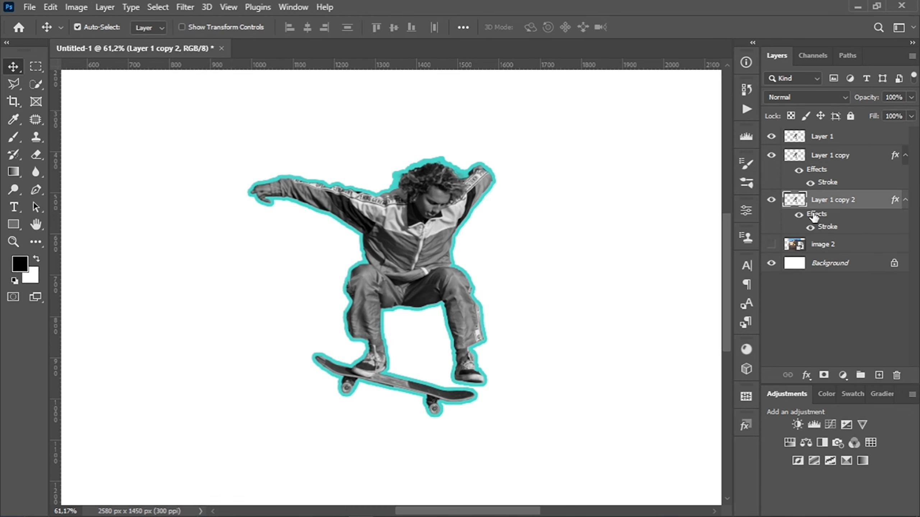
- Replace the Stroke effect on Layer 1 copy 2 with a Color Overlay in its blending options
{"action": "left_click", "coordinate": [105, 7]}
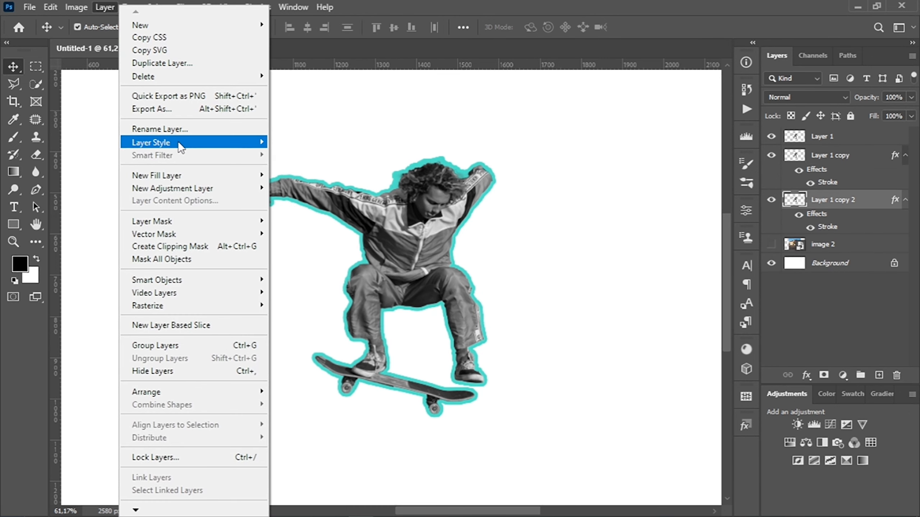
{"action": "mouse_move", "coordinate": [163, 142]}
{"action": "left_click", "coordinate": [333, 144]}
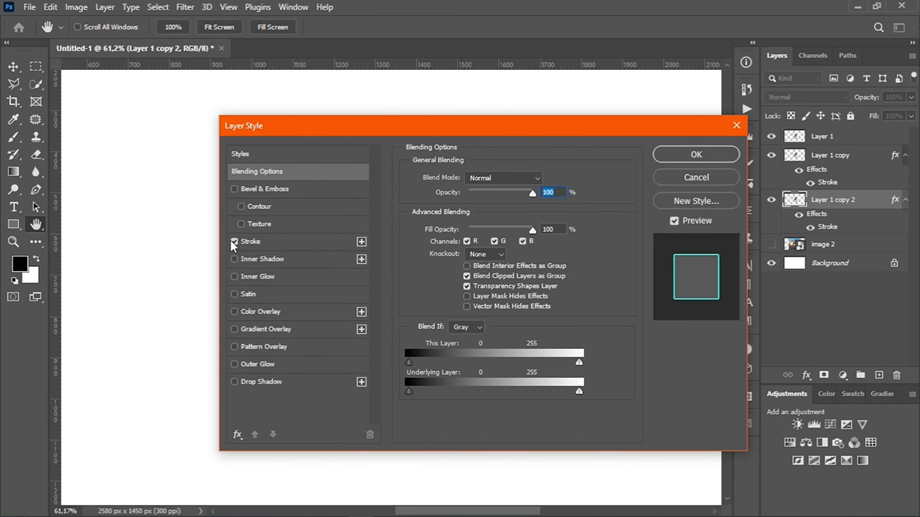
{"action": "left_click", "coordinate": [232, 241]}
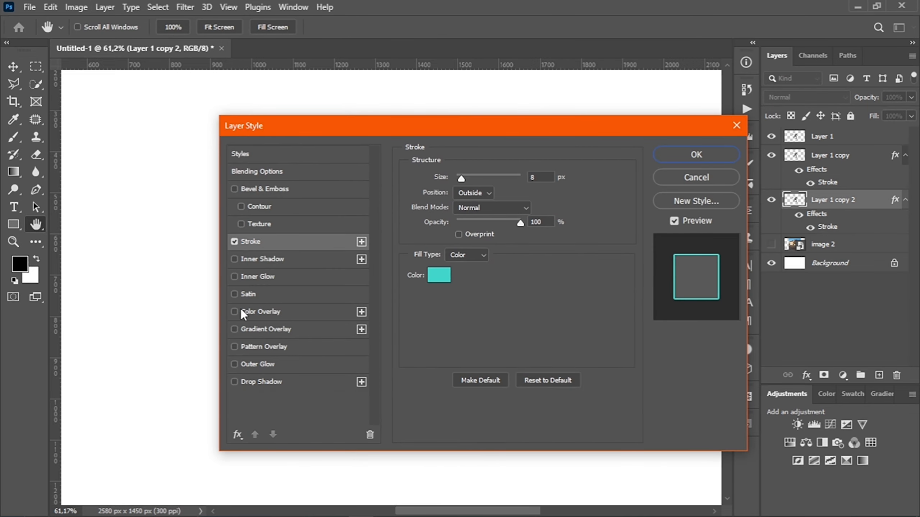
{"action": "left_click", "coordinate": [234, 242]}
{"action": "left_click", "coordinate": [235, 311]}
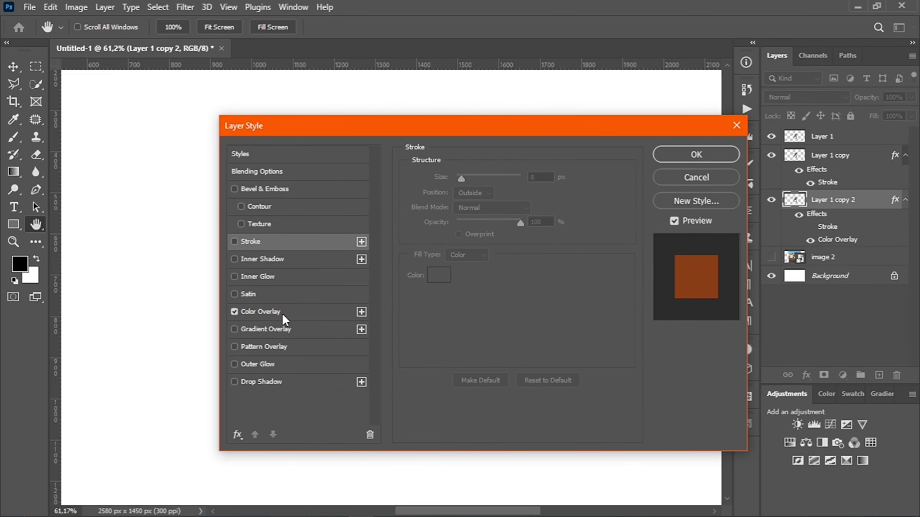
{"action": "left_click", "coordinate": [281, 312]}
- Set the overlay colour to white (ffffff)
{"action": "left_click", "coordinate": [546, 179]}
{"action": "left_click", "coordinate": [290, 156]}
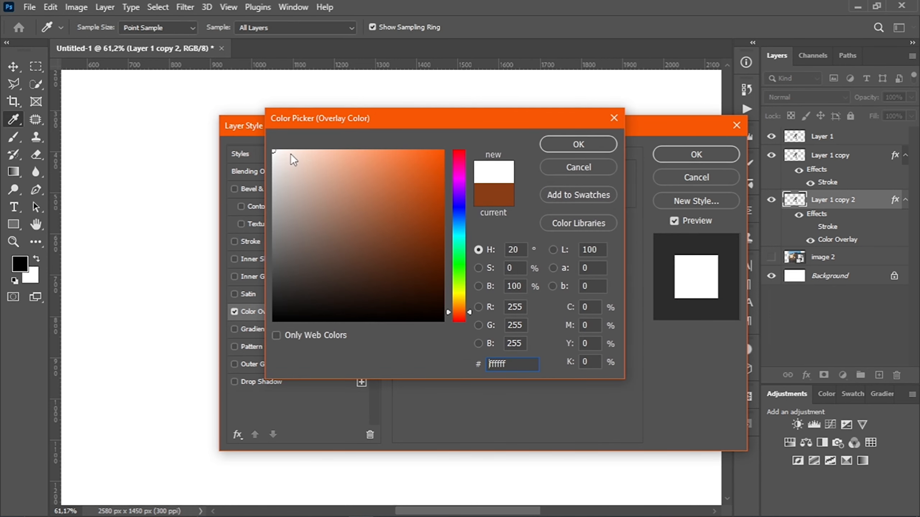
{"action": "left_click", "coordinate": [581, 145]}
- Set the overlay colour to hue 20, saturation 64 % and brightness 100 %, and apply the layer style
{"action": "left_click", "coordinate": [553, 183]}
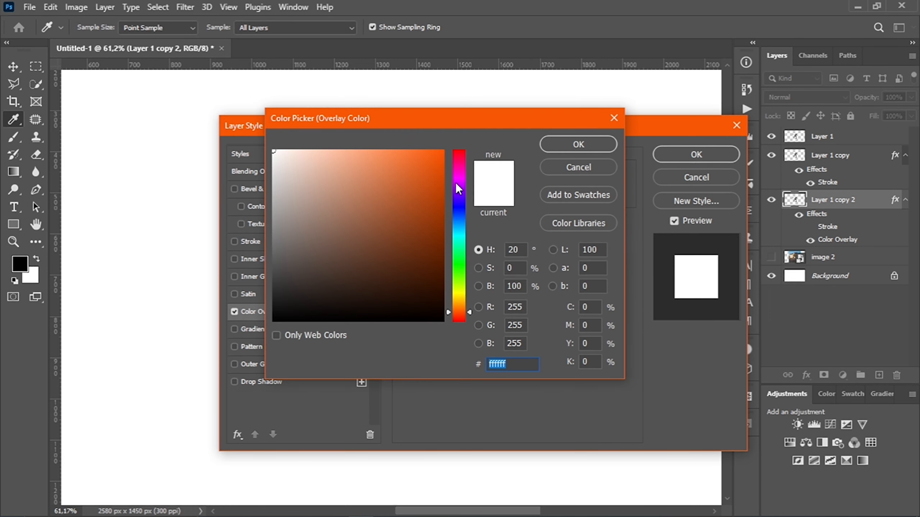
{"action": "left_click", "coordinate": [515, 250]}
{"action": "type", "text": "20"}
{"action": "key", "text": "Tab"}
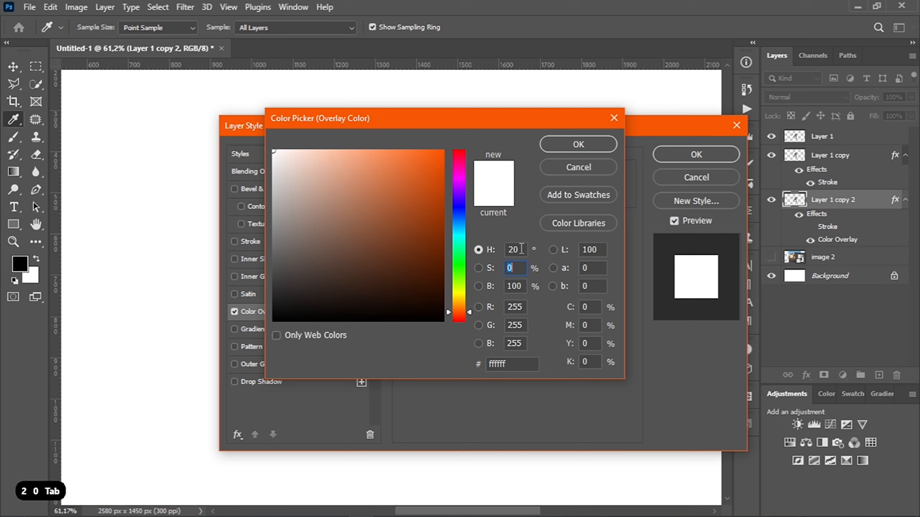
{"action": "type", "text": "64"}
{"action": "key", "text": "Tab"}
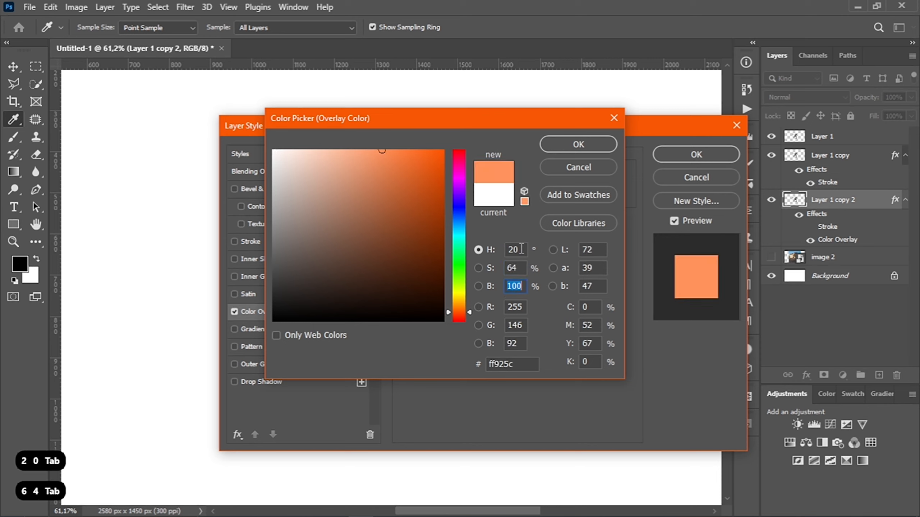
{"action": "type", "text": "100"}
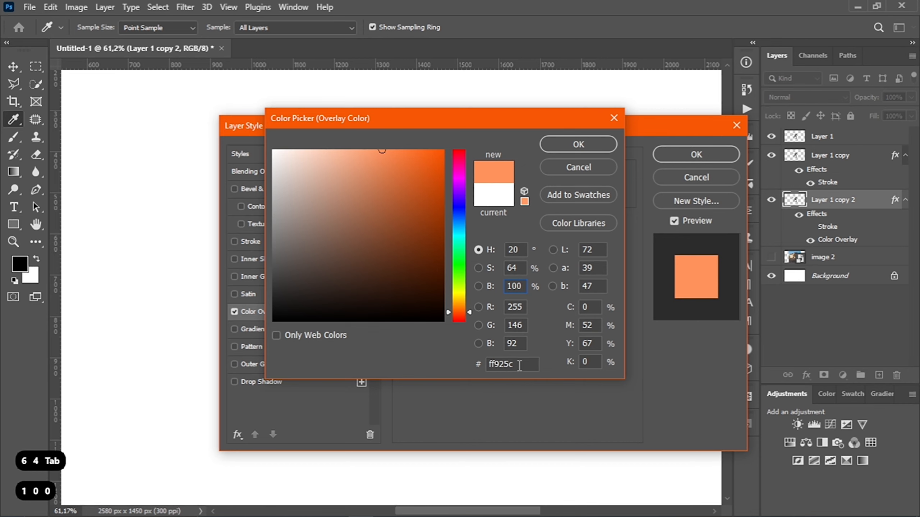
{"action": "left_click", "coordinate": [592, 147]}
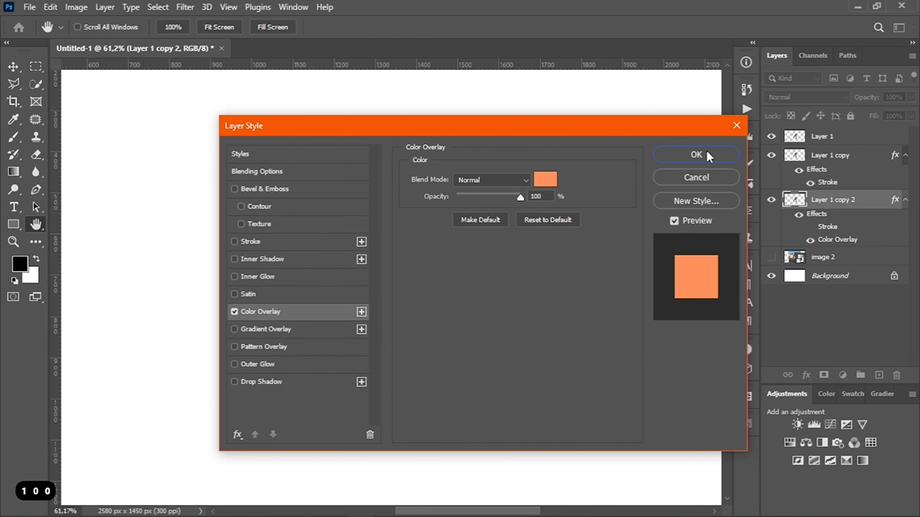
{"action": "left_click", "coordinate": [674, 159]}
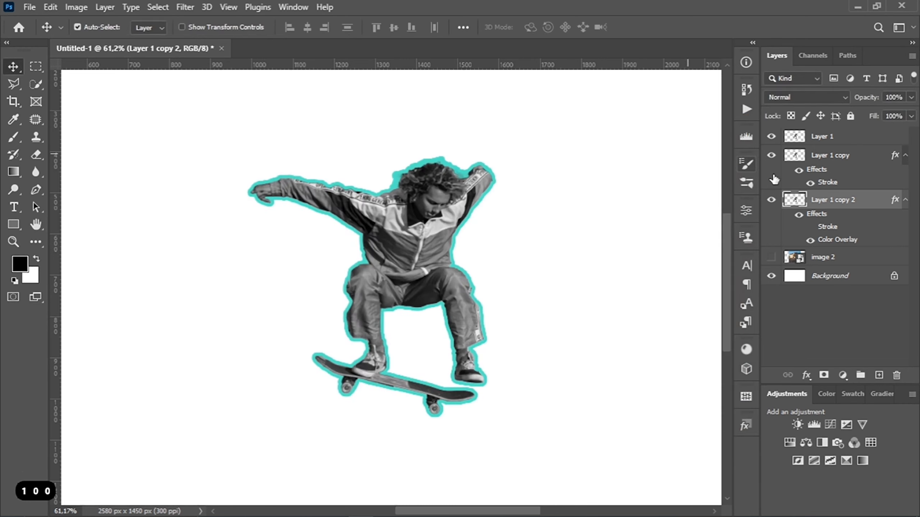
- Scale the orange silhouette on Layer 1 copy 2 proportionally to about 122 % around its centre
{"action": "left_click", "coordinate": [76, 7]}
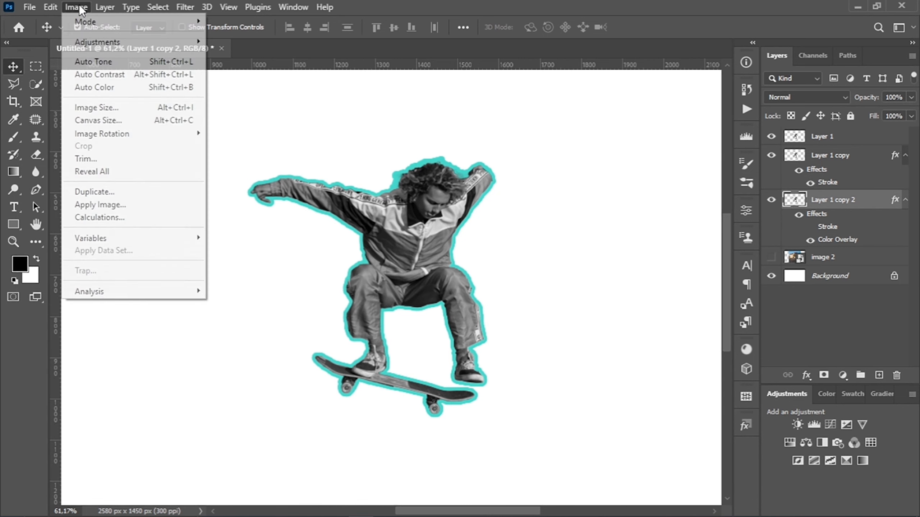
{"action": "mouse_move", "coordinate": [50, 7]}
{"action": "left_click", "coordinate": [135, 222]}
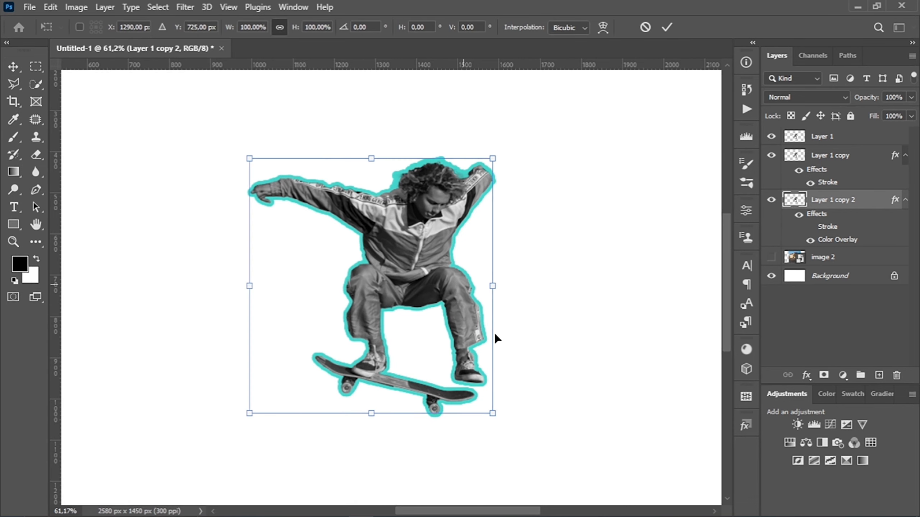
{"action": "left_click_drag", "start_coordinate": [493, 415], "coordinate": [522, 443]}
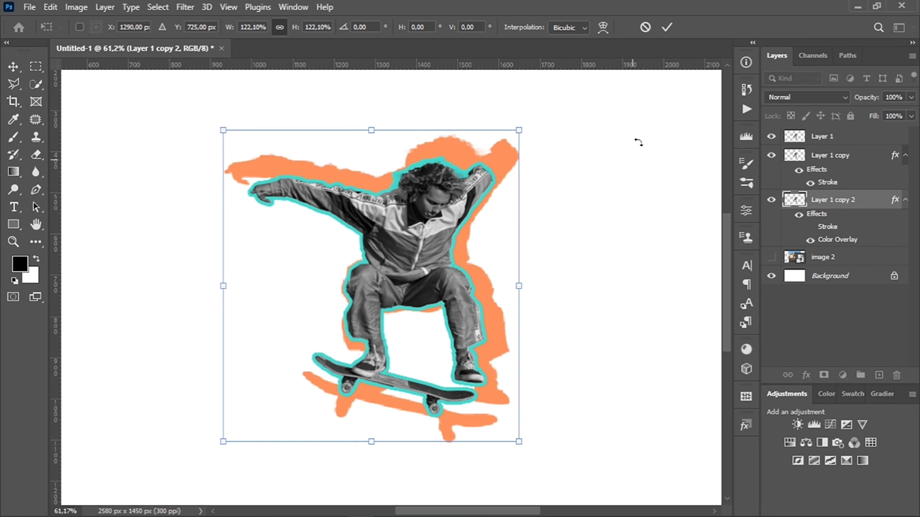
{"action": "left_click", "coordinate": [666, 28]}
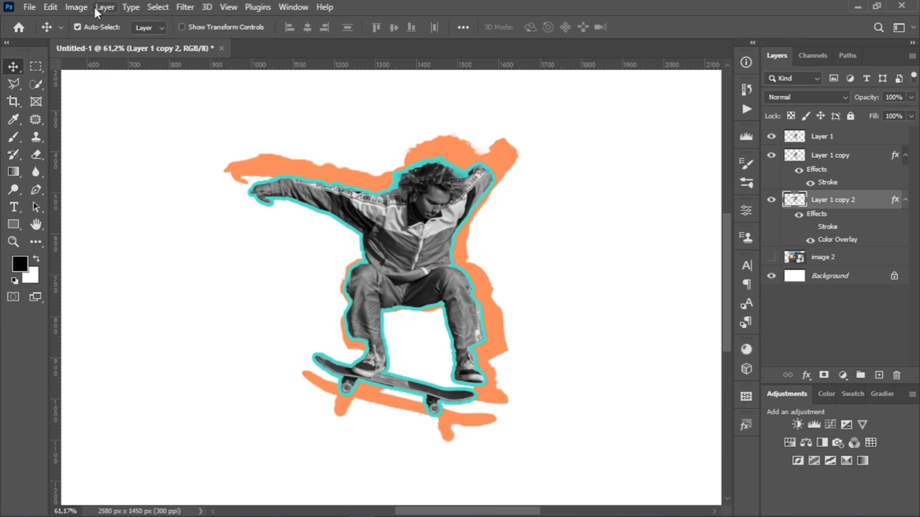
- Duplicate the orange silhouette layer and place the duplicate directly beneath Layer 1 copy 2
{"action": "key", "text": "ctrl+j"}
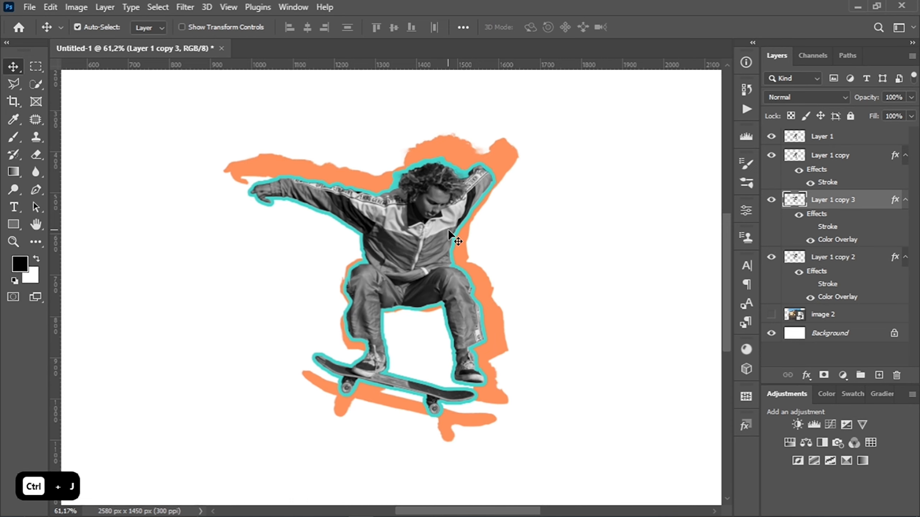
{"action": "left_click_drag", "start_coordinate": [793, 198], "coordinate": [799, 272]}
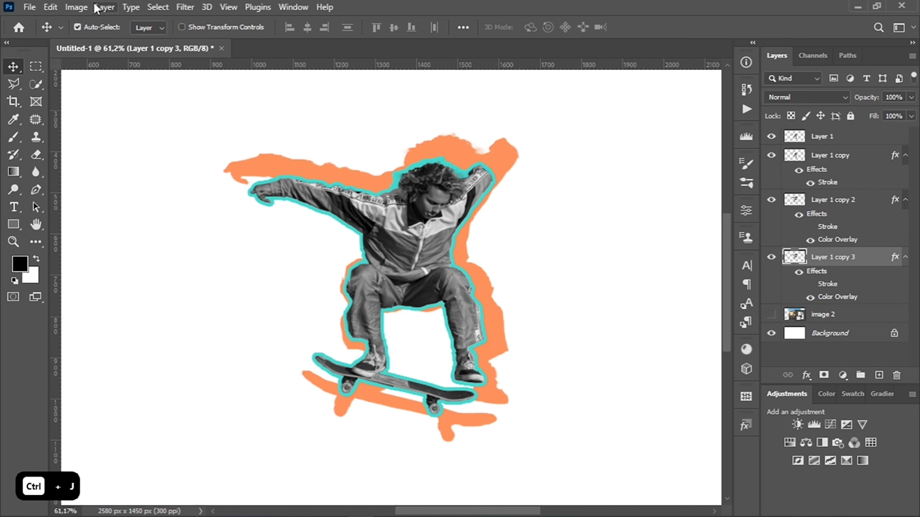
- Change the Color Overlay of Layer 1 copy 3 to saturation 84 % and brightness 54 %, and apply the layer style
{"action": "left_click", "coordinate": [105, 7]}
{"action": "mouse_move", "coordinate": [157, 142]}
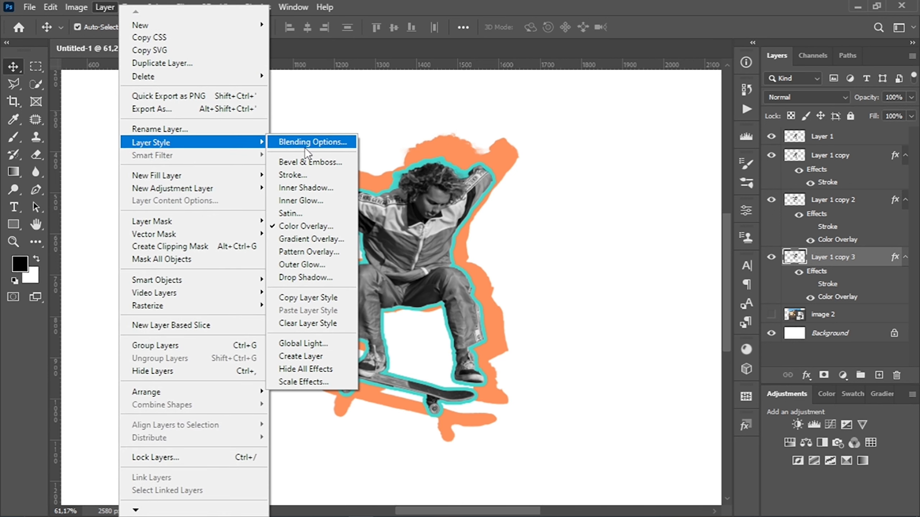
{"action": "left_click", "coordinate": [305, 146]}
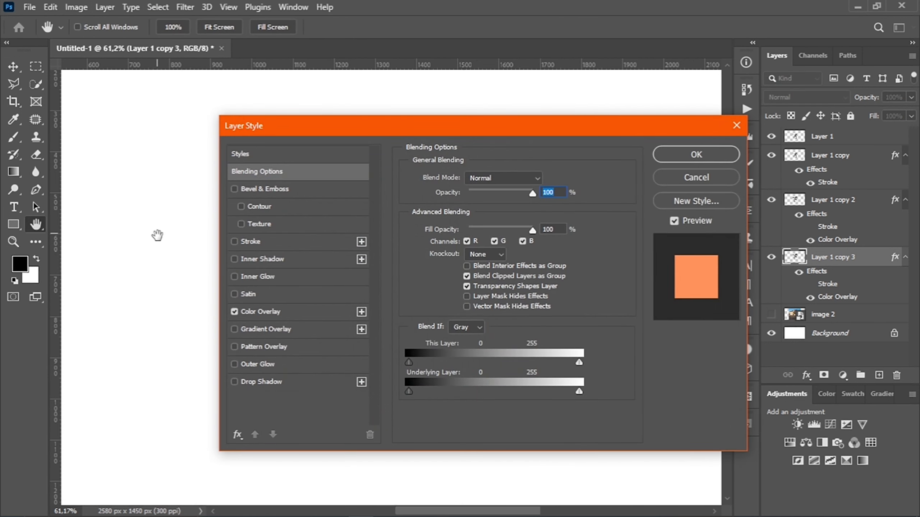
{"action": "left_click", "coordinate": [265, 312]}
{"action": "left_click", "coordinate": [550, 179]}
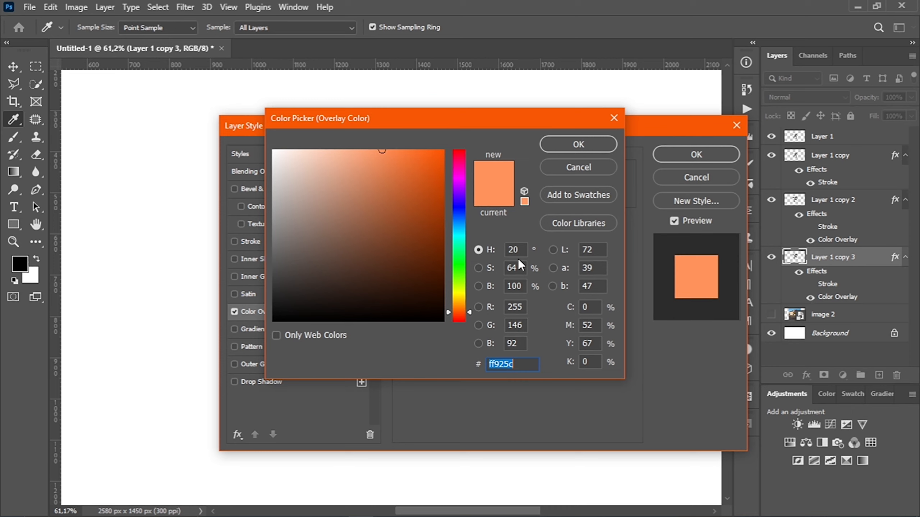
{"action": "left_click", "coordinate": [507, 252]}
{"action": "left_click", "coordinate": [512, 267]}
{"action": "type", "text": "84"}
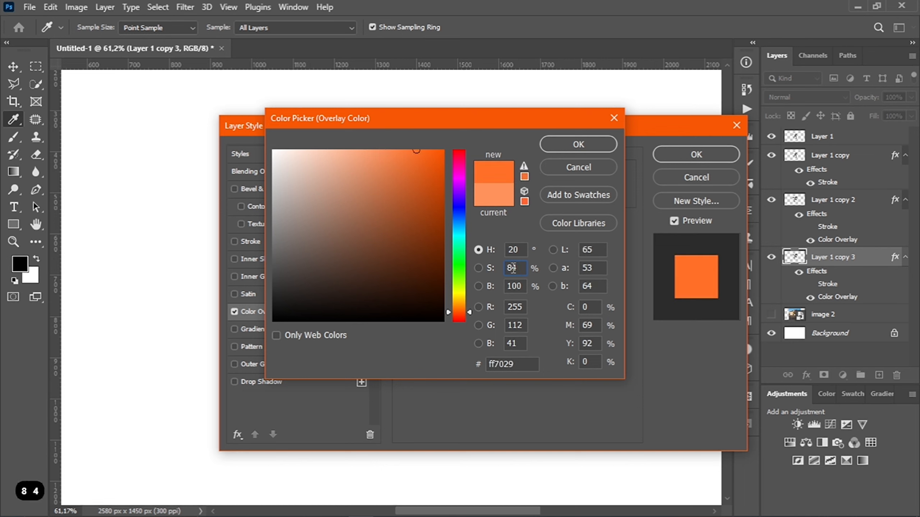
{"action": "left_click", "coordinate": [525, 287]}
{"action": "type", "text": "54"}
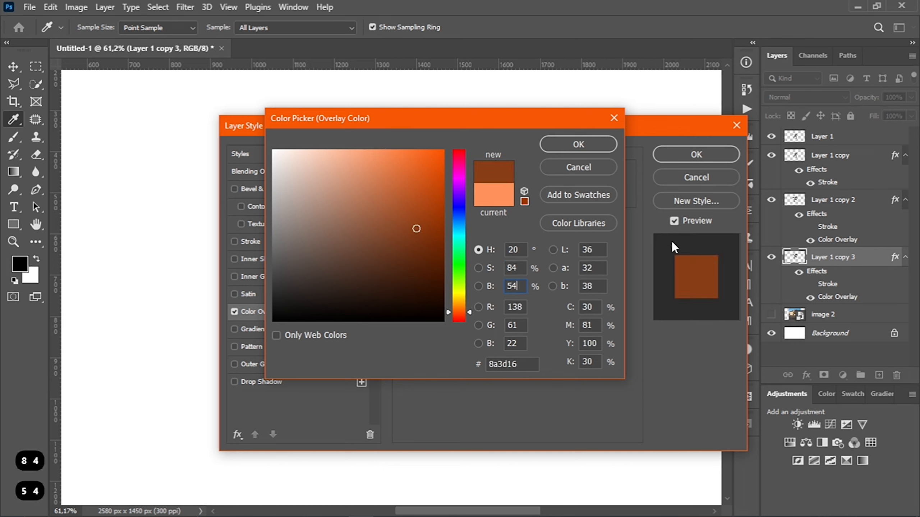
{"action": "left_click", "coordinate": [527, 366]}
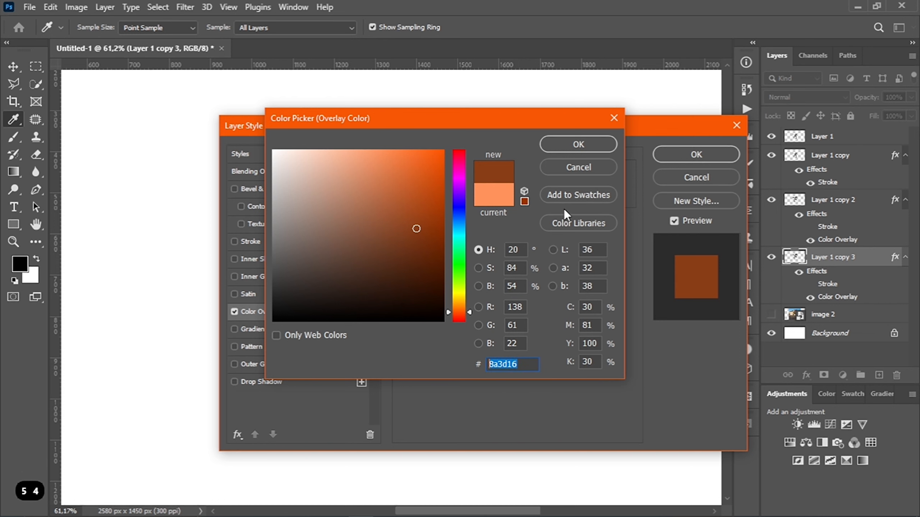
{"action": "left_click", "coordinate": [577, 144]}
{"action": "left_click", "coordinate": [714, 154]}
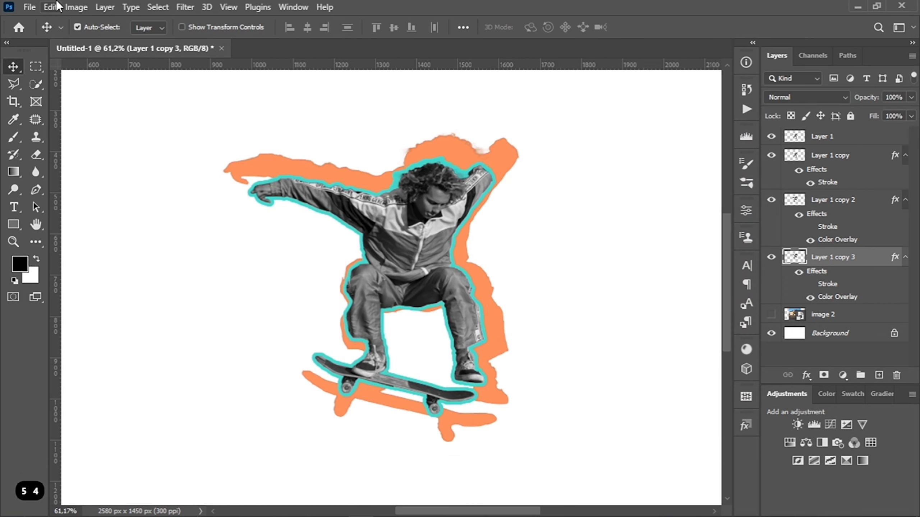
- Scale the silhouette on Layer 1 copy 3 proportionally to about 119 % around its centre
{"action": "key", "text": "ctrl+t"}
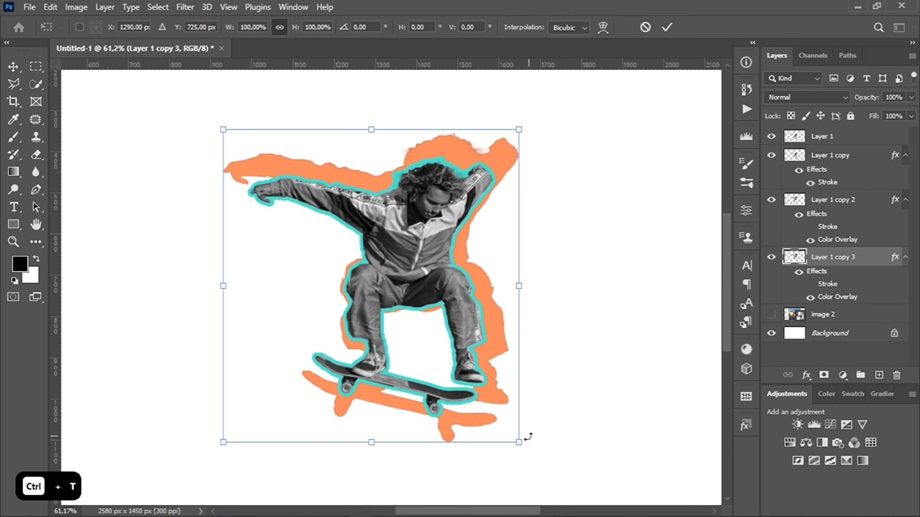
{"action": "left_click_drag", "start_coordinate": [518, 442], "coordinate": [552, 468]}
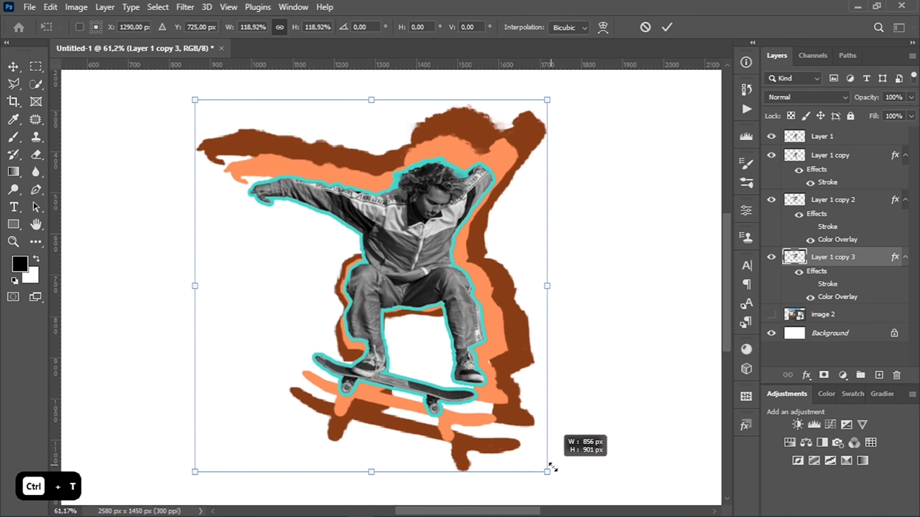
{"action": "left_click", "coordinate": [665, 27]}
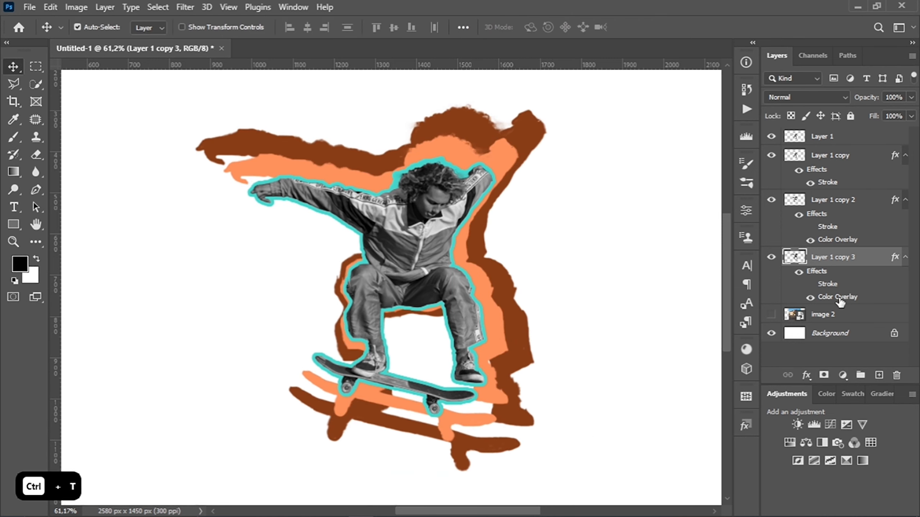
- Add a Solid Color fill layer above image 2 with saturation 1 % and brightness 24 %
{"action": "left_click", "coordinate": [833, 316]}
{"action": "left_click", "coordinate": [843, 375]}
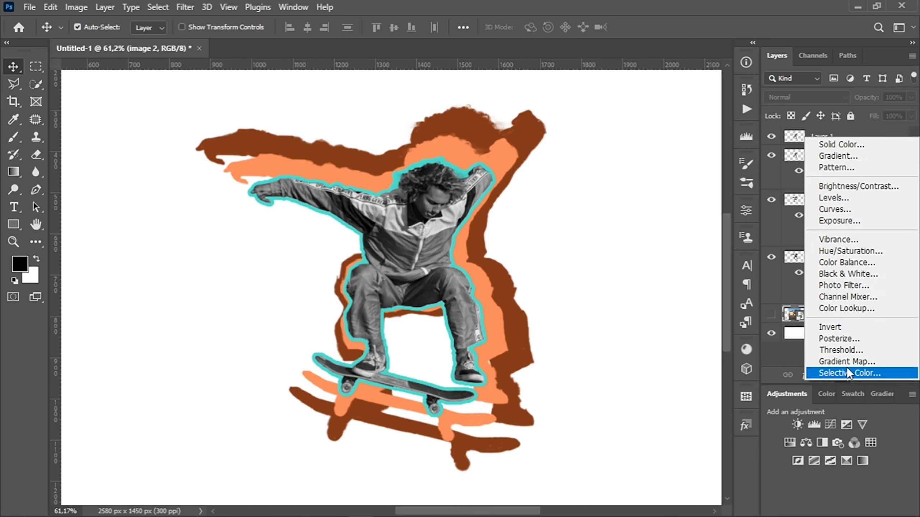
{"action": "left_click", "coordinate": [829, 142]}
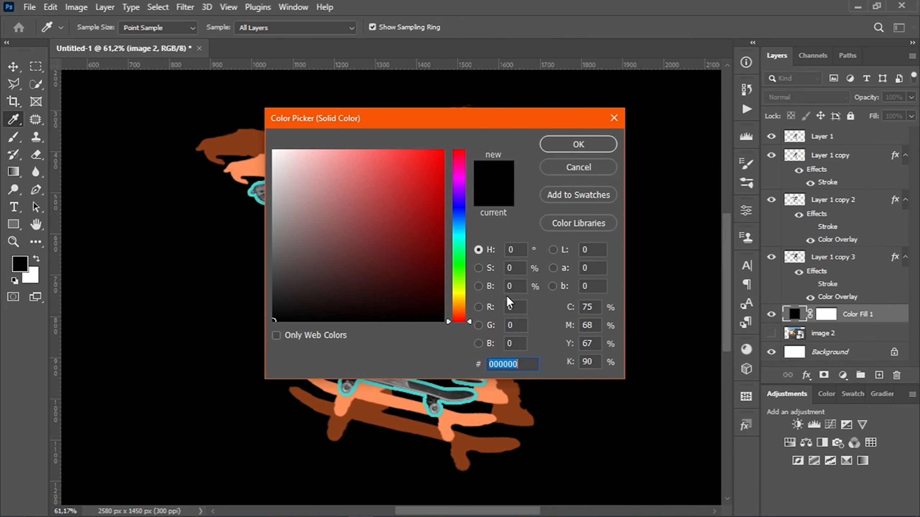
{"action": "key", "text": "Tab"}
{"action": "type", "text": "1"}
{"action": "key", "text": "Tab"}
{"action": "type", "text": "24"}
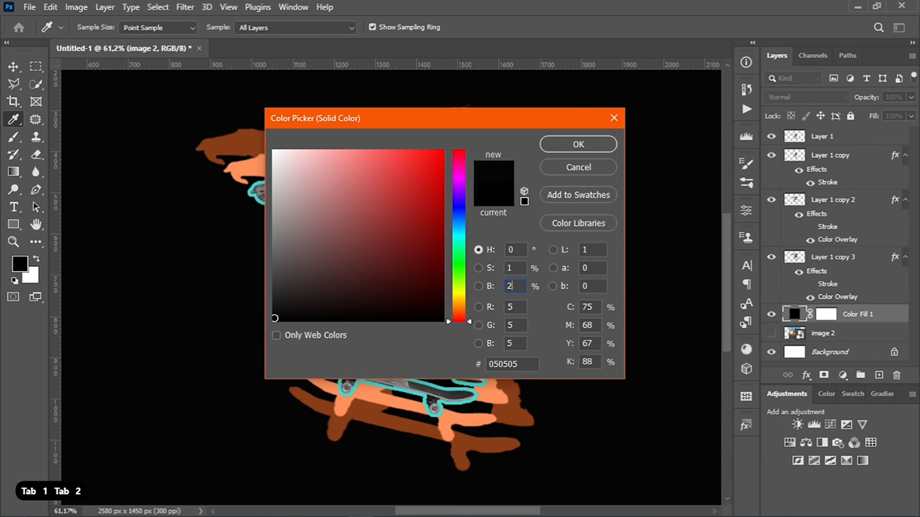
{"action": "left_click", "coordinate": [578, 144]}
{"action": "key", "text": "v"}
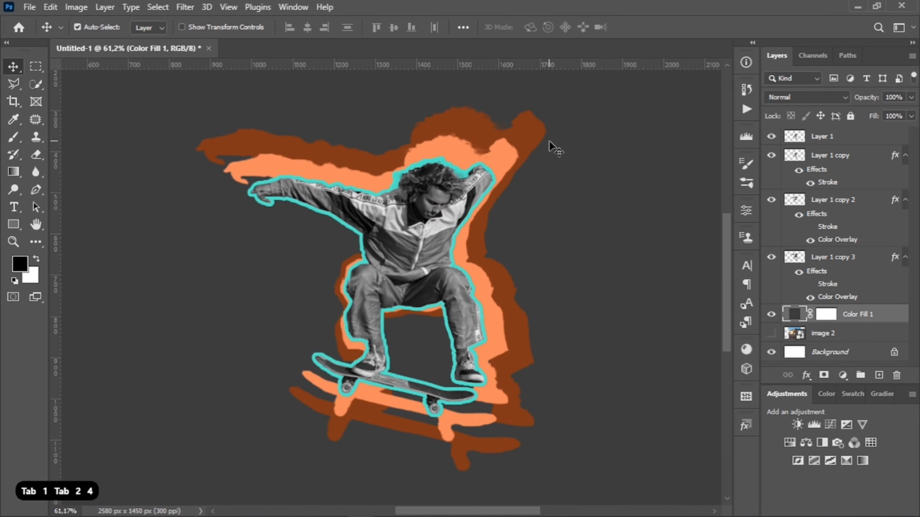
- Scale Layer 1 and its three copies together to about 135 % around their common centre
{"action": "scroll", "coordinate": [436, 208], "scroll_direction": "down", "scroll_amount": 4}
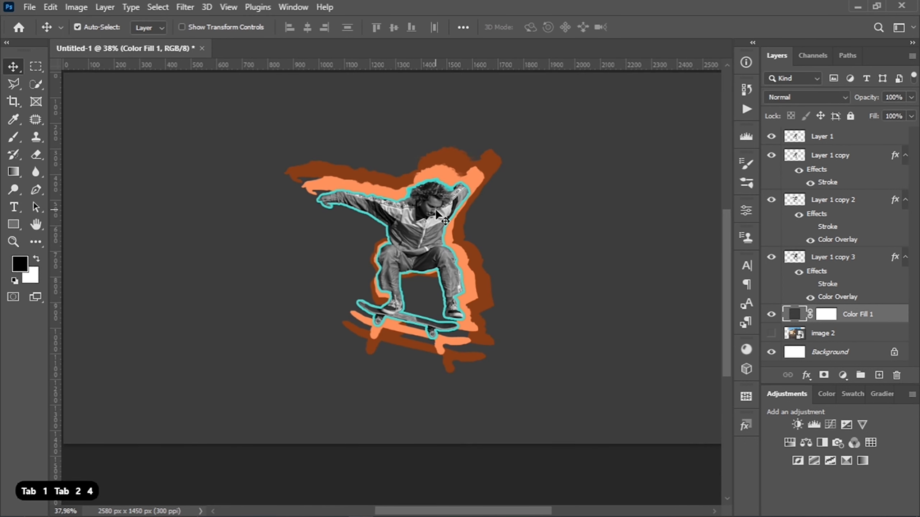
{"action": "left_click", "coordinate": [228, 7]}
{"action": "left_click", "coordinate": [269, 130]}
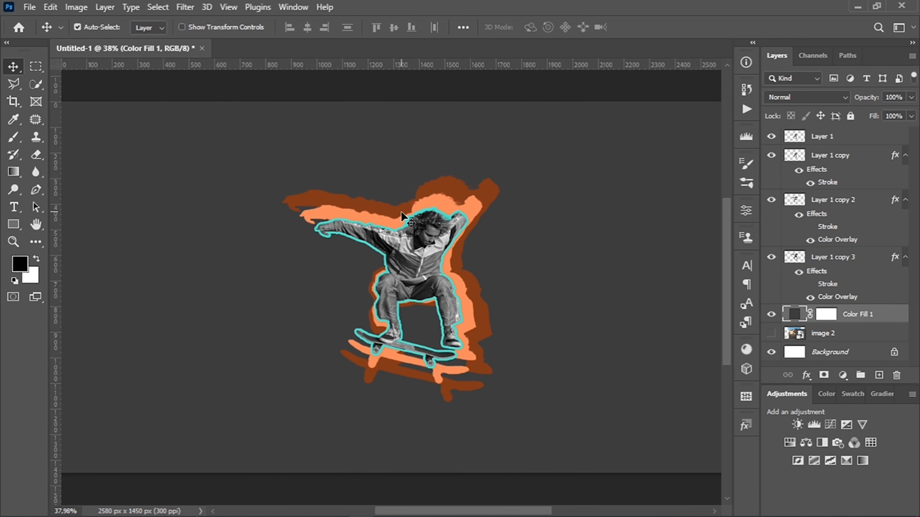
{"action": "scroll", "coordinate": [401, 212], "scroll_direction": "down", "scroll_amount": 1}
{"action": "scroll", "coordinate": [404, 220], "scroll_direction": "up", "scroll_amount": 1}
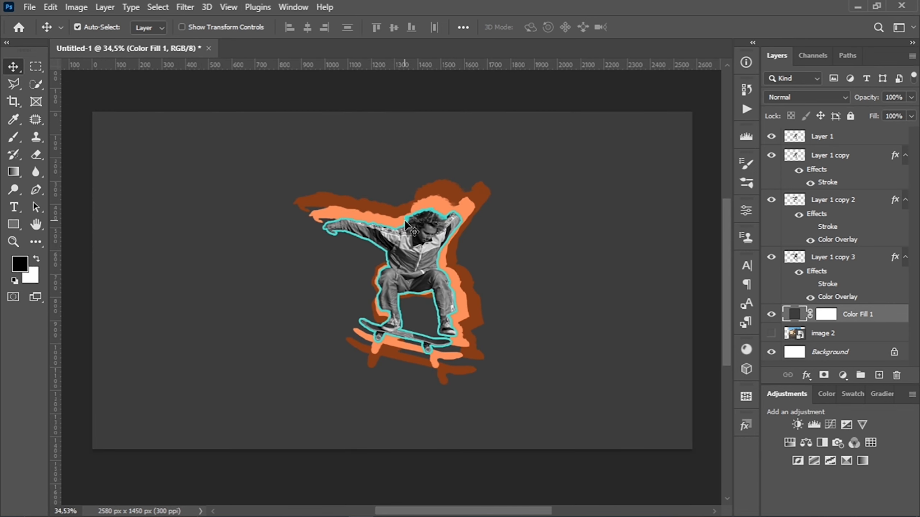
{"action": "key", "text": "ctrl+0"}
{"action": "left_click", "coordinate": [843, 257]}
{"action": "left_click", "coordinate": [832, 203], "text": "shift"}
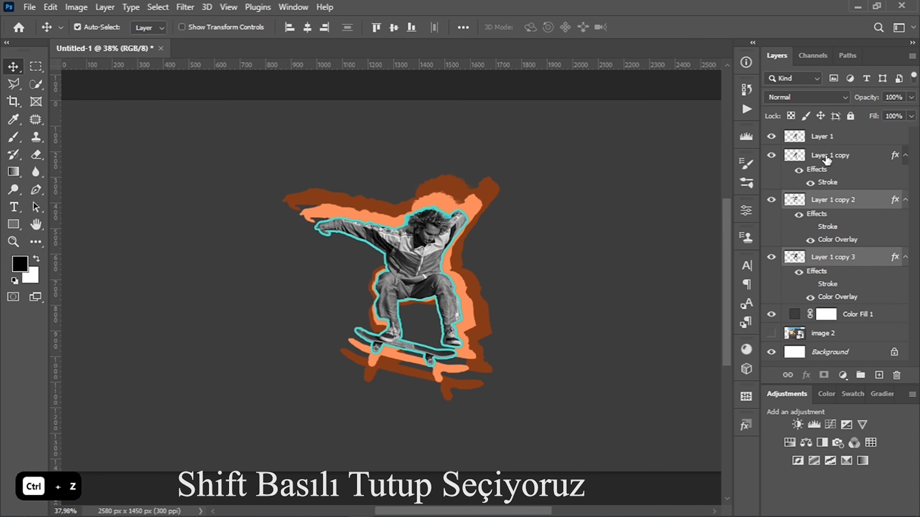
{"action": "left_click", "coordinate": [830, 156], "text": "shift"}
{"action": "left_click", "coordinate": [828, 137], "text": "shift"}
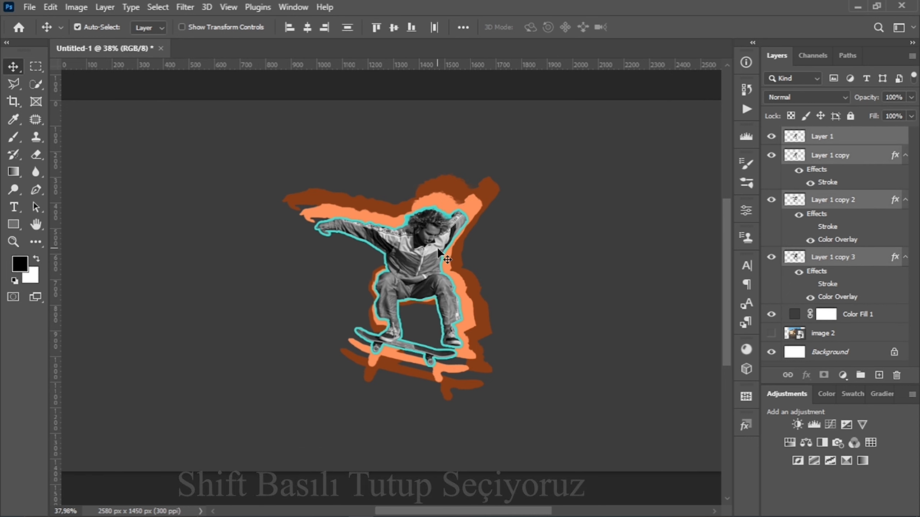
{"action": "key", "text": "ctrl+t"}
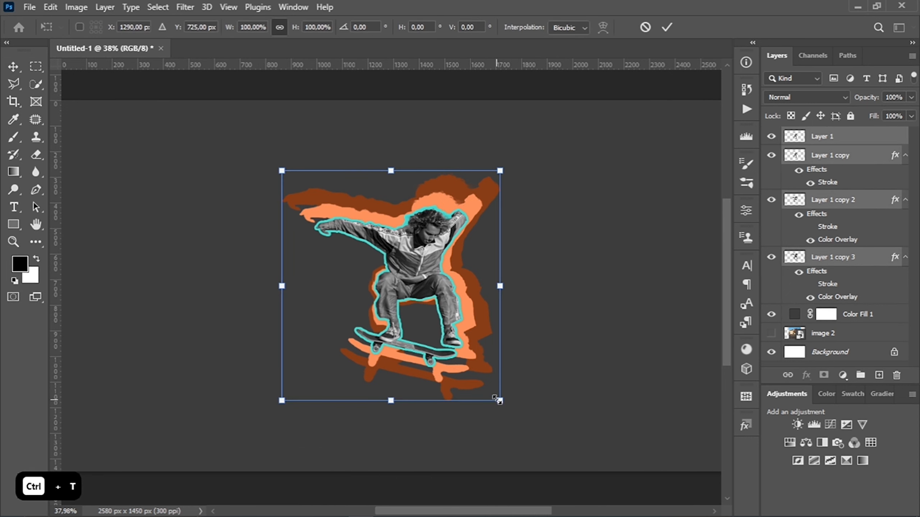
{"action": "left_click_drag", "start_coordinate": [500, 399], "coordinate": [542, 437]}
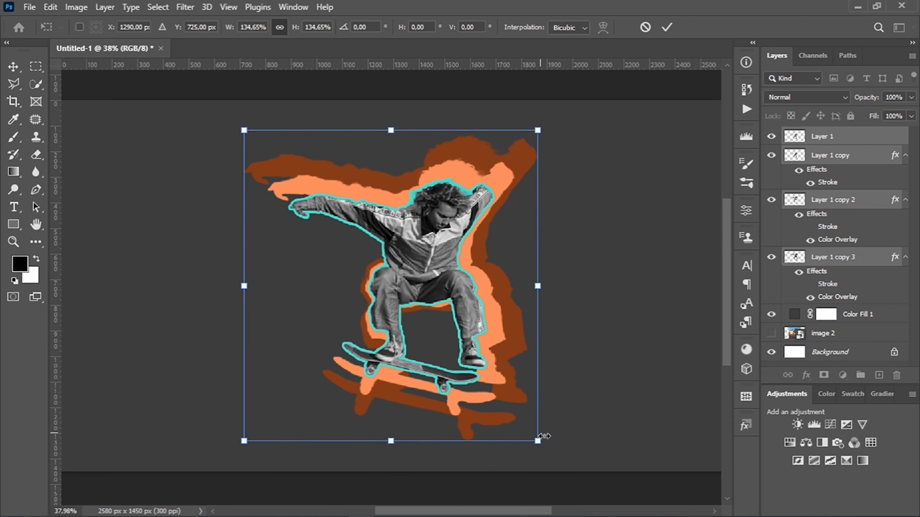
{"action": "mouse_move", "coordinate": [448, 266]}
{"action": "left_mouse_down"}
{"action": "mouse_move", "coordinate": [436, 264]}
{"action": "mouse_move", "coordinate": [449, 265]}
{"action": "left_mouse_up"}
{"action": "left_click", "coordinate": [666, 28]}
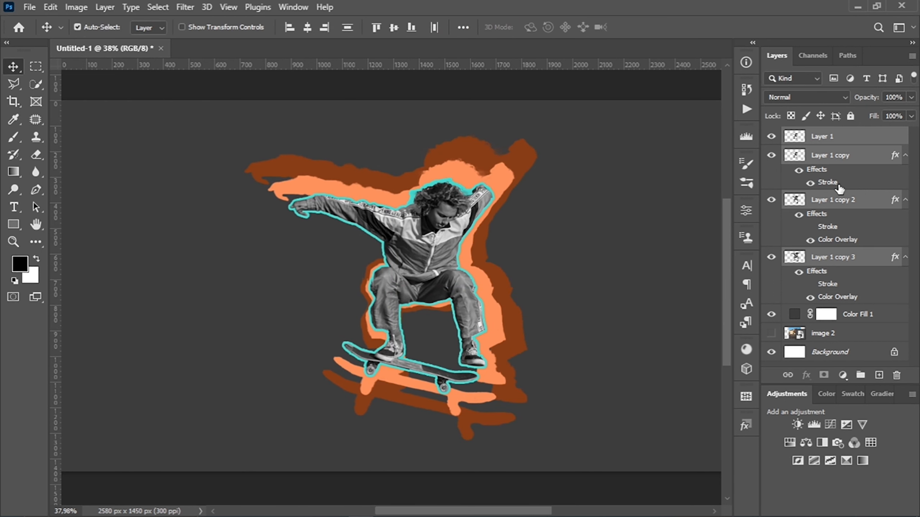
- Add the vertical text "SKATEBOARD" in Bold Italic above Layer 1, placed to the left of the skateboarder
{"action": "left_click", "coordinate": [843, 139]}
{"action": "right_click", "coordinate": [13, 208]}
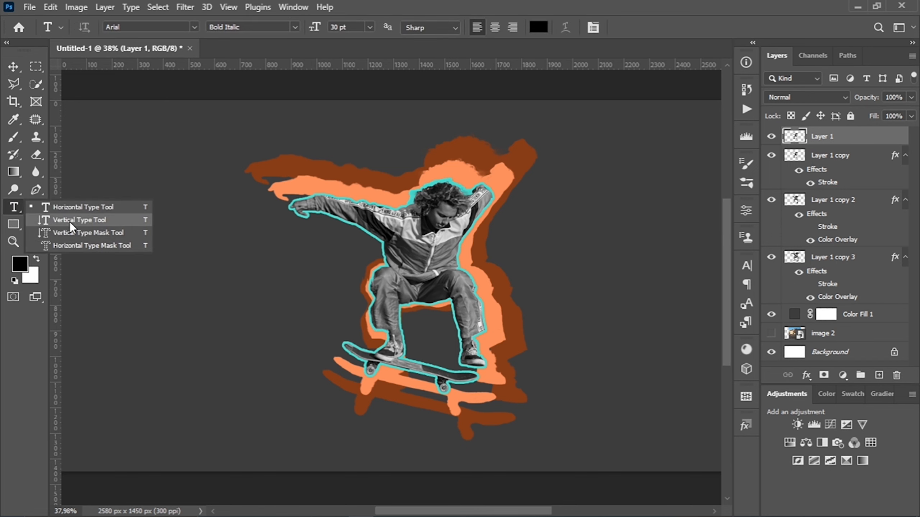
{"action": "left_click", "coordinate": [70, 222]}
{"action": "left_click", "coordinate": [147, 132]}
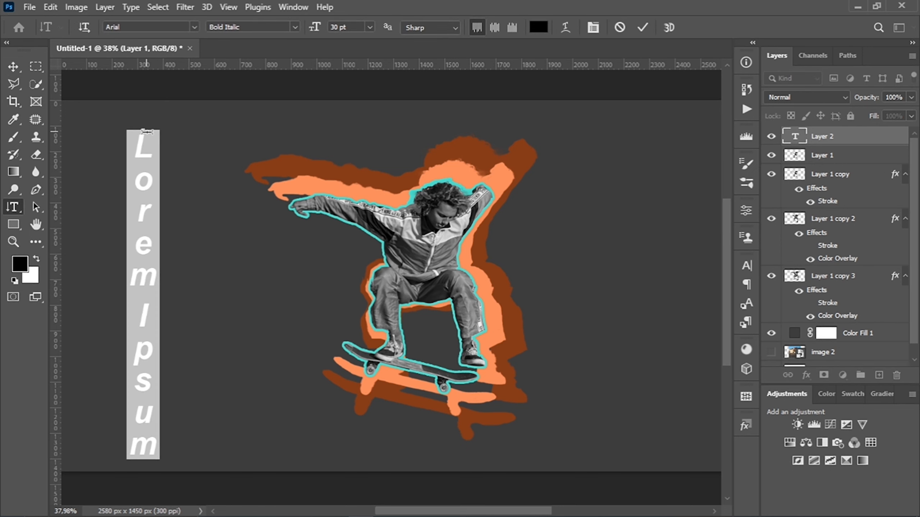
{"action": "type", "text": "SKA"}
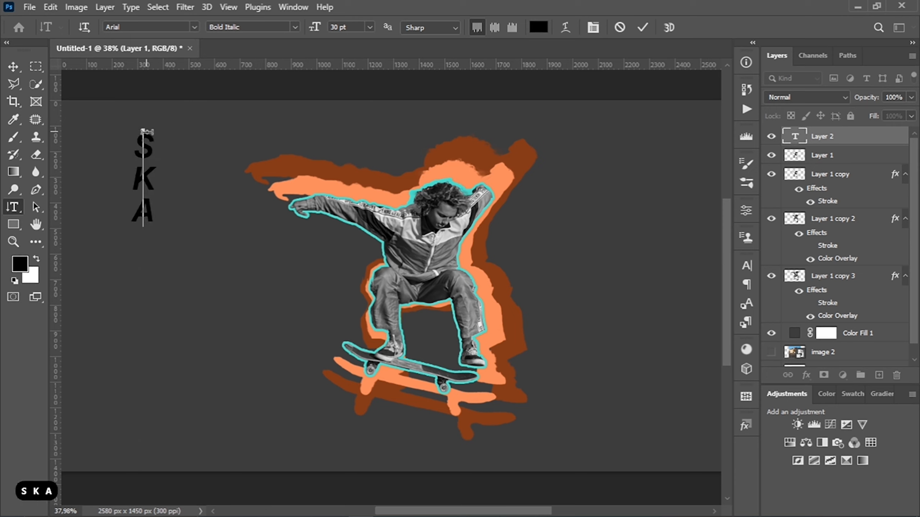
{"action": "type", "text": "TEBOARD"}
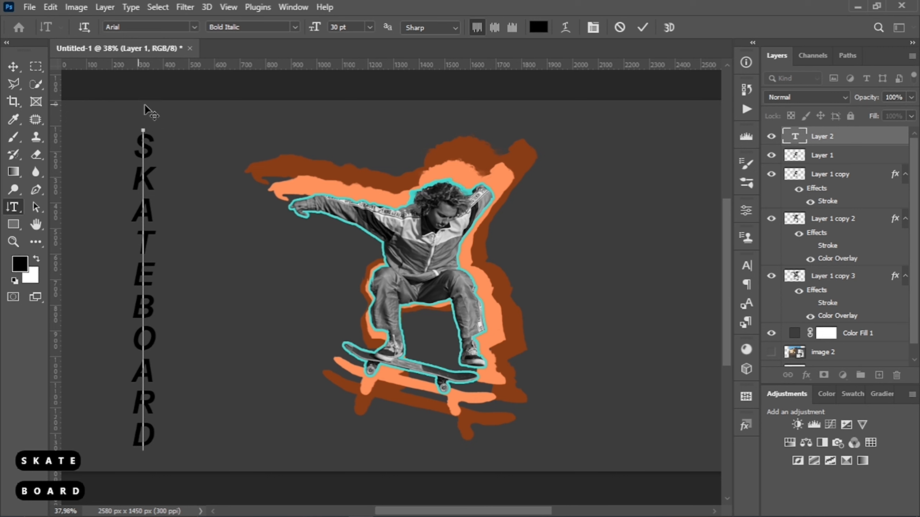
{"action": "left_click", "coordinate": [192, 26]}
{"action": "key", "text": "Escape"}
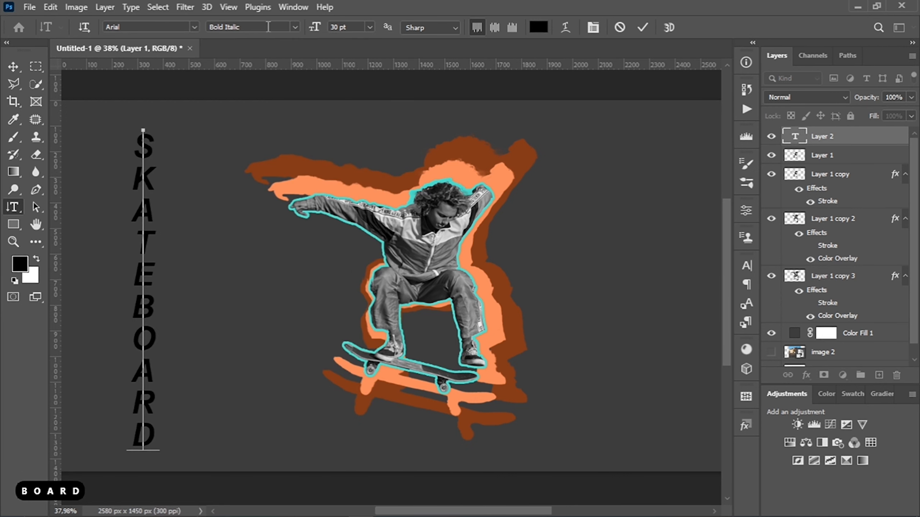
{"action": "left_click", "coordinate": [296, 29]}
{"action": "left_click", "coordinate": [253, 74]}
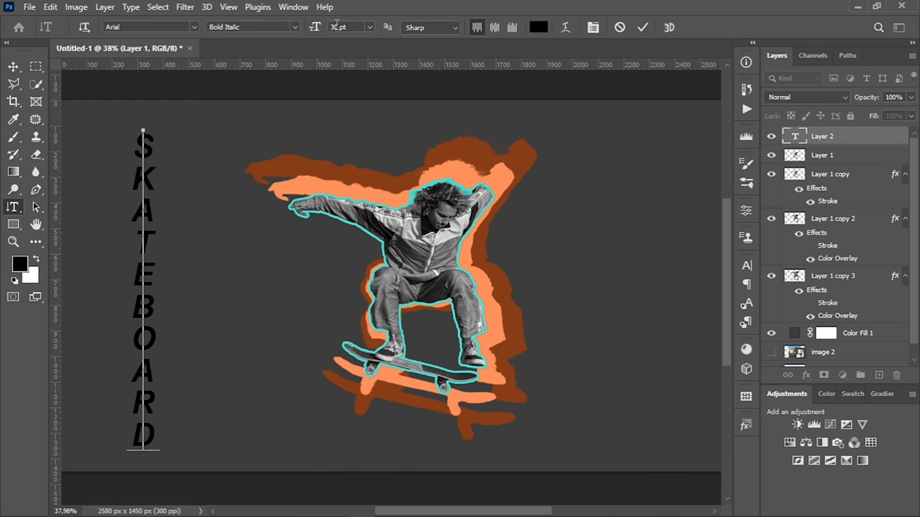
{"action": "left_click", "coordinate": [643, 27]}
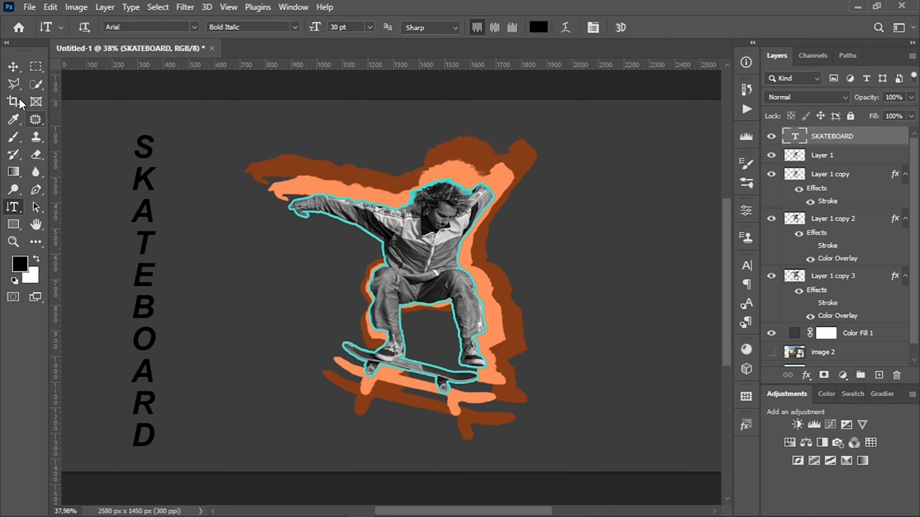
- Recolour the SKATEBOARD text dark grey with hue 0°, saturation 1 % and brightness 24 %
{"action": "left_click", "coordinate": [13, 68]}
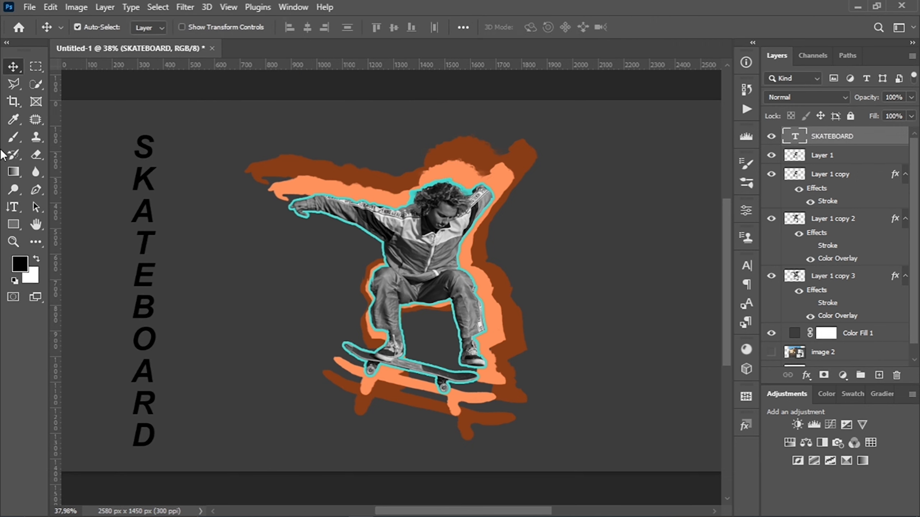
{"action": "left_click", "coordinate": [13, 207]}
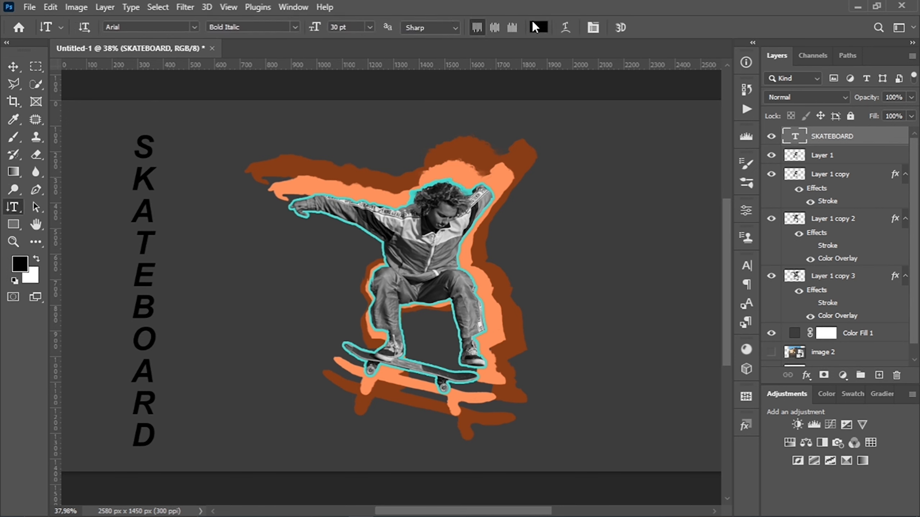
{"action": "left_click", "coordinate": [538, 28]}
{"action": "left_click", "coordinate": [521, 254]}
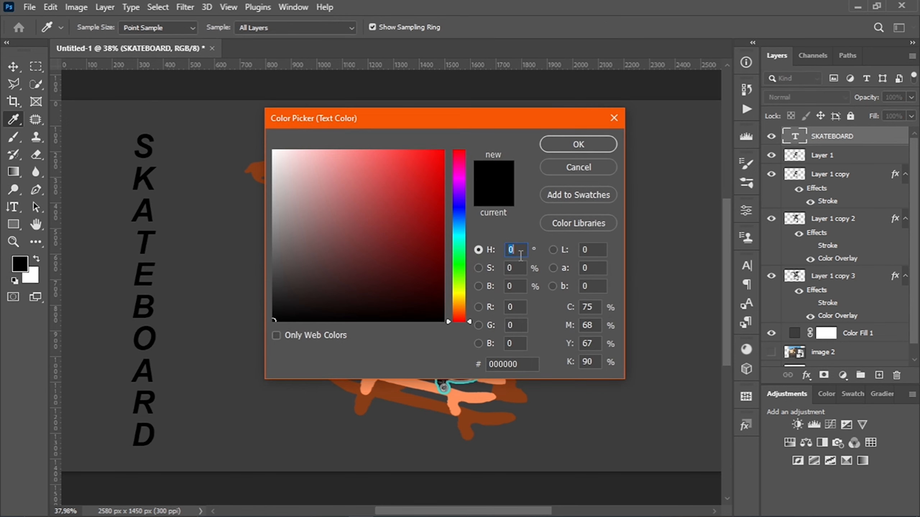
{"action": "type", "text": "0"}
{"action": "key", "text": "Tab"}
{"action": "type", "text": "1"}
{"action": "key", "text": "Tab"}
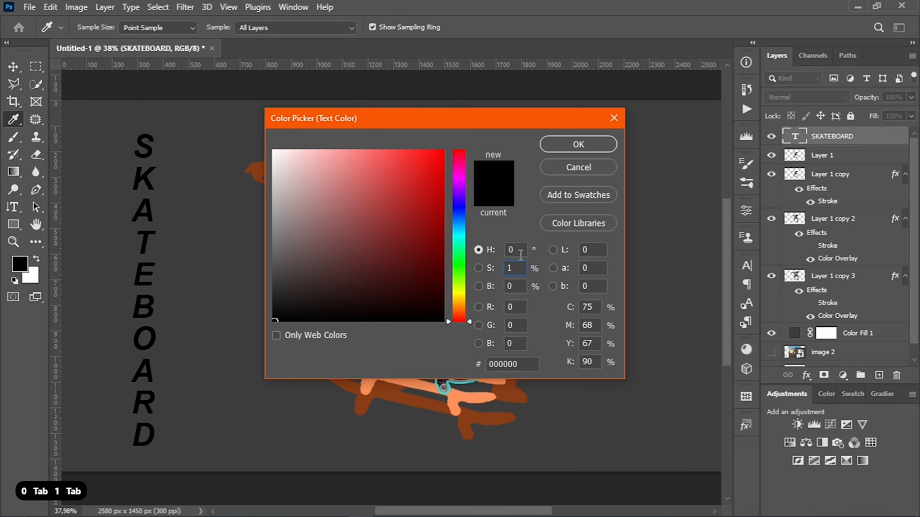
{"action": "type", "text": "24"}
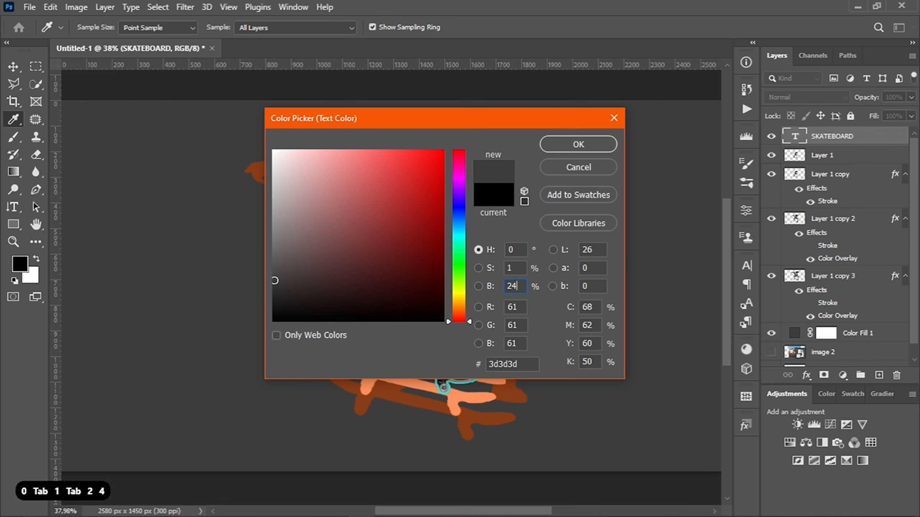
{"action": "left_click", "coordinate": [606, 143]}
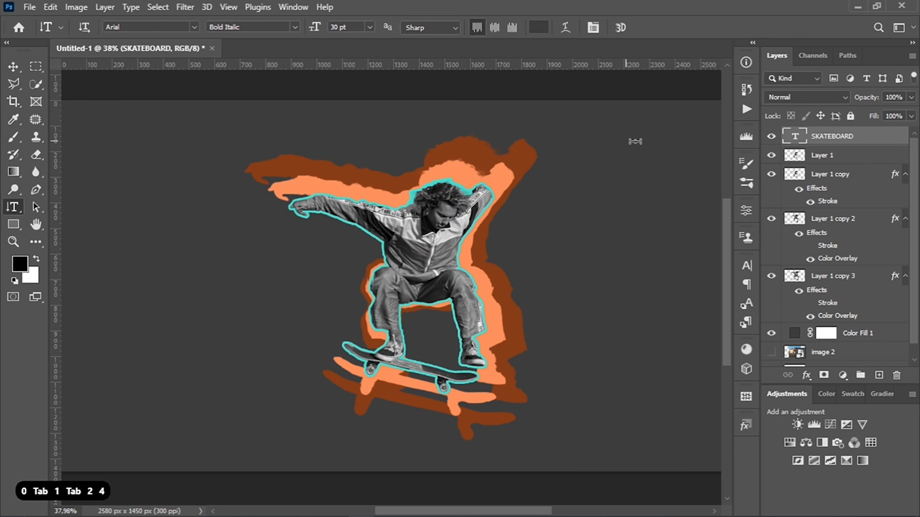
- Give the SKATEBOARD text layer an 8 px outside Stroke in white
{"action": "left_click", "coordinate": [108, 6]}
{"action": "mouse_move", "coordinate": [166, 144]}
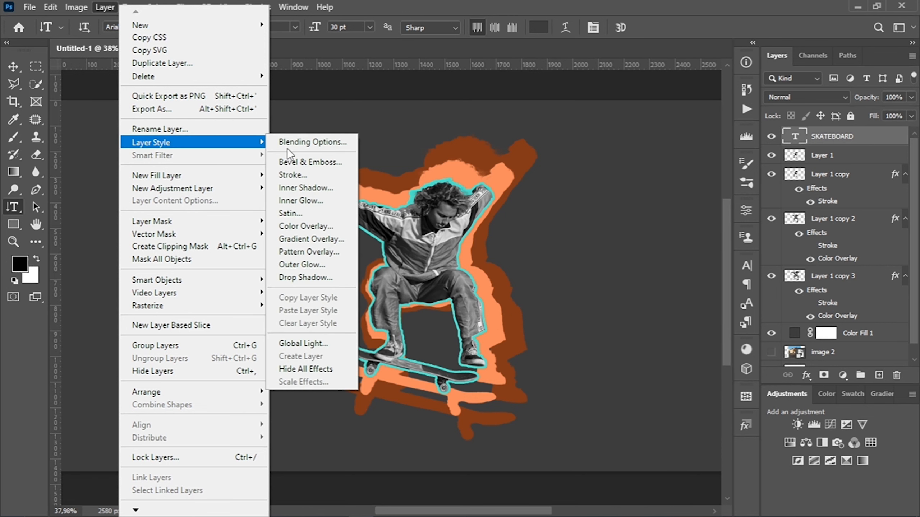
{"action": "left_click", "coordinate": [298, 144]}
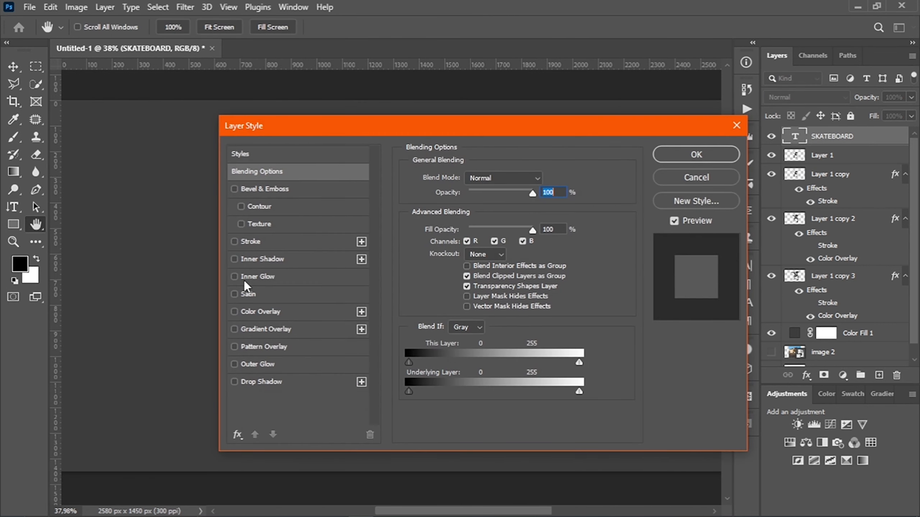
{"action": "left_click", "coordinate": [235, 242]}
{"action": "left_click", "coordinate": [266, 243]}
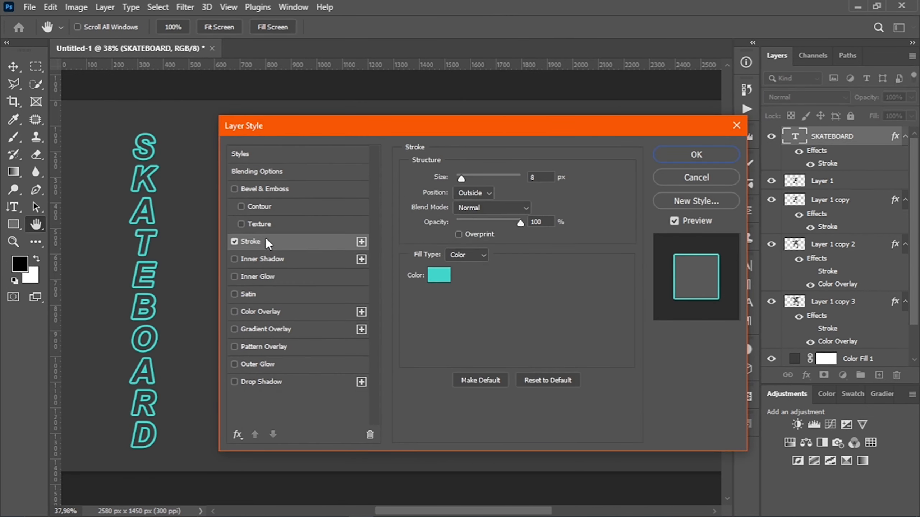
{"action": "left_click", "coordinate": [437, 274]}
{"action": "left_click_drag", "start_coordinate": [315, 167], "coordinate": [274, 151]}
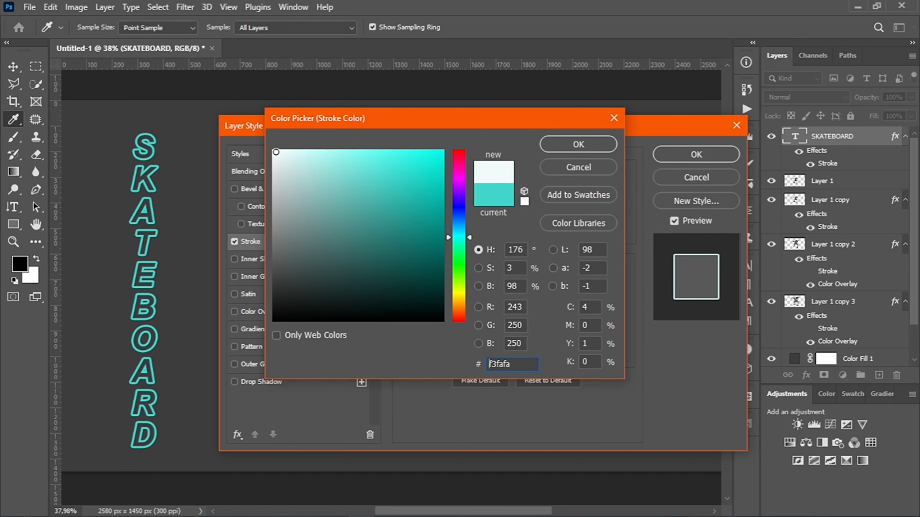
{"action": "left_click", "coordinate": [594, 145]}
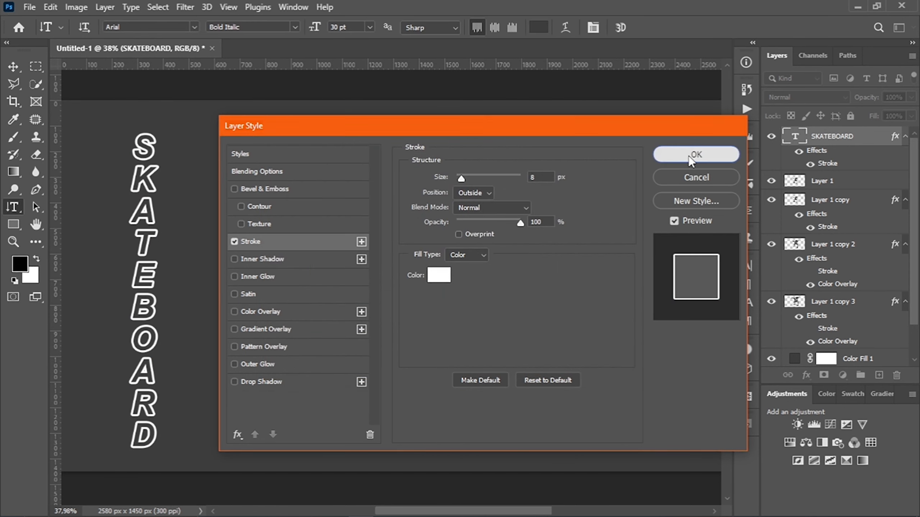
{"action": "left_click", "coordinate": [688, 155]}
- Move the SKATEBOARD text towards the canvas's left edge, to about X 183 px, Y 707 px, and set its layer opacity to 60 %
{"action": "key", "text": "ctrl+t"}
{"action": "left_click_drag", "start_coordinate": [150, 248], "coordinate": [114, 235]}
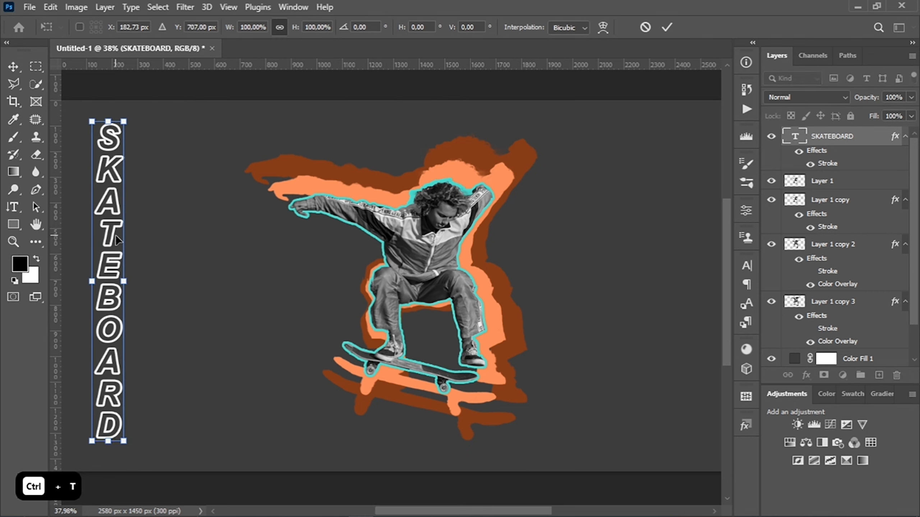
{"action": "left_click", "coordinate": [664, 29]}
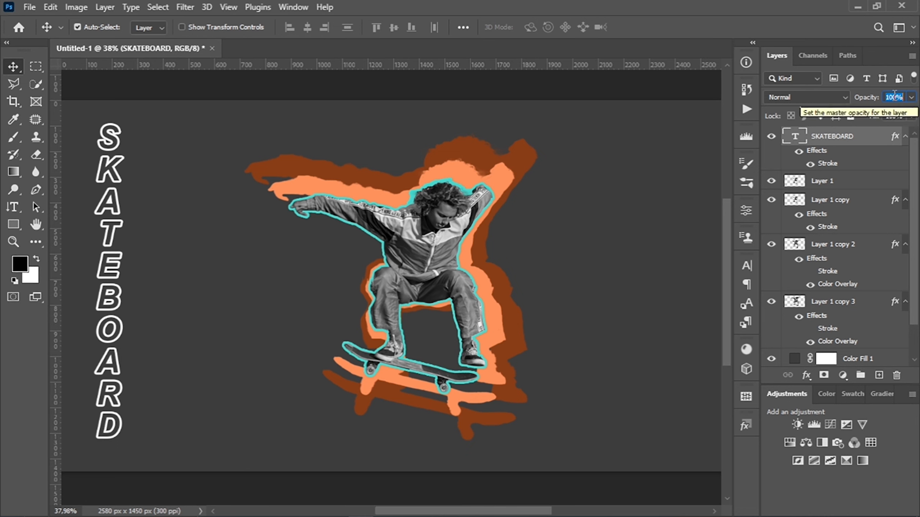
{"action": "type", "text": "60"}
{"action": "key", "text": "Return"}
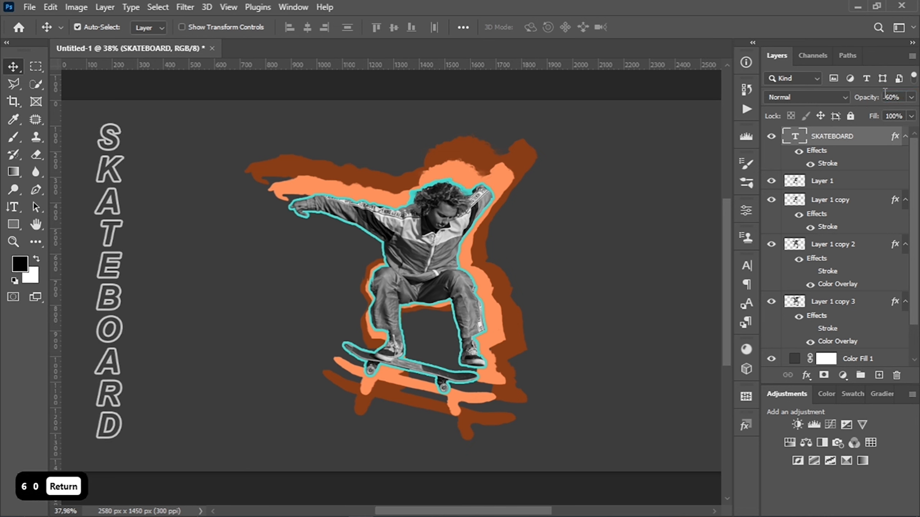
- Duplicate the SKATEBOARD text and place the copy level with it as a second column at about X 330 px
{"action": "key", "text": "ctrl+j"}
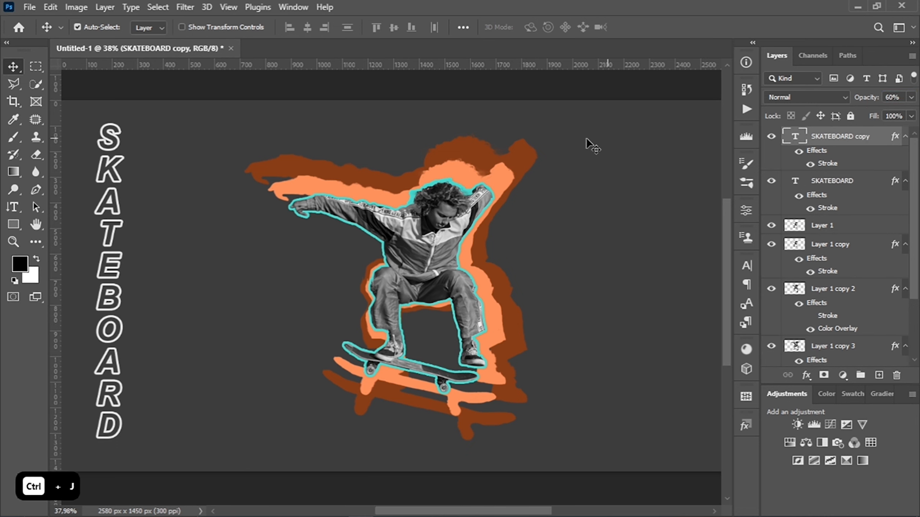
{"action": "key", "text": "ctrl+t"}
{"action": "left_click_drag", "start_coordinate": [104, 256], "coordinate": [145, 251]}
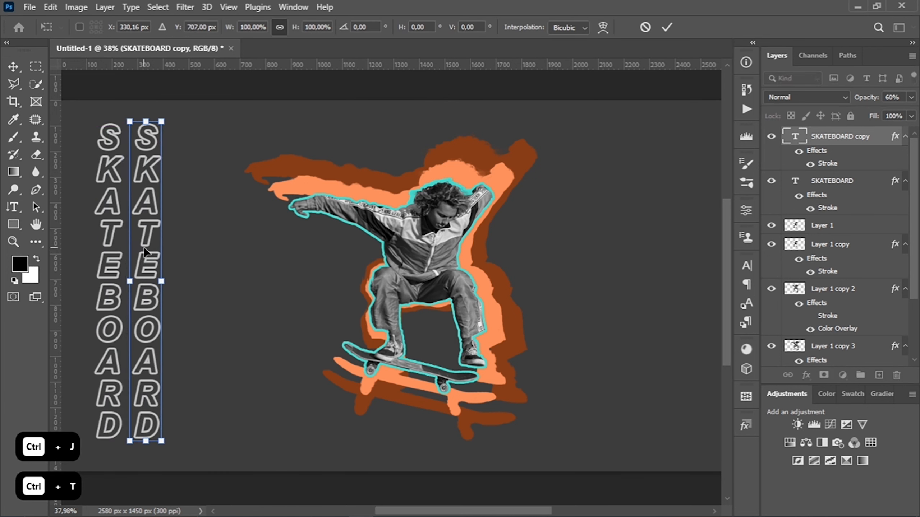
{"action": "key", "text": "ctrl+j"}
{"action": "left_click", "coordinate": [666, 28]}
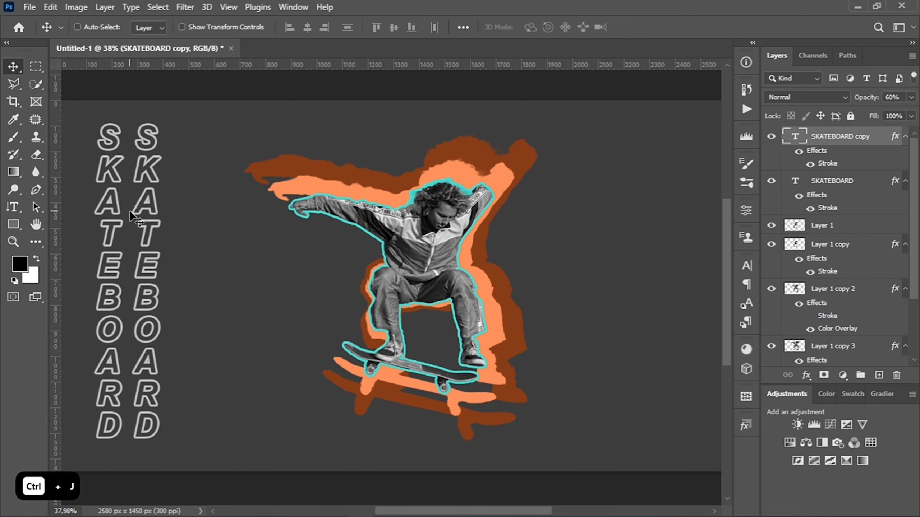
- Duplicate the second text column and place the copy to its right as a third column, with an equal 47 px gap
{"action": "key", "text": "ctrl+j"}
{"action": "key", "text": "ctrl+t"}
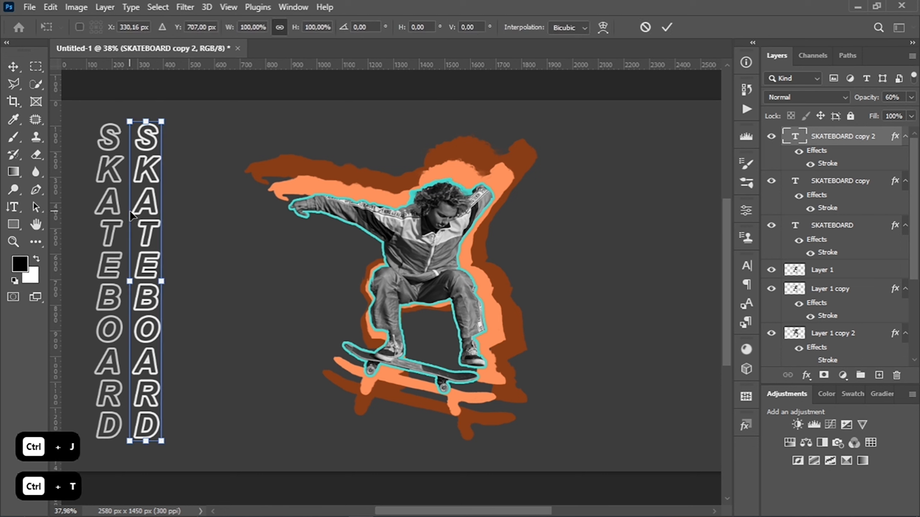
{"action": "left_click_drag", "start_coordinate": [143, 266], "coordinate": [181, 269]}
{"action": "left_click", "coordinate": [668, 27]}
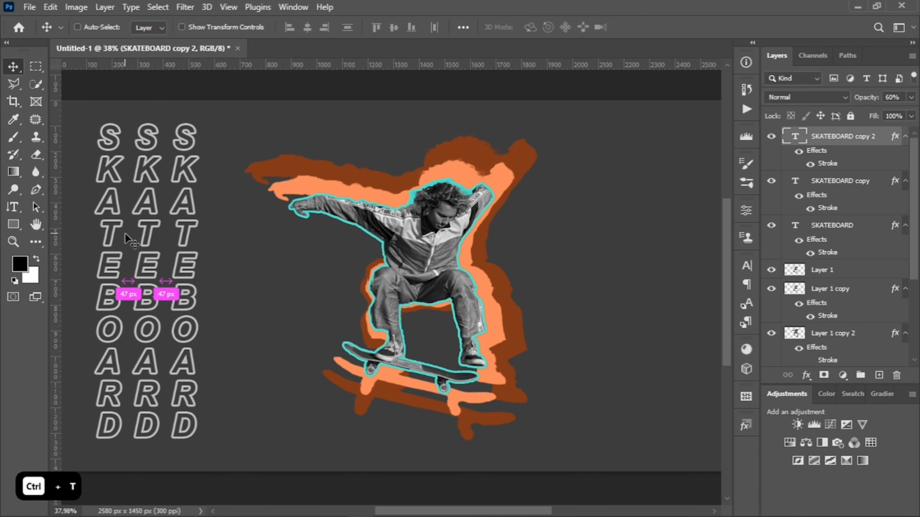
- Duplicate the third text column and place the copy as a fourth column at about X 595 px, Y 689 px
{"action": "key", "text": "ctrl+j"}
{"action": "key", "text": "ctrl+t"}
{"action": "left_click_drag", "start_coordinate": [183, 263], "coordinate": [213, 256]}
{"action": "left_click", "coordinate": [666, 27]}
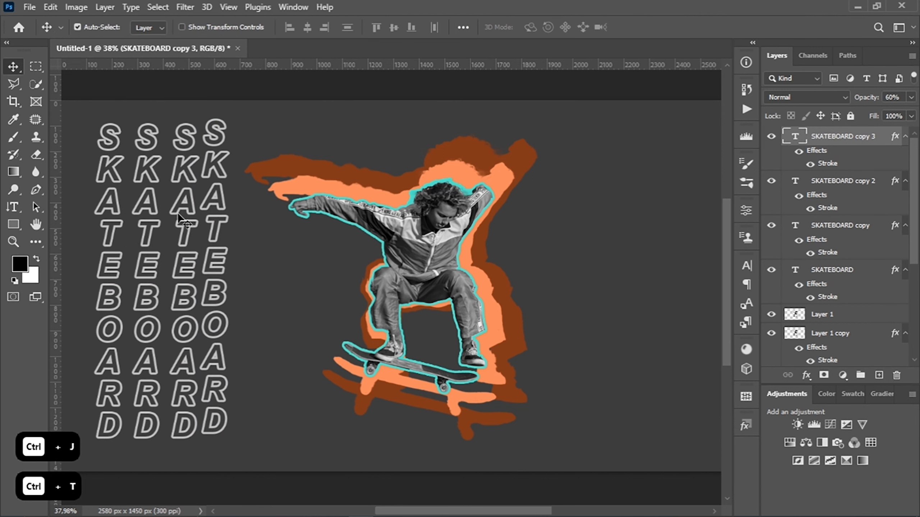
- Duplicate the fourth text column and place the copy slightly lower as a fifth column, overlapping the brown silhouette's hand
{"action": "key", "text": "ctrl+j"}
{"action": "key", "text": "ctrl+t"}
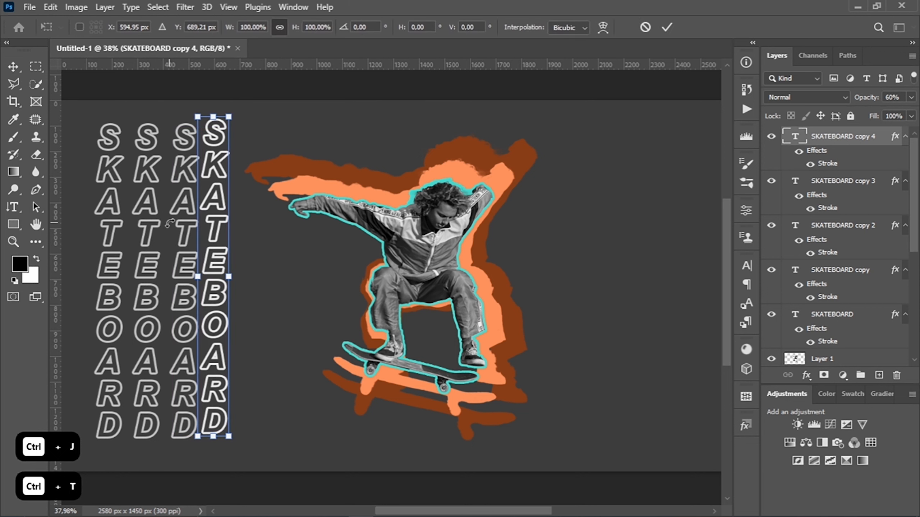
{"action": "left_click_drag", "start_coordinate": [214, 257], "coordinate": [245, 264]}
{"action": "left_click", "coordinate": [667, 28]}
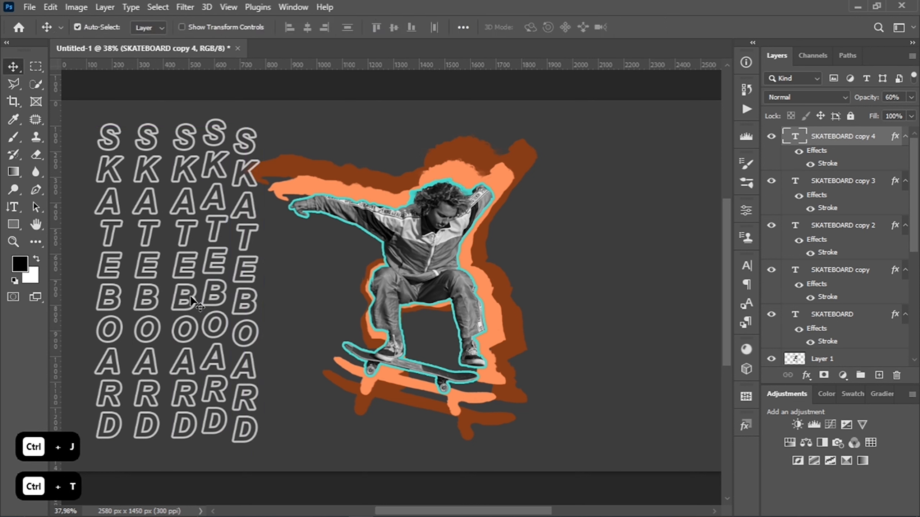
- Set the second text column (SKATEBOARD copy) to font size 28 pt and layer opacity 40 %
{"action": "left_click", "coordinate": [795, 276]}
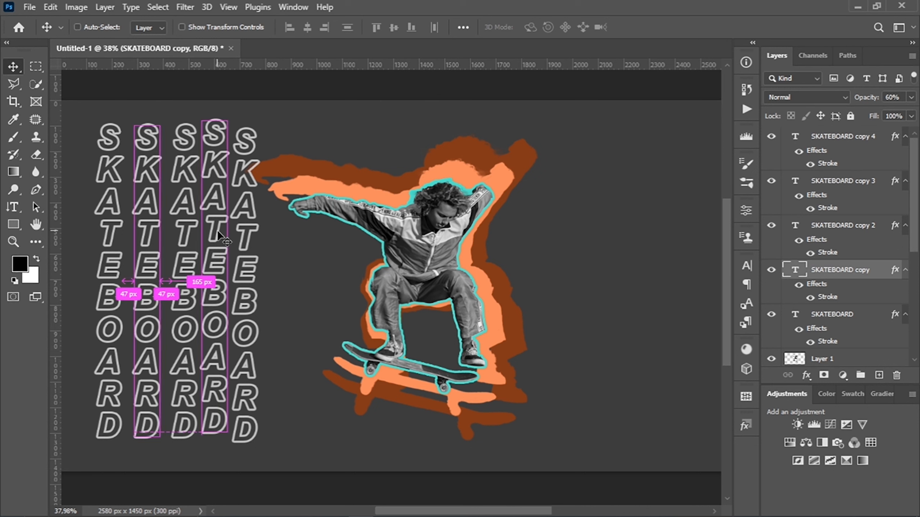
{"action": "key", "text": "t"}
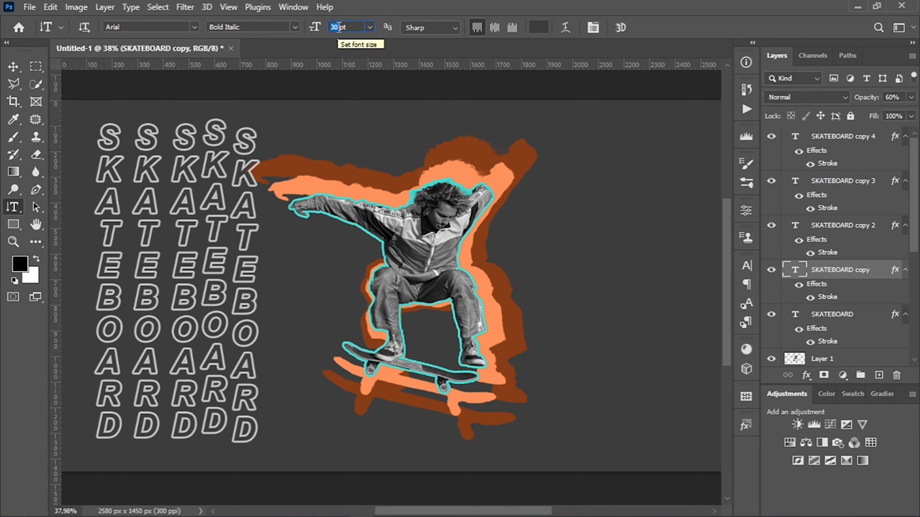
{"action": "type", "text": "28"}
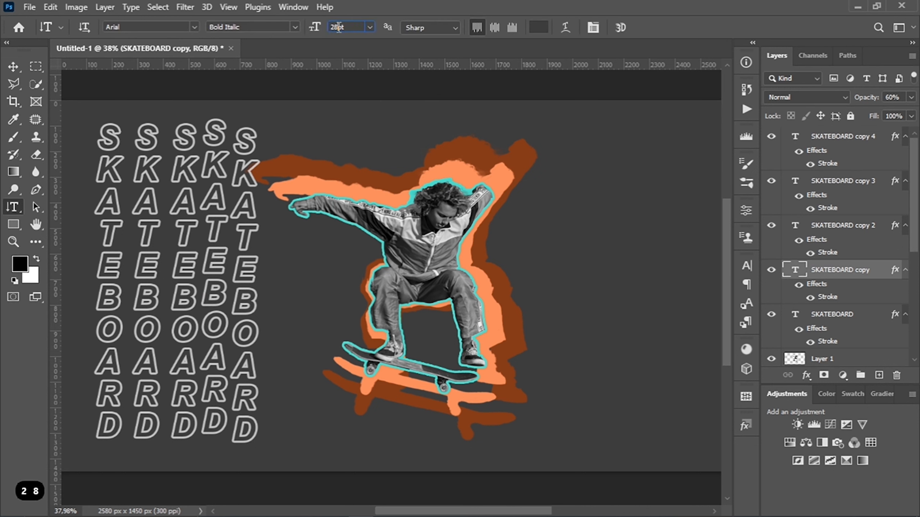
{"action": "key", "text": "Return"}
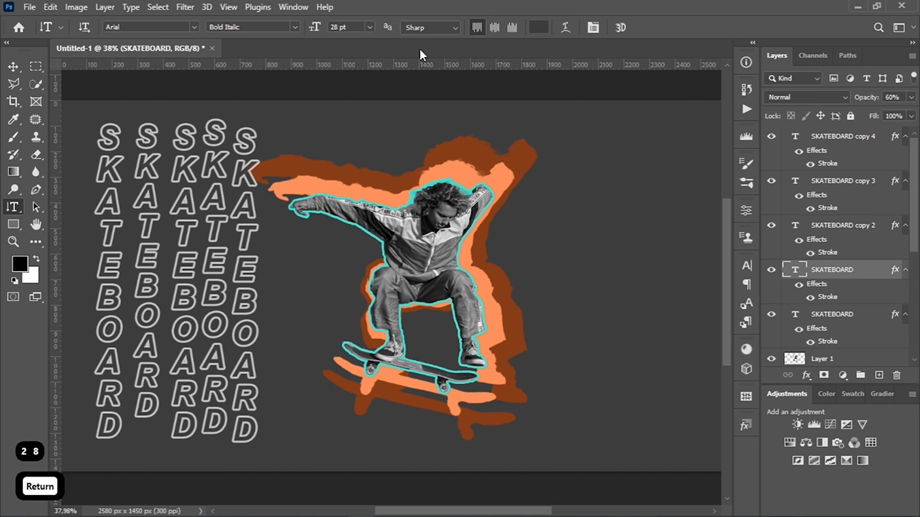
{"action": "double_click", "coordinate": [891, 95]}
{"action": "type", "text": "40"}
{"action": "key", "text": "Return"}
{"action": "key", "text": "v"}
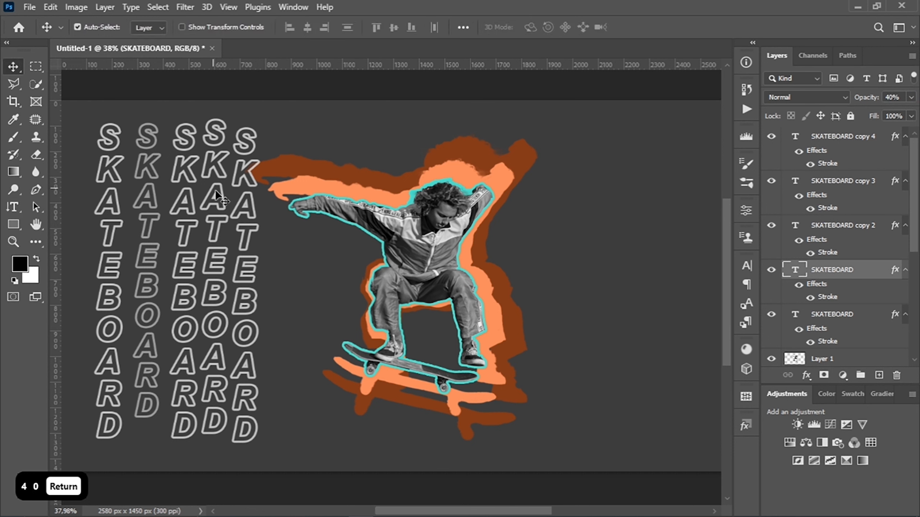
- Reduce the font size of the third text column (SKATEBOARD copy 2) to 24 pt
{"action": "left_click", "coordinate": [822, 225]}
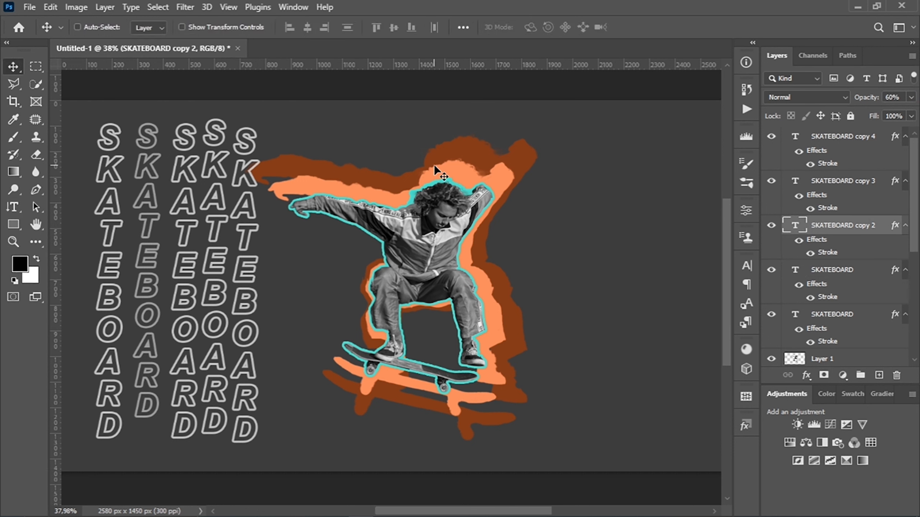
{"action": "key", "text": "ctrl+t"}
{"action": "left_click", "coordinate": [13, 207]}
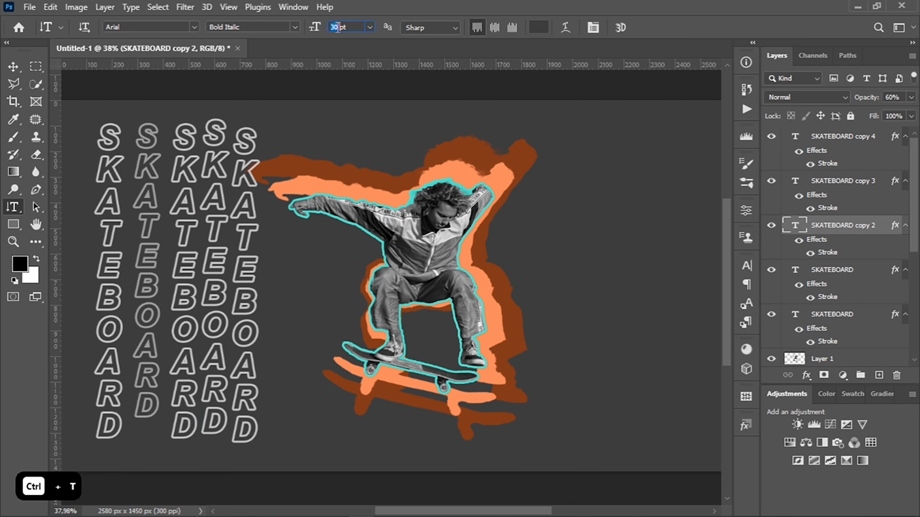
{"action": "type", "text": "24"}
{"action": "key", "text": "Return"}
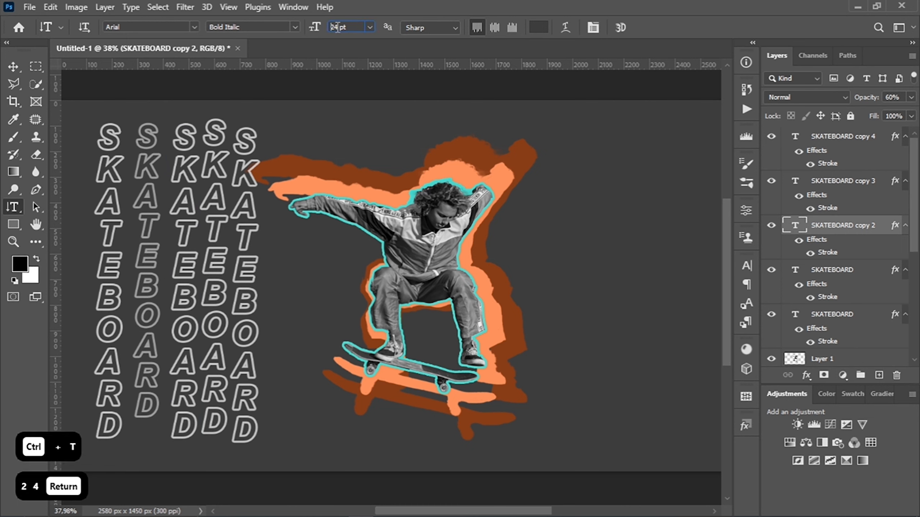
- Set the third text column's layer opacity to 30 %
{"action": "left_click", "coordinate": [892, 97]}
{"action": "type", "text": "20"}
{"action": "key", "text": "BackSpace"}
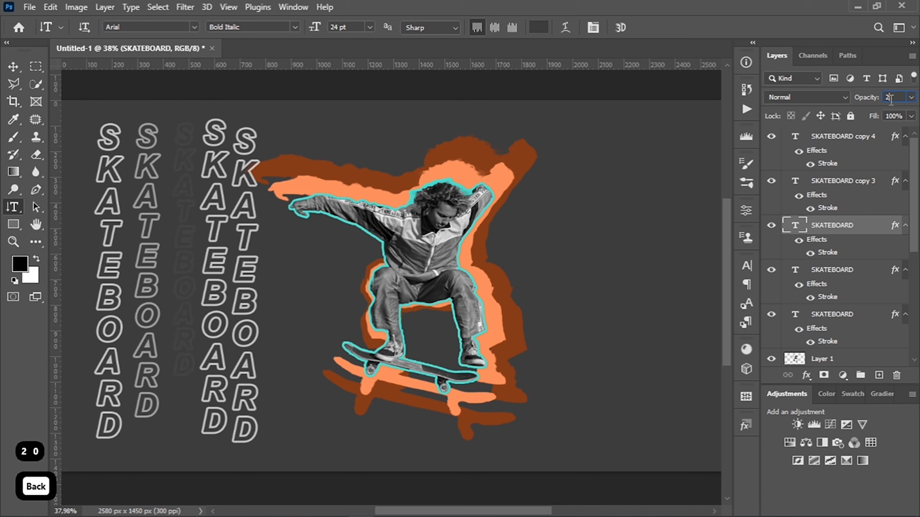
{"action": "key", "text": "BackSpace"}
{"action": "type", "text": "6"}
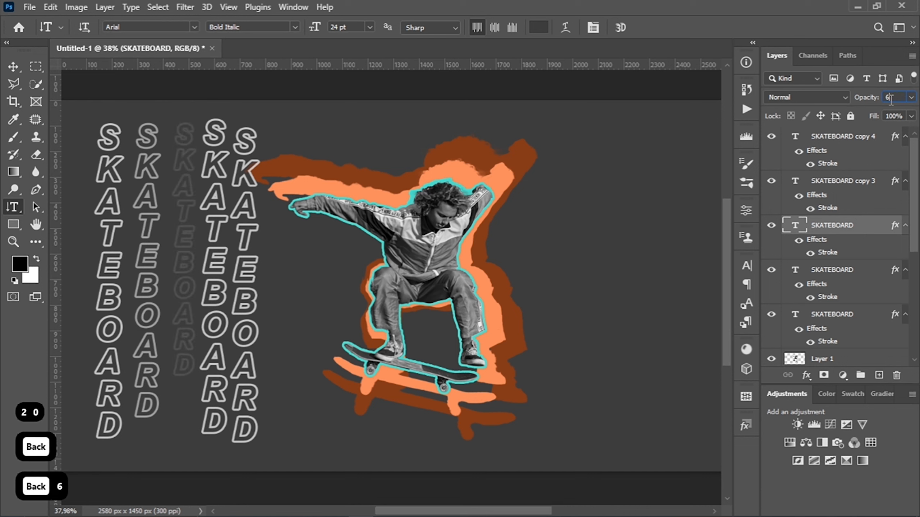
{"action": "key", "text": "BackSpace"}
{"action": "type", "text": "30"}
{"action": "key", "text": "Return"}
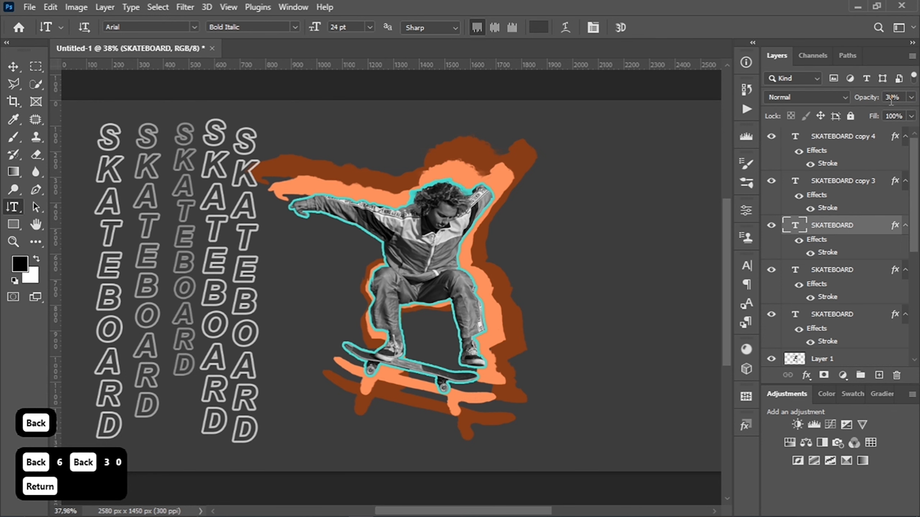
- Set the fourth text column (SKATEBOARD copy 3) to font size 18 pt and layer opacity 20 %
{"action": "left_click", "coordinate": [828, 186]}
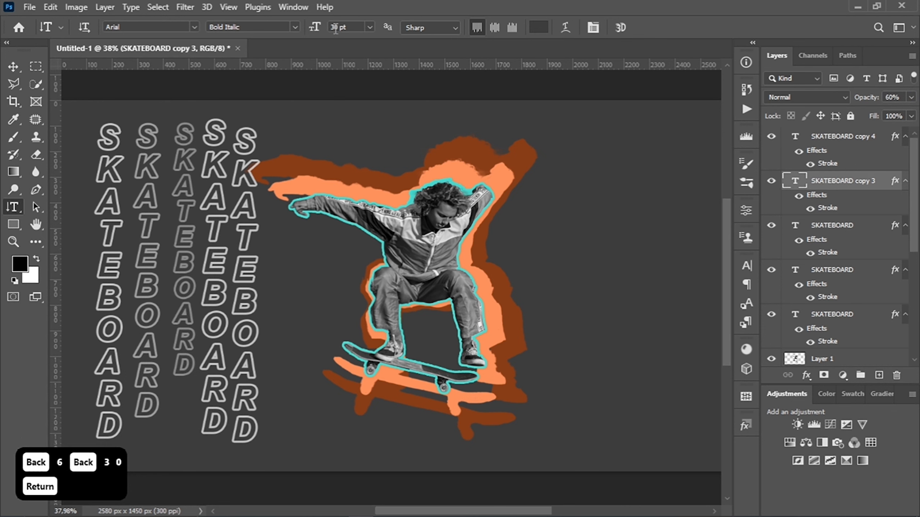
{"action": "type", "text": "18"}
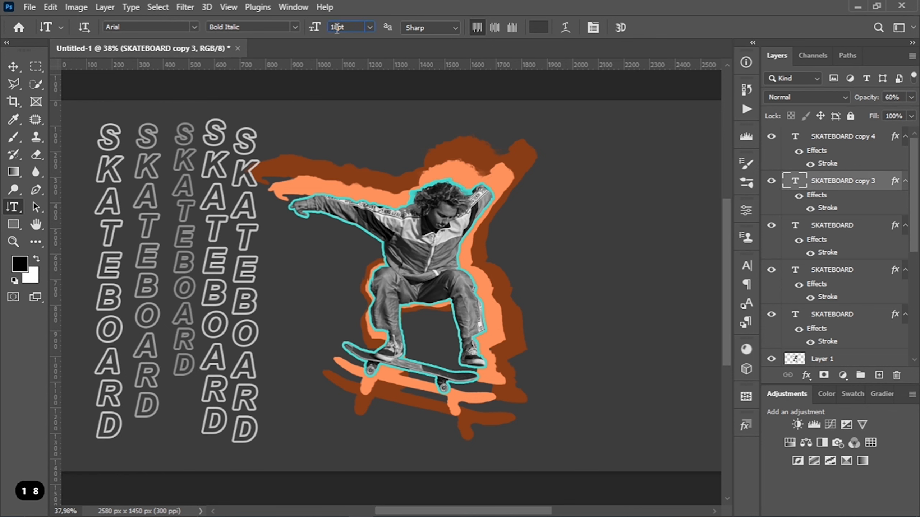
{"action": "key", "text": "Return"}
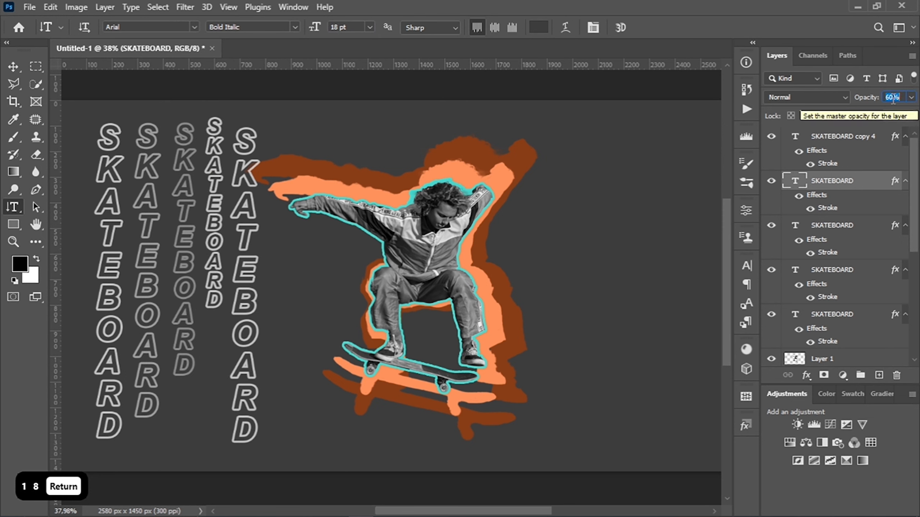
{"action": "type", "text": "20"}
{"action": "key", "text": "Return"}
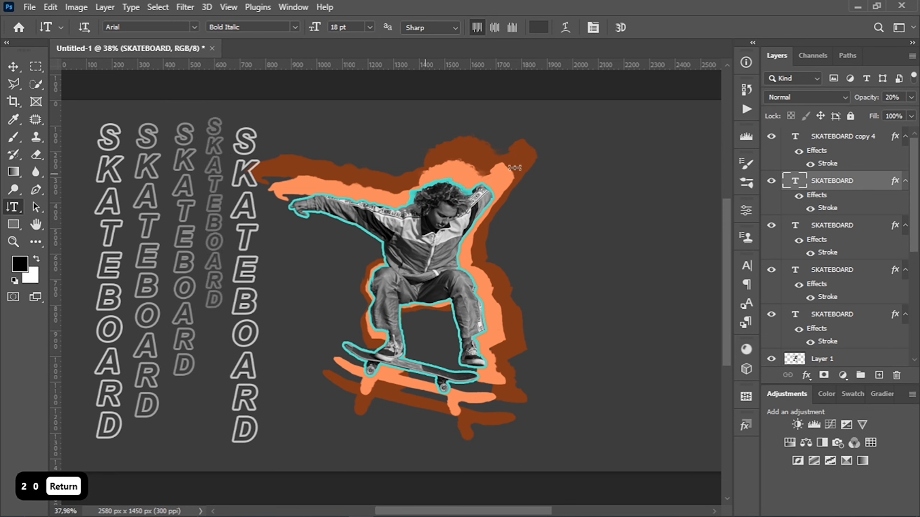
- Set the fifth text column (SKATEBOARD copy 4) to font size 14 pt and layer opacity 10 %
{"action": "left_click", "coordinate": [857, 137]}
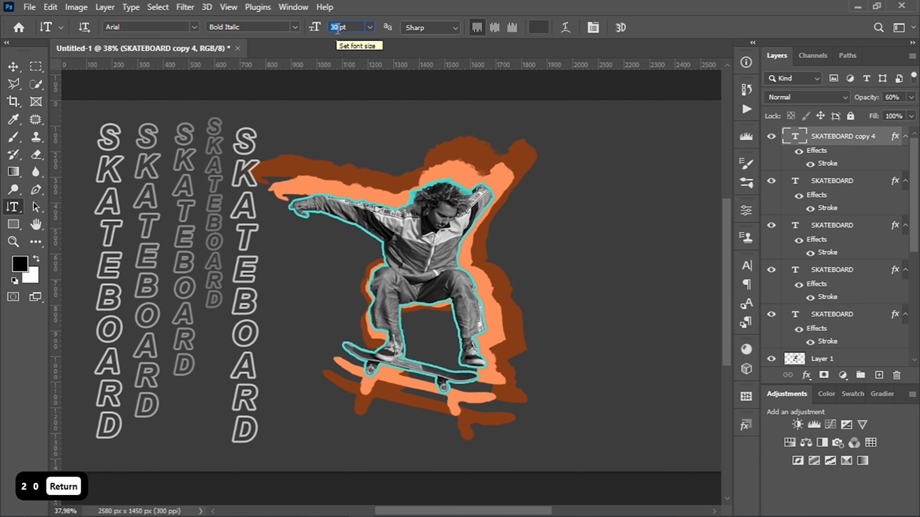
{"action": "type", "text": "14"}
{"action": "key", "text": "Return"}
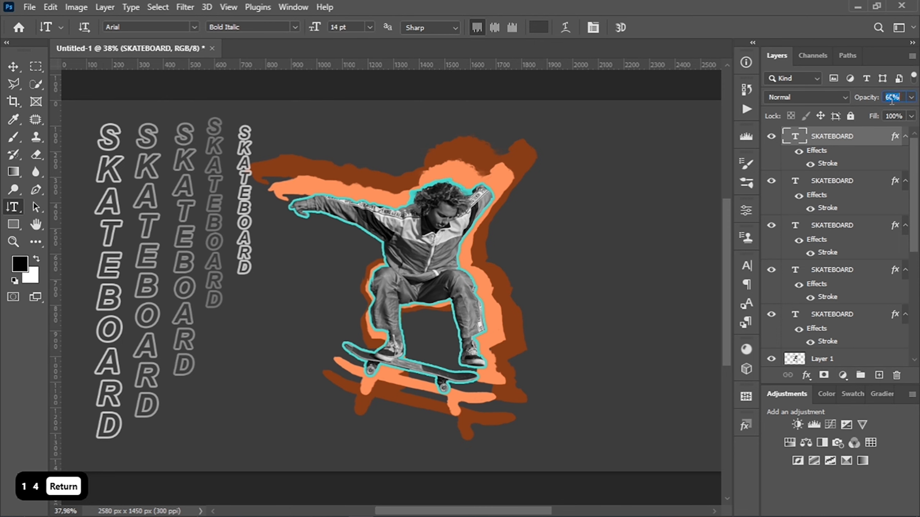
{"action": "type", "text": "10"}
{"action": "key", "text": "Return"}
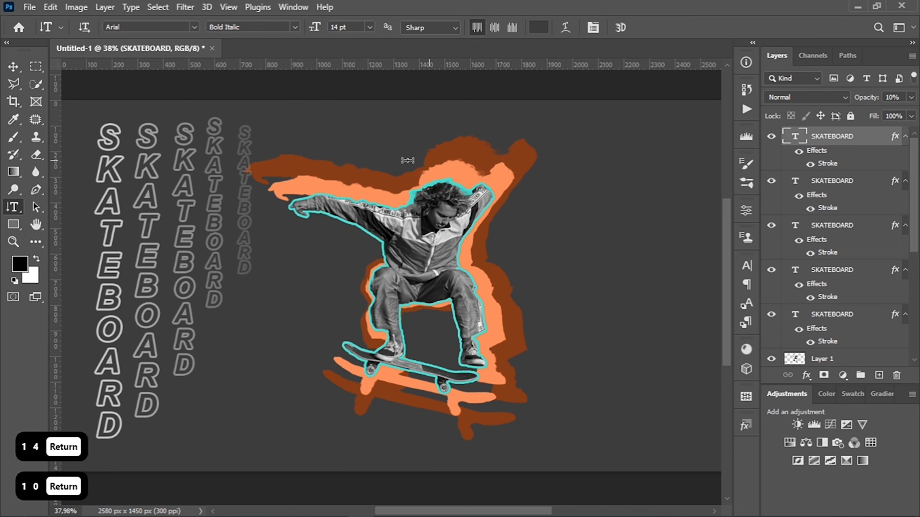
- Move the fifth text column down and slightly left so its lower end roughly aligns with the first column's
{"action": "left_click", "coordinate": [17, 72]}
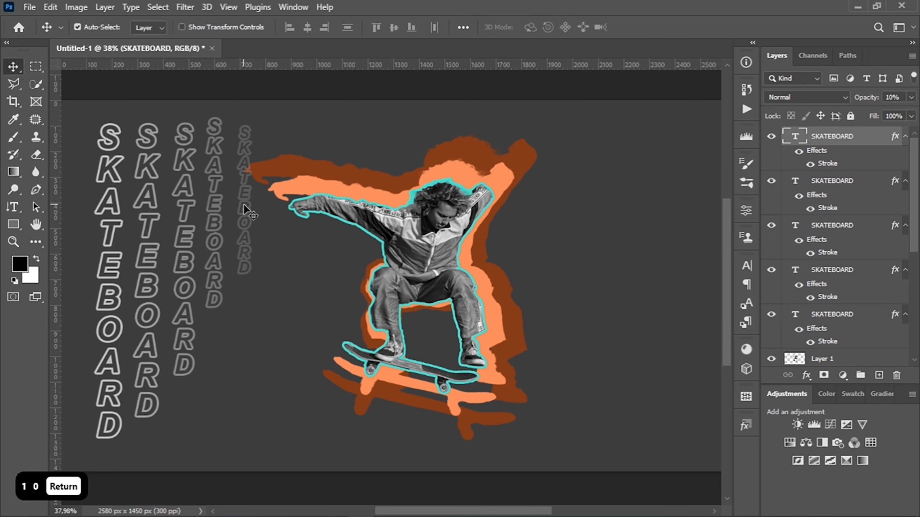
{"action": "key", "text": "ctrl+t"}
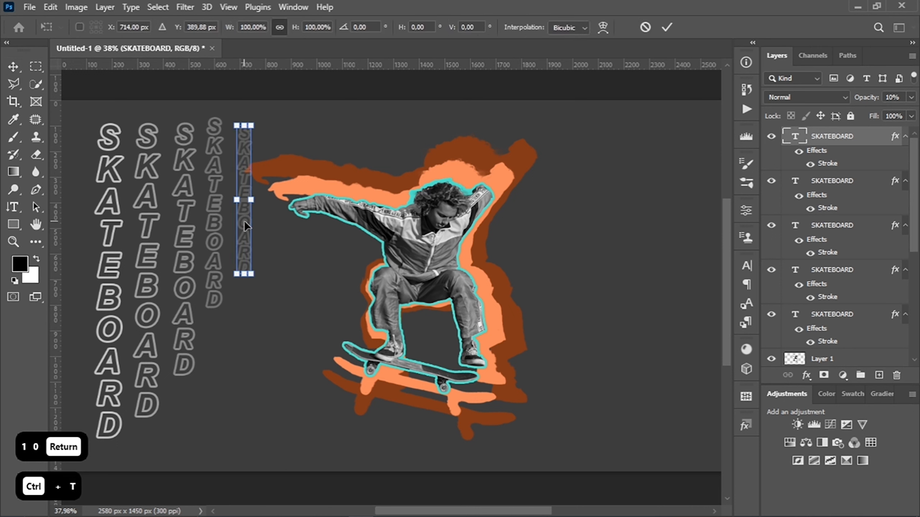
{"action": "left_click_drag", "start_coordinate": [246, 225], "coordinate": [238, 393]}
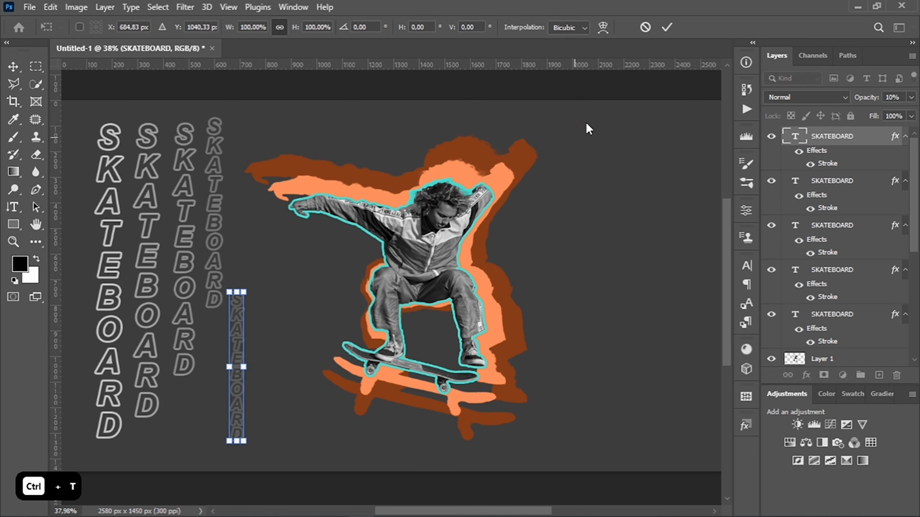
{"action": "left_click", "coordinate": [666, 27]}
{"action": "scroll", "coordinate": [464, 215], "scroll_direction": "down", "scroll_amount": 1}
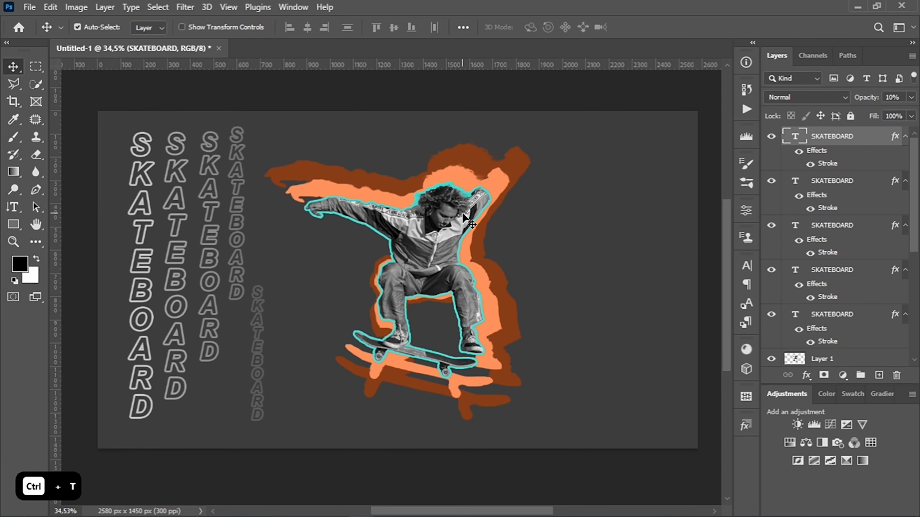
- Add a Curves adjustment clipped to the skateboarder (Layer 1), raising the midtone from input 126 to output 141, and compare before and after
{"action": "left_click", "coordinate": [464, 214]}
{"action": "left_click", "coordinate": [843, 375]}
{"action": "left_click", "coordinate": [851, 204]}
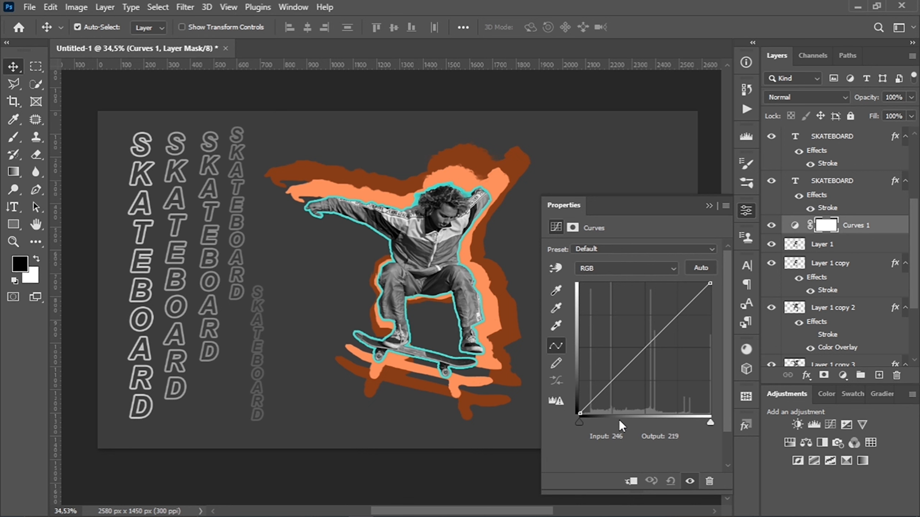
{"action": "left_click", "coordinate": [631, 481]}
{"action": "left_click_drag", "start_coordinate": [646, 348], "coordinate": [645, 341]}
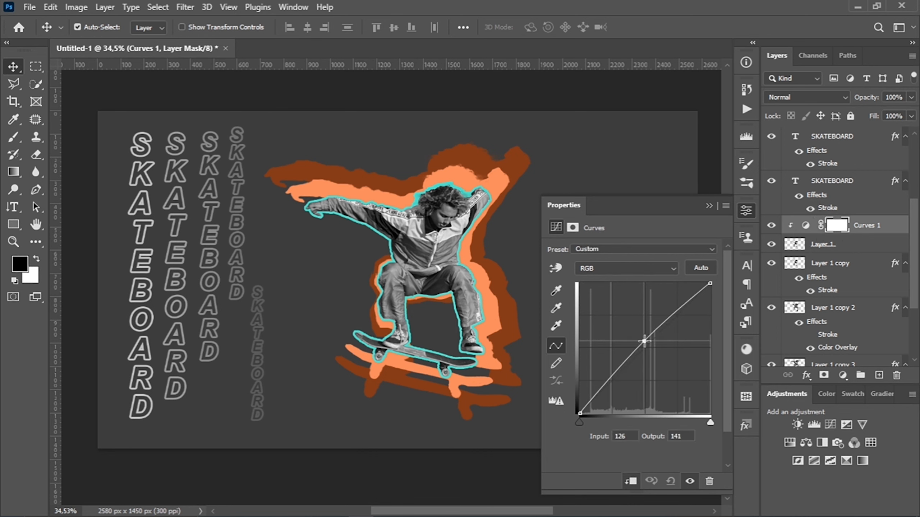
{"action": "left_click", "coordinate": [745, 210]}
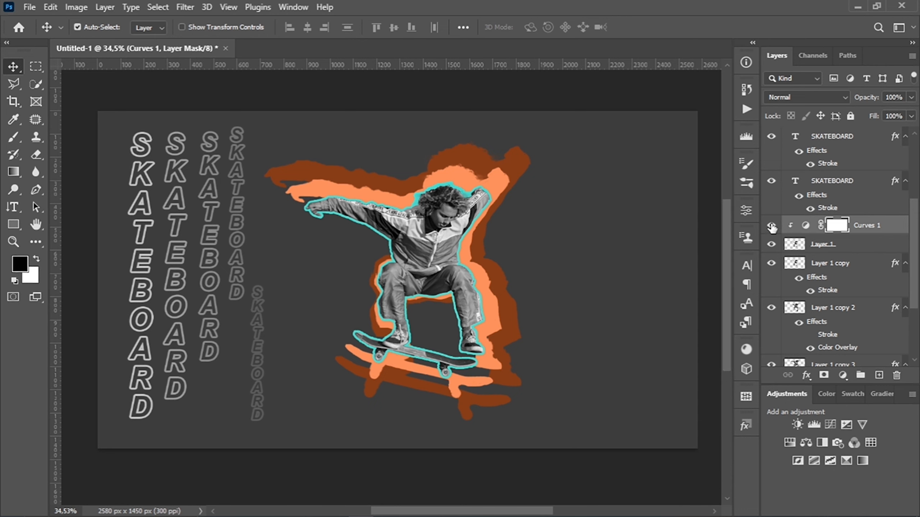
{"action": "left_click", "coordinate": [772, 226]}
{"action": "left_click", "coordinate": [772, 226]}
- With Color Fill 1 as the active layer, draw an angular polygonal selection over the canvas's lower-right corner, beside the skateboarder
{"action": "scroll", "coordinate": [846, 274], "scroll_direction": "down", "scroll_amount": 5}
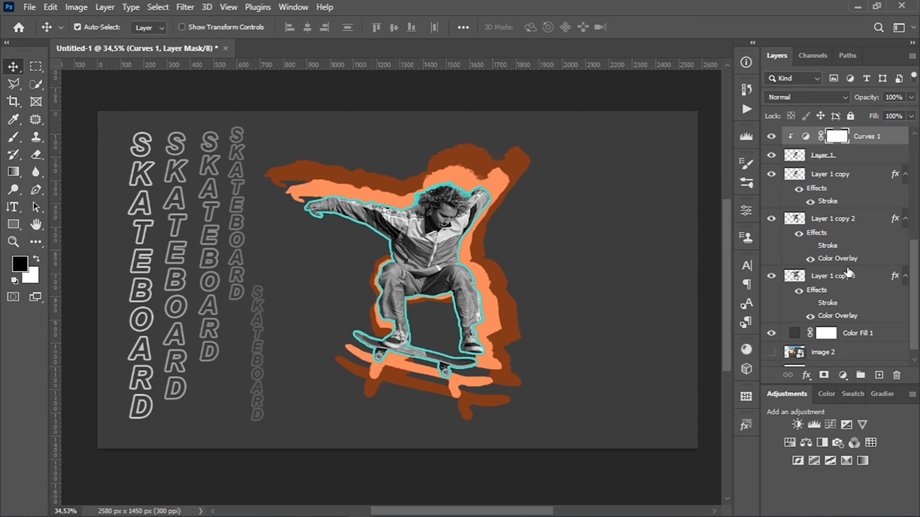
{"action": "left_click", "coordinate": [794, 319]}
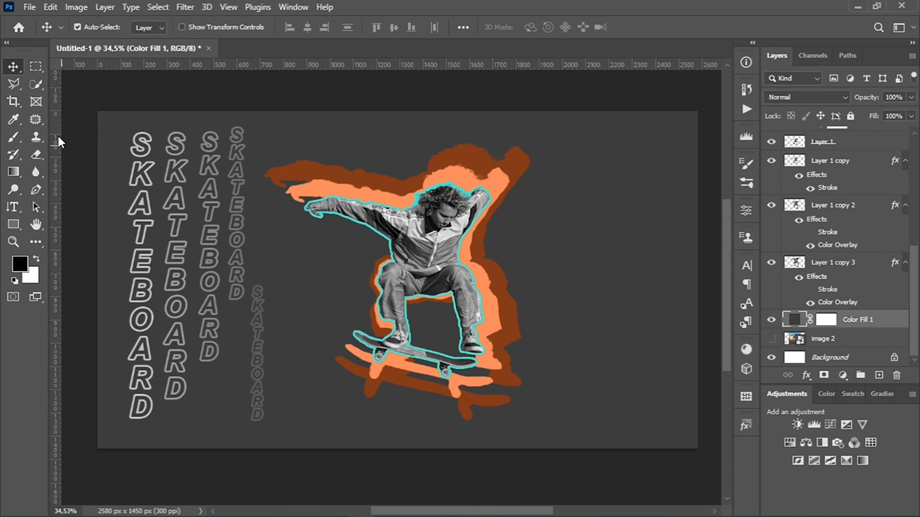
{"action": "left_click", "coordinate": [13, 85]}
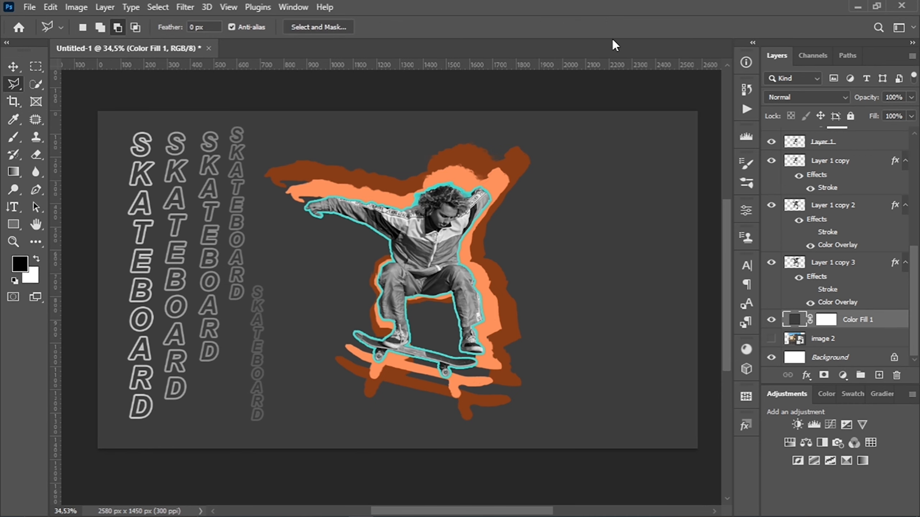
{"action": "left_click", "coordinate": [699, 224]}
{"action": "left_click", "coordinate": [571, 243]}
{"action": "left_click", "coordinate": [557, 368]}
{"action": "left_click", "coordinate": [467, 438]}
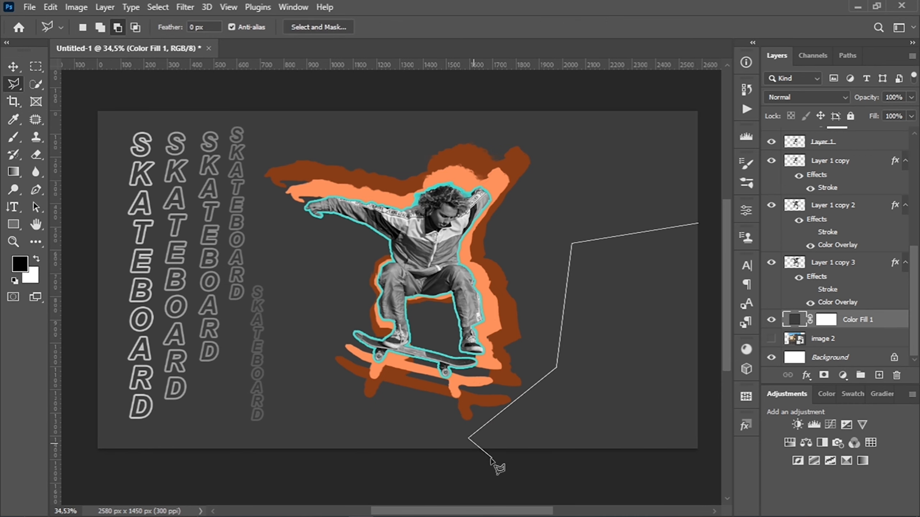
{"action": "left_click", "coordinate": [463, 477]}
{"action": "left_click", "coordinate": [569, 483]}
{"action": "left_click", "coordinate": [721, 473]}
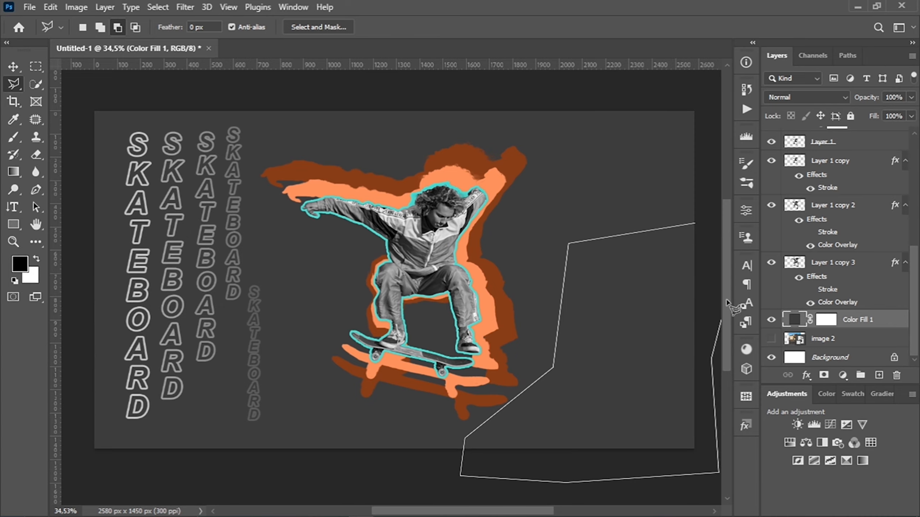
{"action": "left_click", "coordinate": [682, 222]}
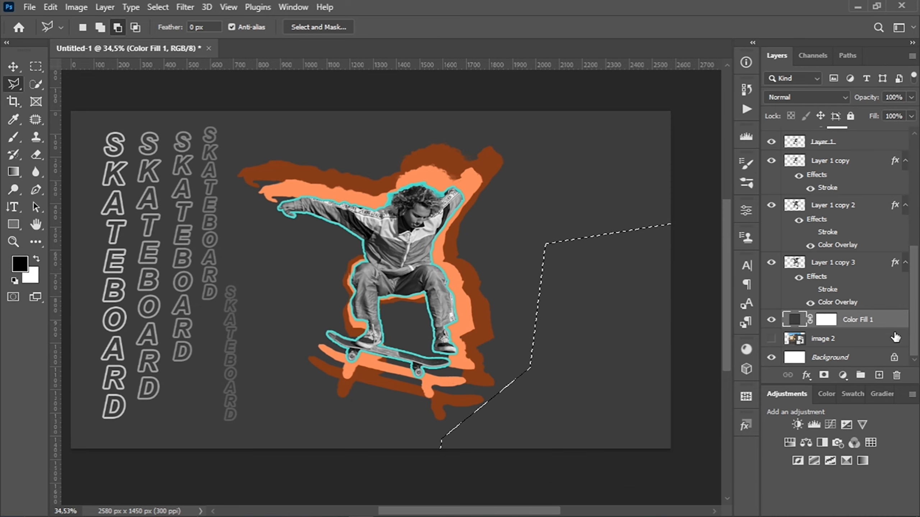
- Fill the lower-right polygon selection with a teal Solid Color layer of H 176, S 94, B 54
{"action": "left_click", "coordinate": [843, 375]}
{"action": "left_click", "coordinate": [855, 143]}
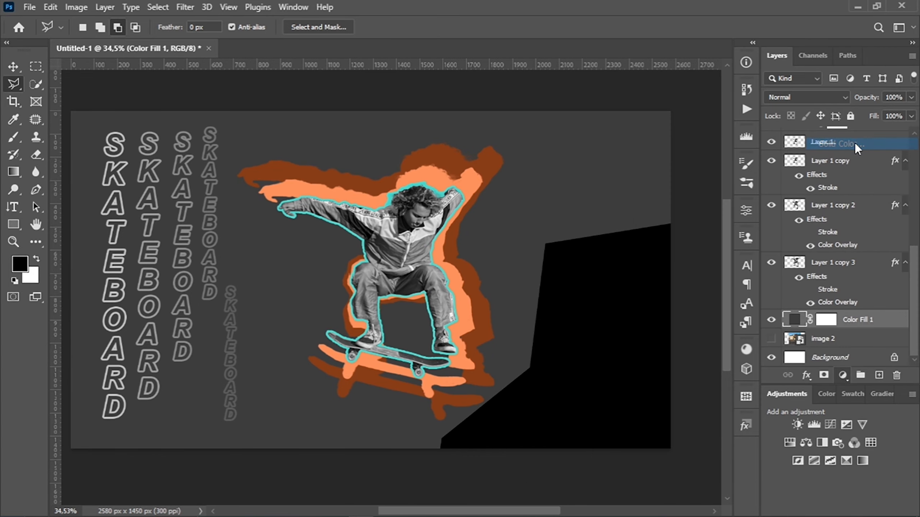
{"action": "left_click", "coordinate": [519, 250]}
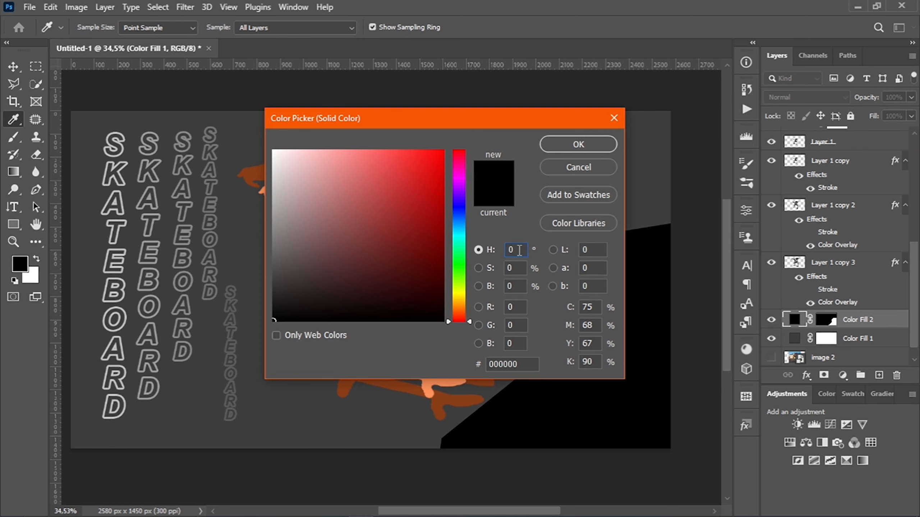
{"action": "key", "text": "BackSpace"}
{"action": "type", "text": "176"}
{"action": "key", "text": "Tab"}
{"action": "type", "text": "94"}
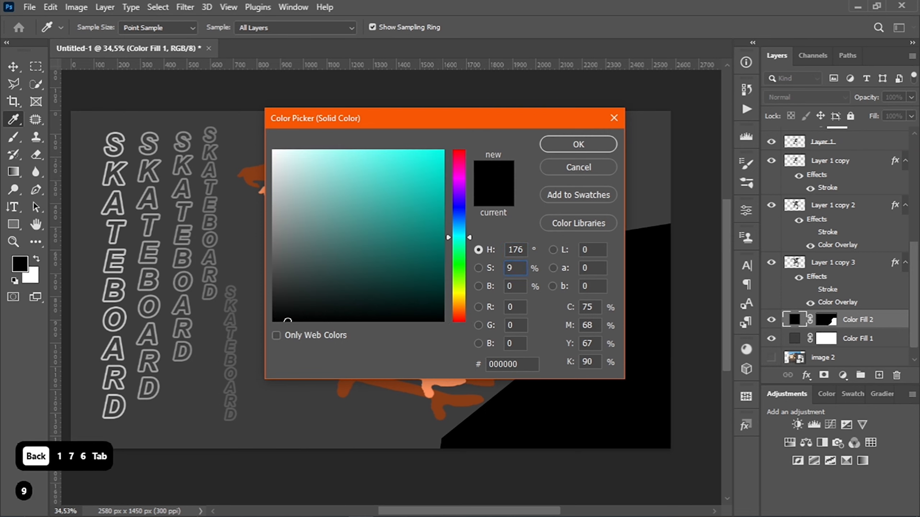
{"action": "key", "text": "Tab"}
{"action": "type", "text": "54"}
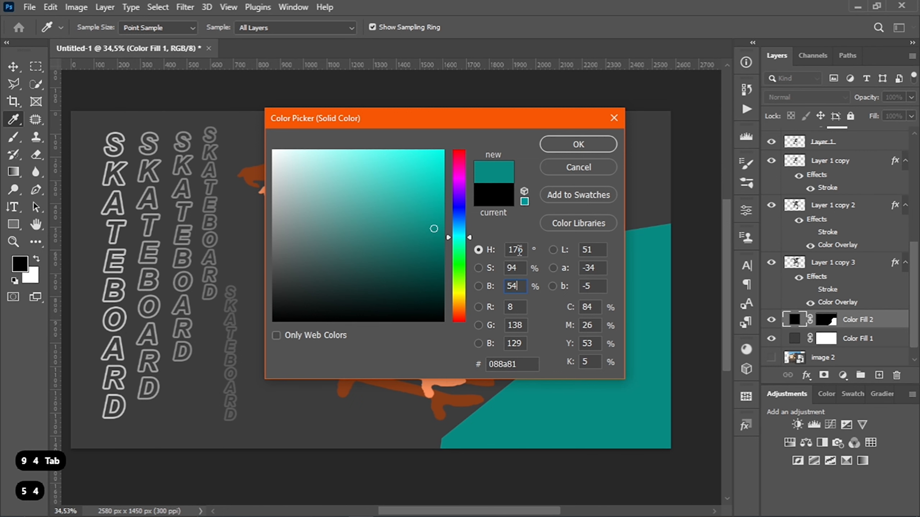
{"action": "key", "text": "Return"}
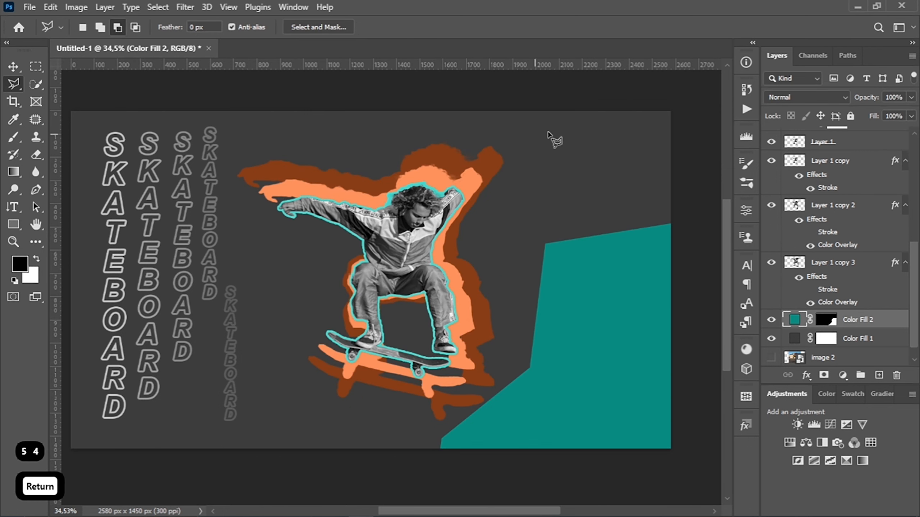
- Draw a polygonal selection over the canvas's upper-right corner, overlapping the upper part of the teal shape
{"action": "left_click", "coordinate": [504, 113]}
{"action": "left_click", "coordinate": [473, 236]}
{"action": "left_click", "coordinate": [566, 285]}
{"action": "left_click", "coordinate": [705, 213]}
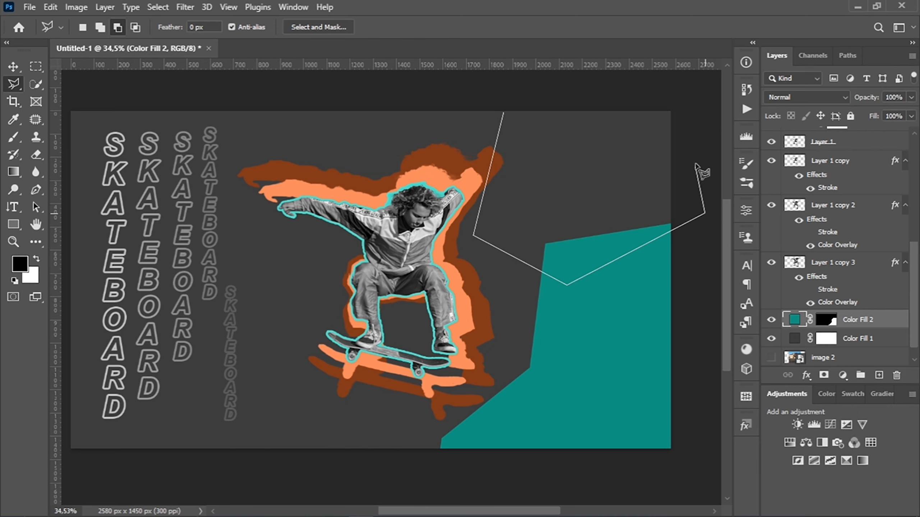
{"action": "left_click", "coordinate": [680, 81]}
{"action": "left_click", "coordinate": [502, 93]}
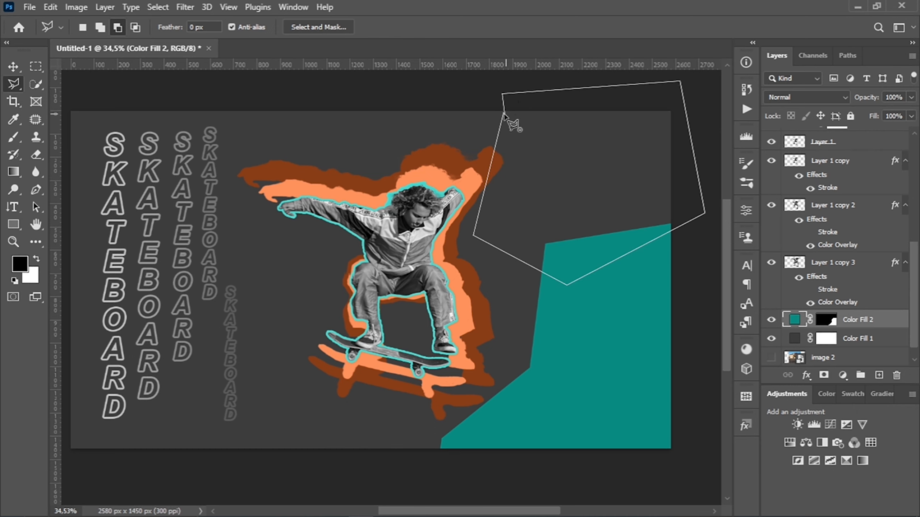
{"action": "left_click", "coordinate": [505, 115]}
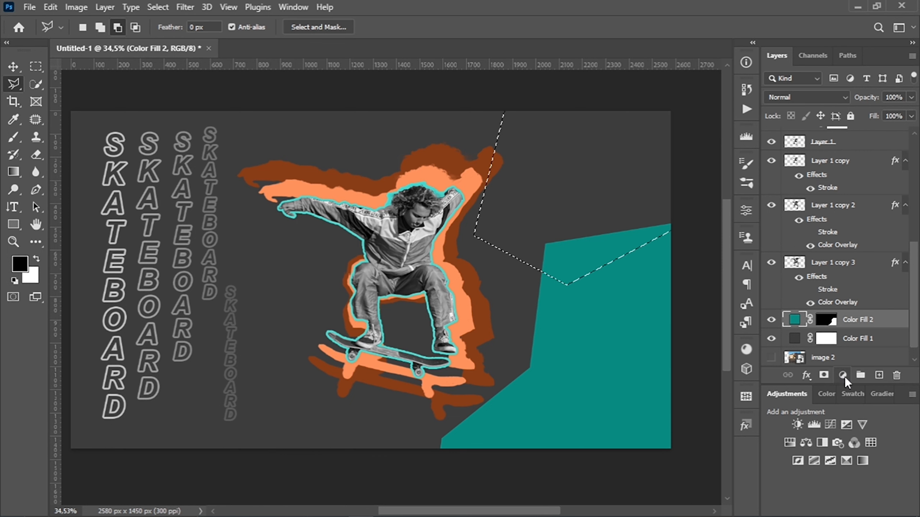
- Fill the upper-right polygon selection with an orange Solid Color layer of H 20, S 74, B 84
{"action": "left_click", "coordinate": [845, 377]}
{"action": "left_click", "coordinate": [827, 141]}
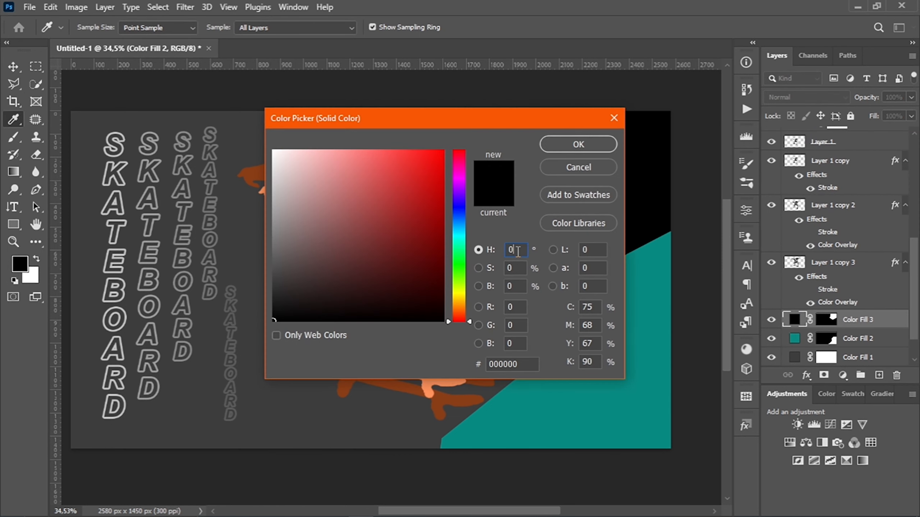
{"action": "key", "text": "BackSpace"}
{"action": "type", "text": "20"}
{"action": "key", "text": "Tab"}
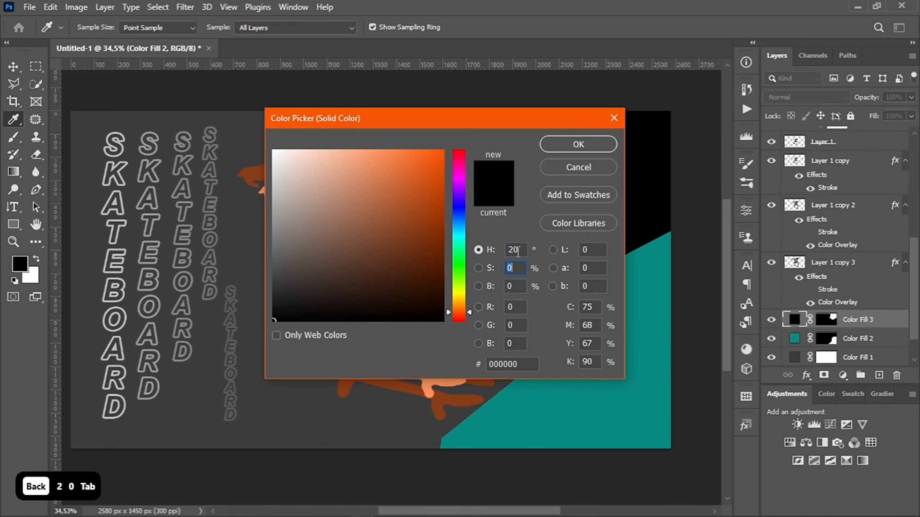
{"action": "type", "text": "74"}
{"action": "key", "text": "Tab"}
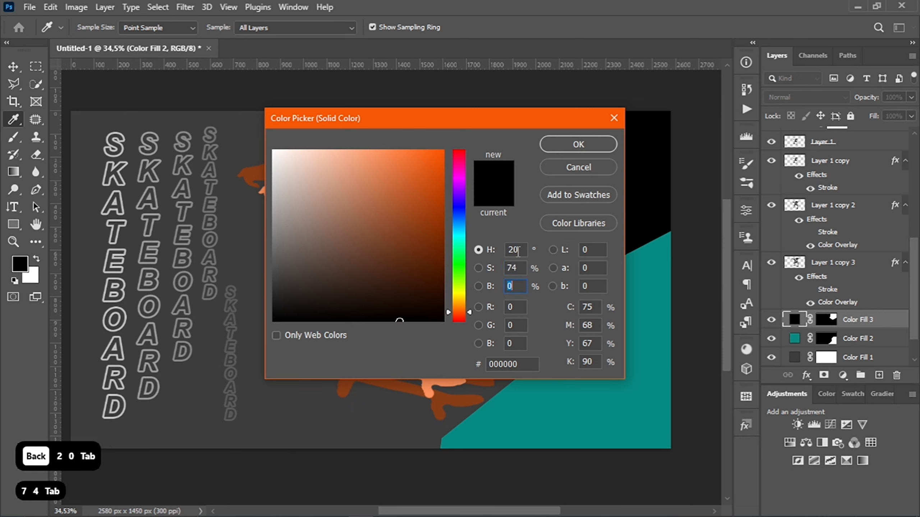
{"action": "type", "text": "84"}
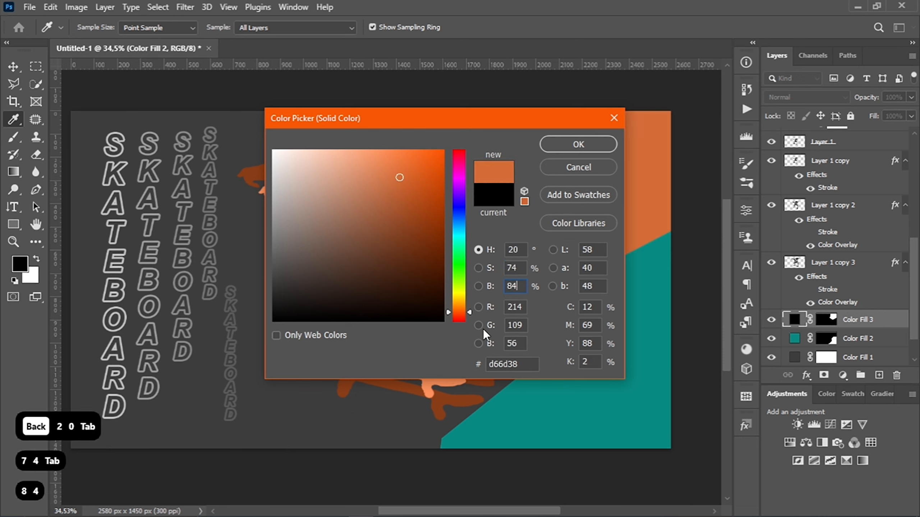
{"action": "left_click", "coordinate": [528, 364]}
{"action": "left_click", "coordinate": [588, 147]}
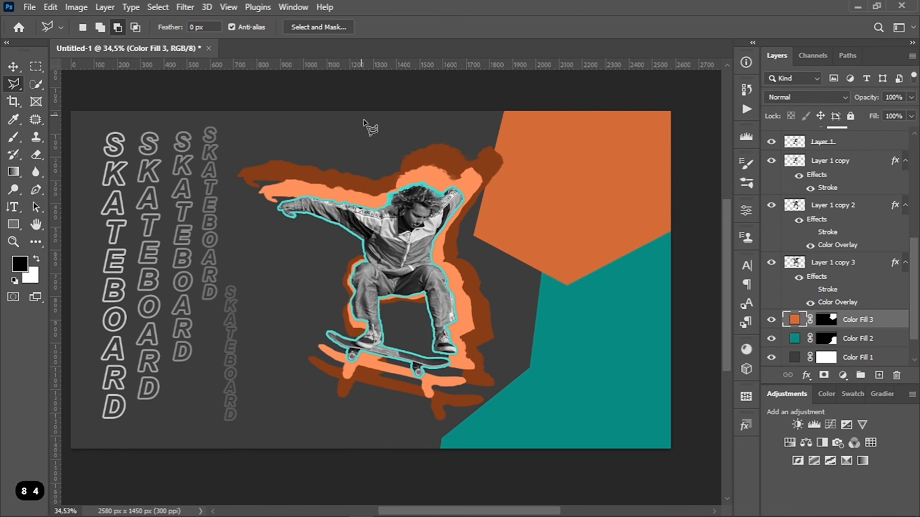
- Draw a six-sided polygonal selection from the canvas's top edge down behind the skateboarder's outstretched arm, overlapping the smaller SKATEBOARD columns
{"action": "key", "text": "ctrl+z"}
{"action": "left_click", "coordinate": [322, 115]}
{"action": "left_click", "coordinate": [386, 173]}
{"action": "left_click", "coordinate": [327, 298]}
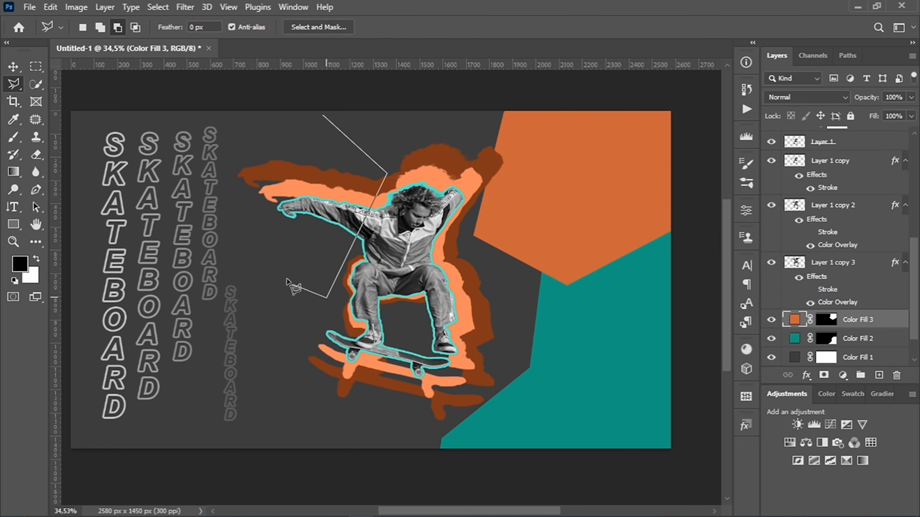
{"action": "left_click", "coordinate": [228, 250]}
{"action": "left_click", "coordinate": [187, 167]}
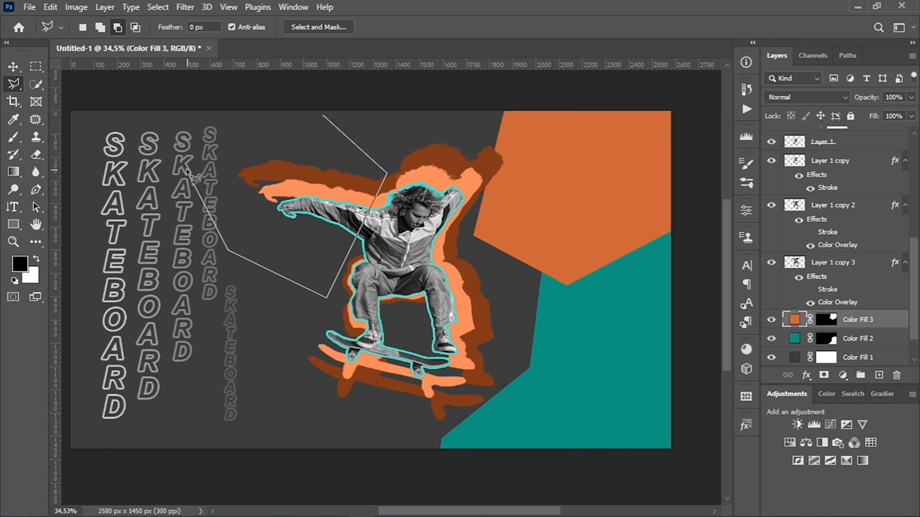
{"action": "left_click", "coordinate": [232, 107]}
{"action": "left_click", "coordinate": [293, 84]}
{"action": "left_click", "coordinate": [322, 115]}
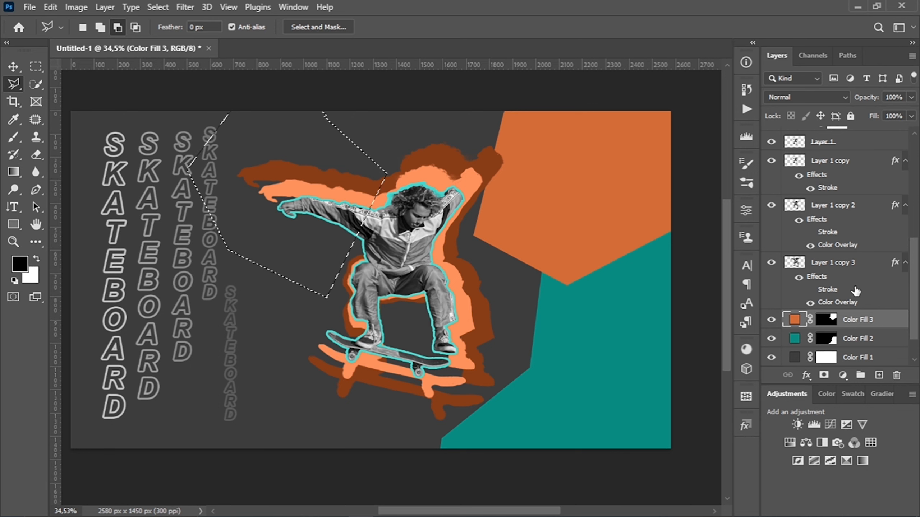
- Fill the polygon selection behind the outstretched arm with a turquoise Solid Color layer of H 176, S 69, B 84
{"action": "left_click", "coordinate": [842, 376]}
{"action": "left_click", "coordinate": [828, 140]}
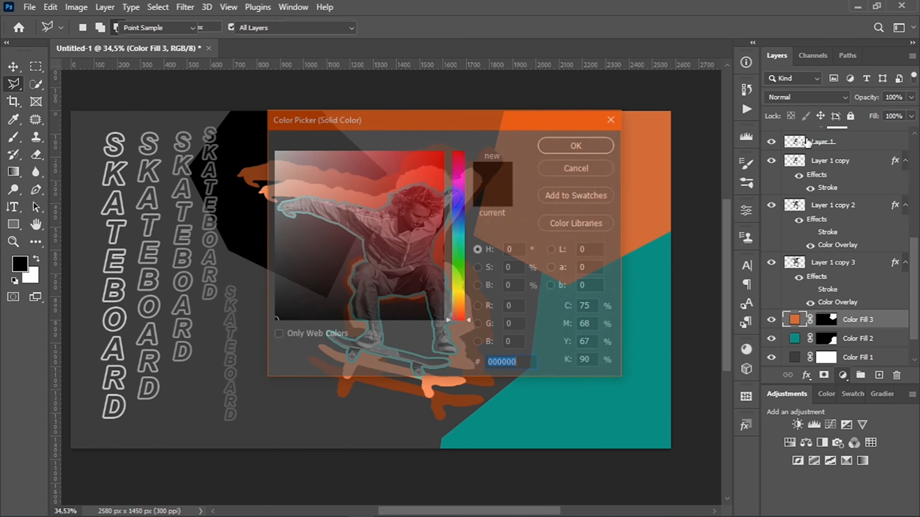
{"action": "left_click", "coordinate": [520, 249]}
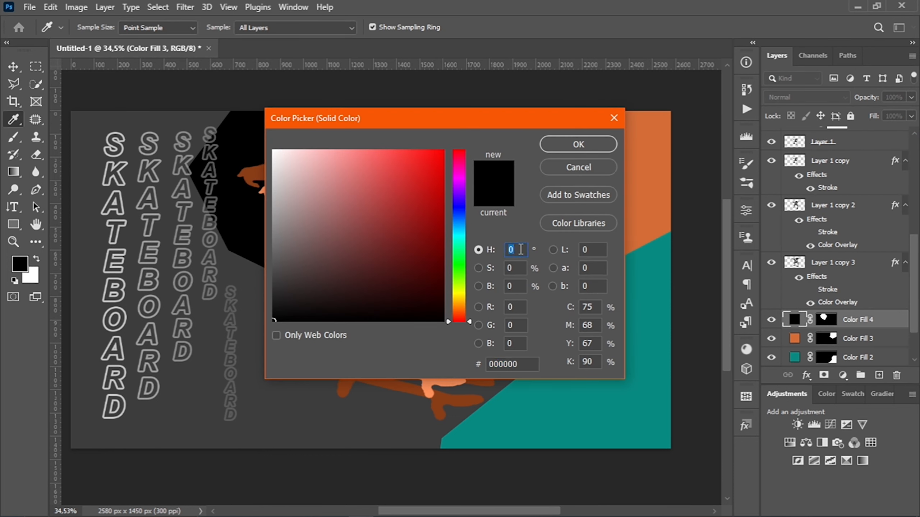
{"action": "type", "text": "176"}
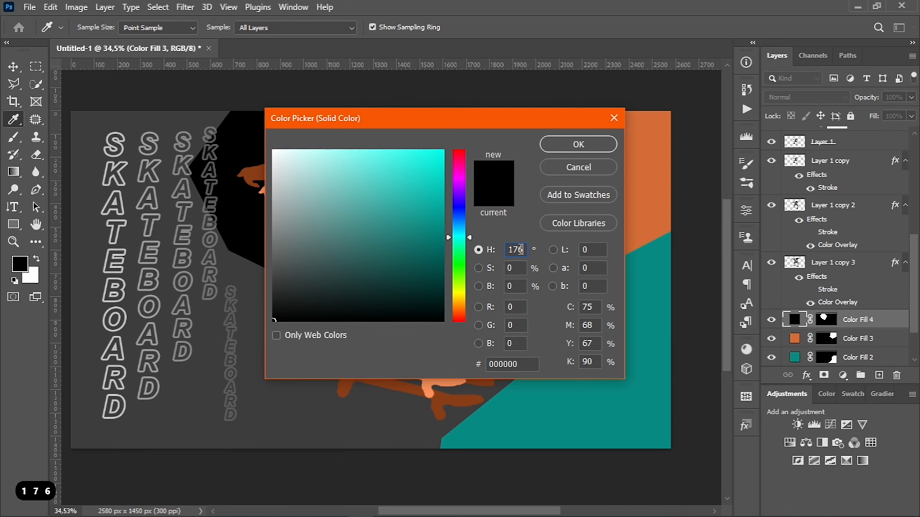
{"action": "key", "text": "Tab"}
{"action": "type", "text": "69"}
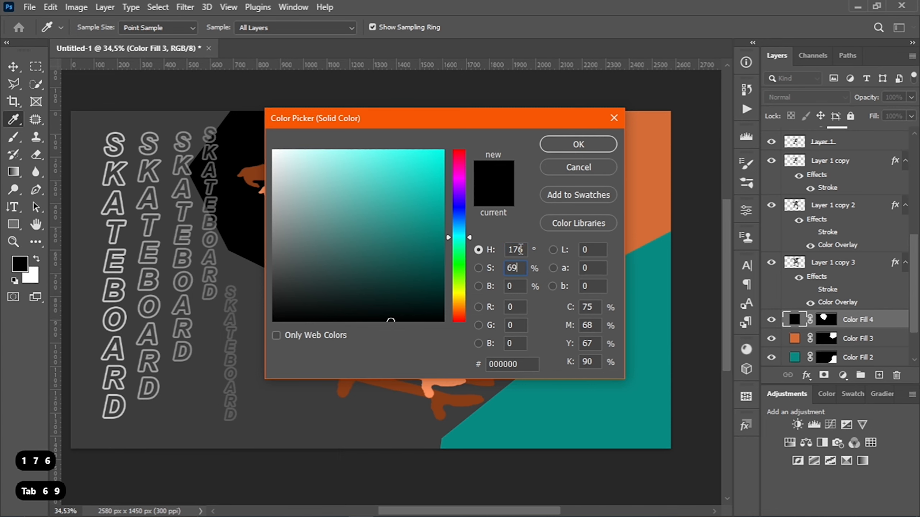
{"action": "key", "text": "Tab"}
{"action": "type", "text": "84"}
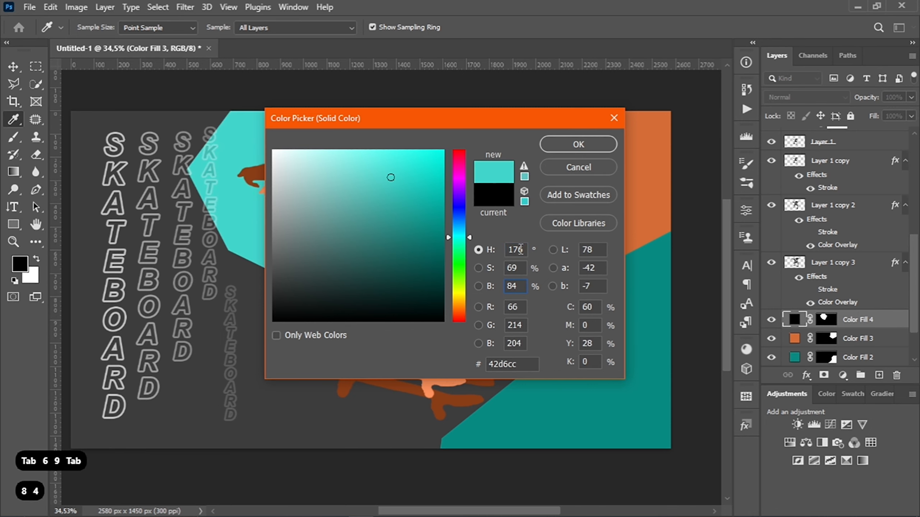
{"action": "key", "text": "Return"}
- Set the opacity of the dark teal Color Fill 2 and orange Color Fill 3 layers to 70%
{"action": "left_click", "coordinate": [798, 353]}
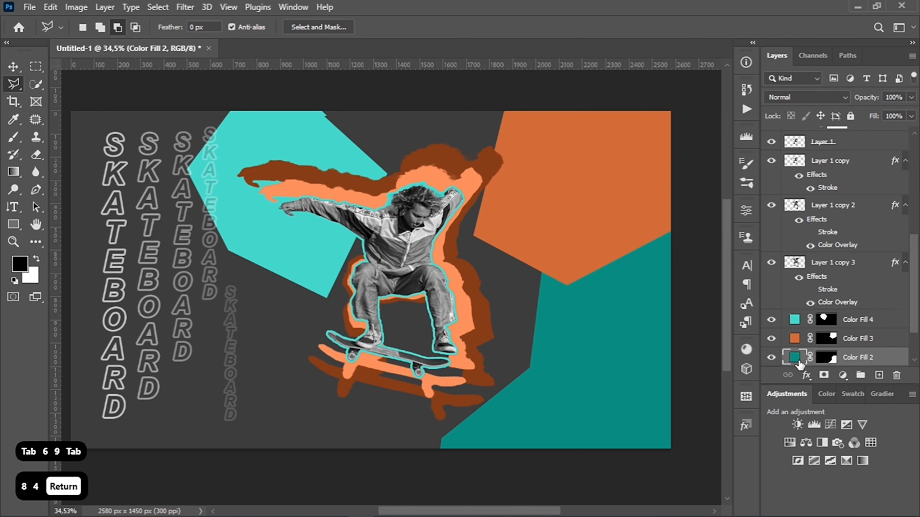
{"action": "scroll", "coordinate": [804, 347], "scroll_direction": "down", "scroll_amount": 2}
{"action": "left_click", "coordinate": [891, 96]}
{"action": "type", "text": "70"}
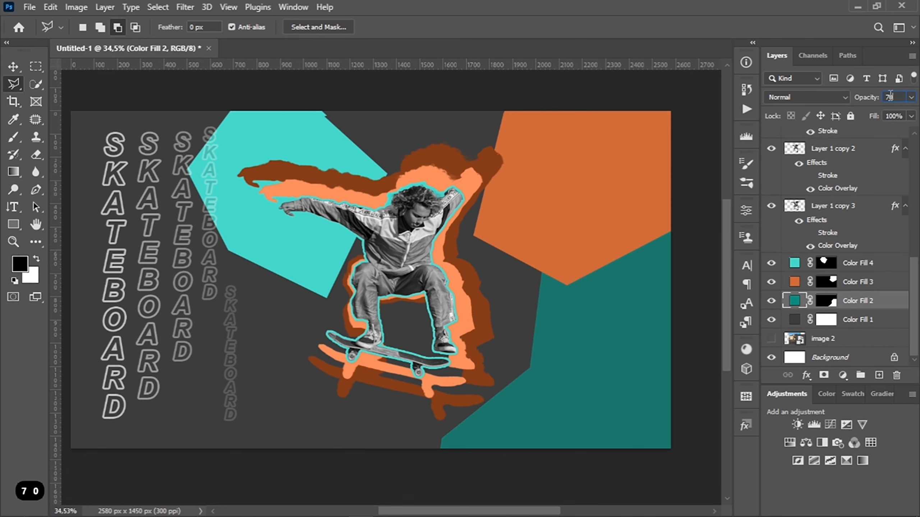
{"action": "left_click", "coordinate": [797, 281]}
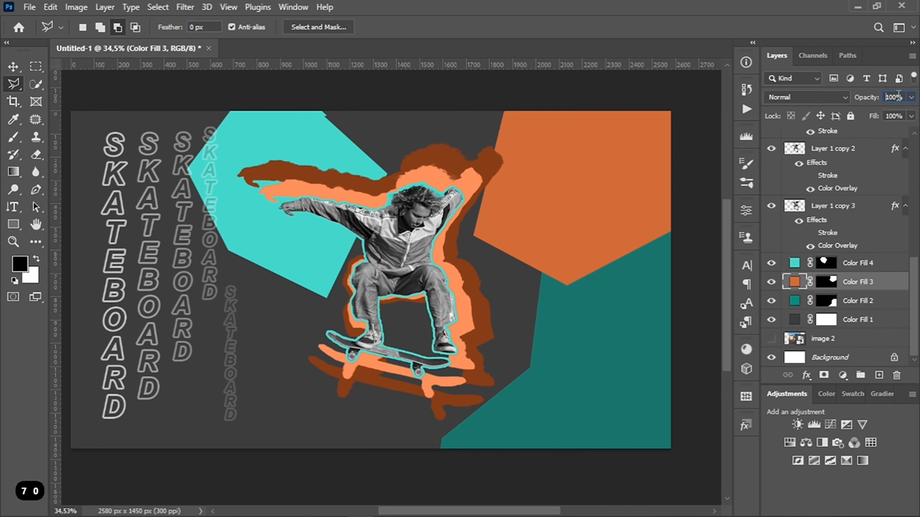
{"action": "type", "text": "70"}
{"action": "key", "text": "Return"}
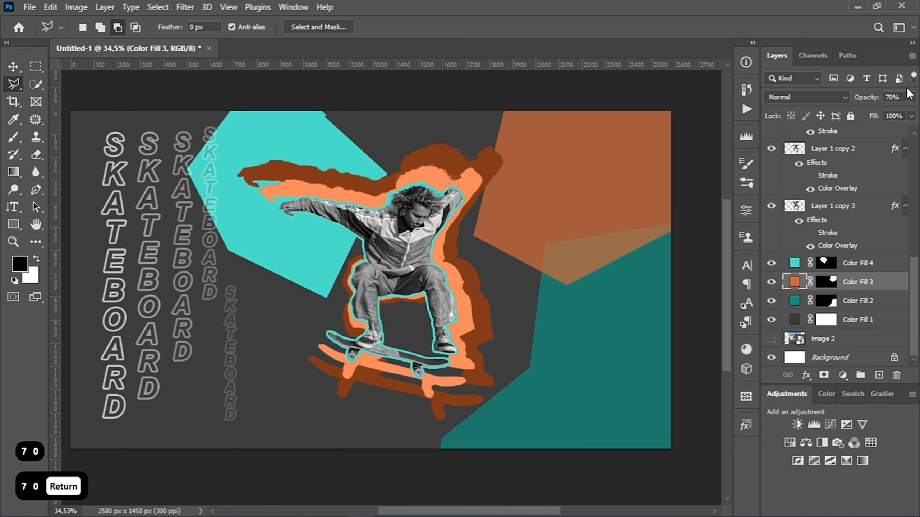
- Set the opacity of the turquoise Color Fill 4 layer to 70%
{"action": "double_click", "coordinate": [794, 262]}
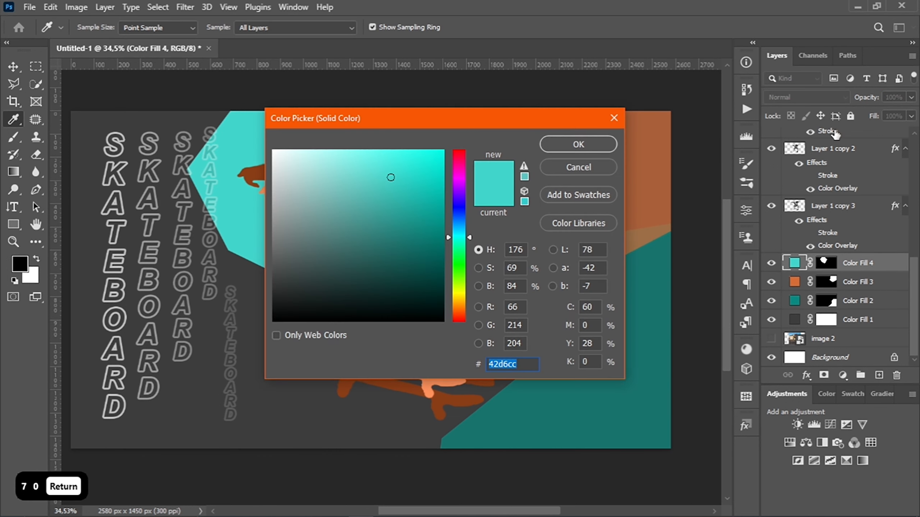
{"action": "left_click", "coordinate": [604, 142]}
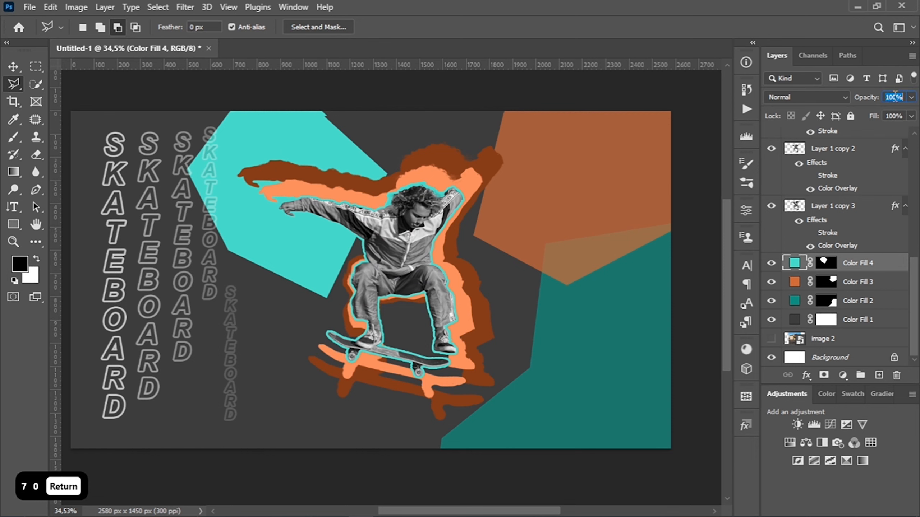
{"action": "type", "text": "70"}
{"action": "key", "text": "Return"}
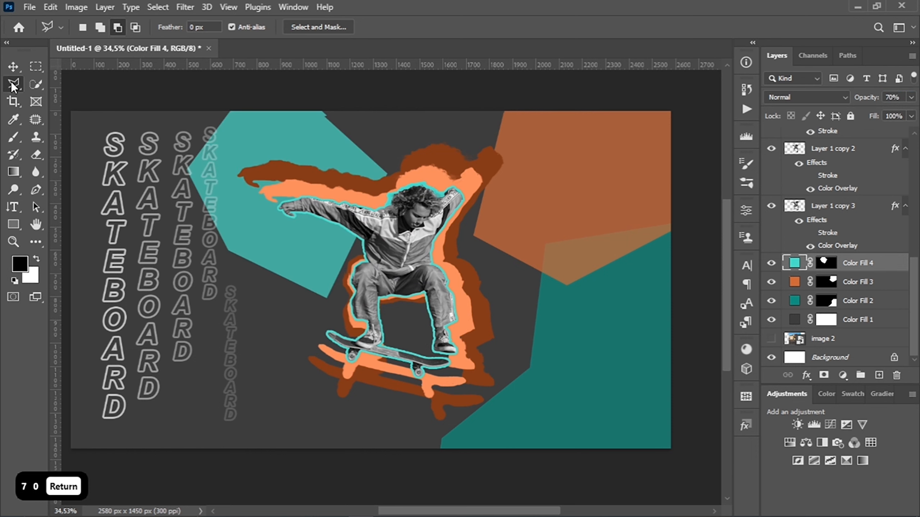
- Place the crumpled paper texture image as an embedded layer above all SKATEBOARD text and scale it to about 57.87% to cover the canvas
{"action": "left_click", "coordinate": [13, 67]}
{"action": "scroll", "coordinate": [856, 300], "scroll_direction": "up", "scroll_amount": 3}
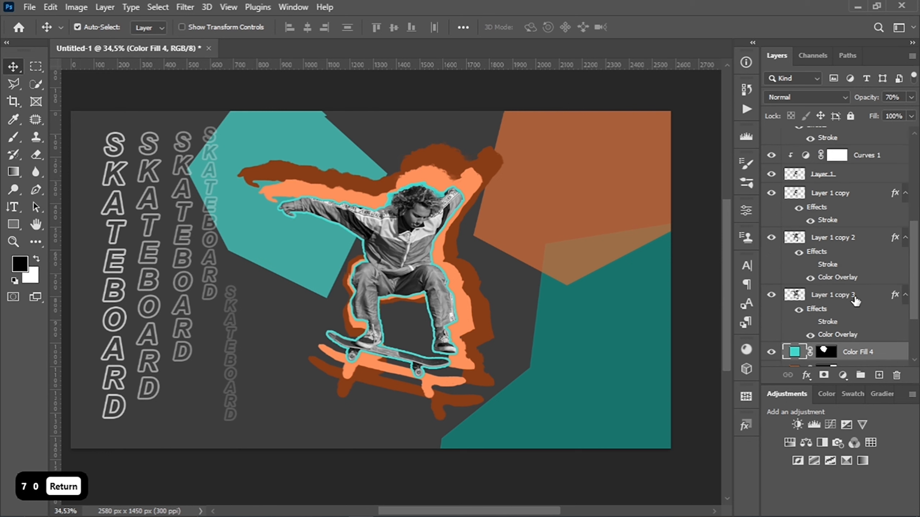
{"action": "scroll", "coordinate": [856, 300], "scroll_direction": "up", "scroll_amount": 5}
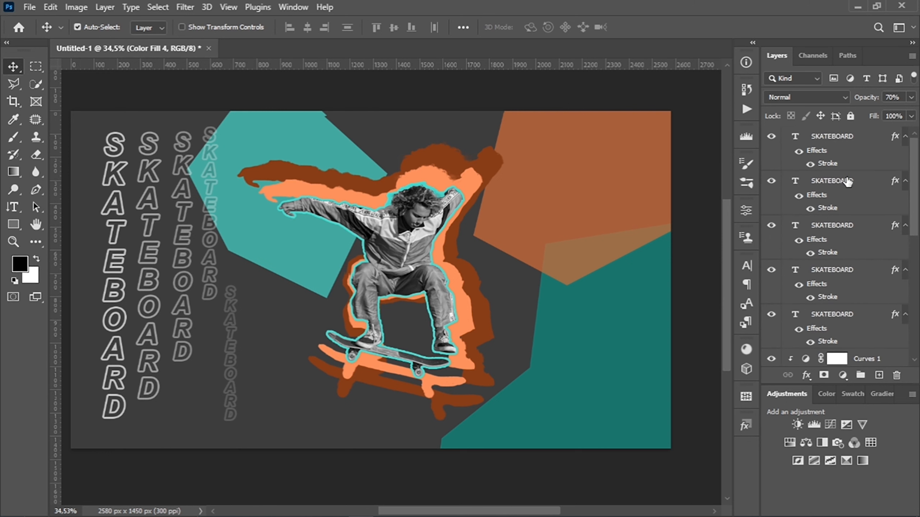
{"action": "left_click", "coordinate": [832, 137]}
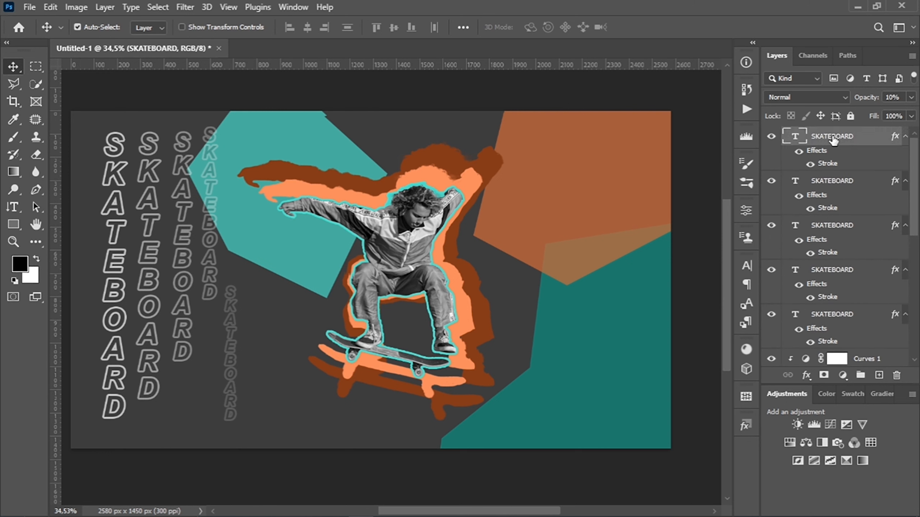
{"action": "left_click", "coordinate": [36, 7]}
{"action": "left_click", "coordinate": [77, 259]}
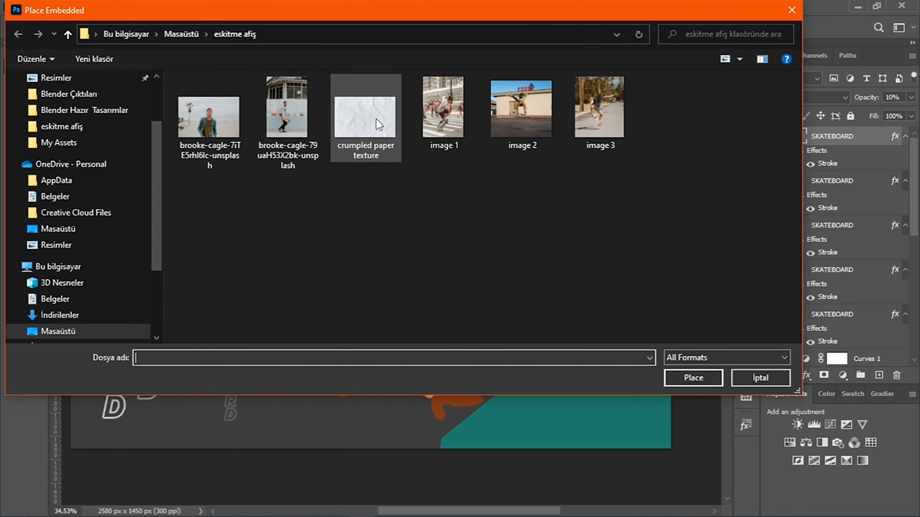
{"action": "left_click", "coordinate": [376, 118]}
{"action": "left_click", "coordinate": [692, 378]}
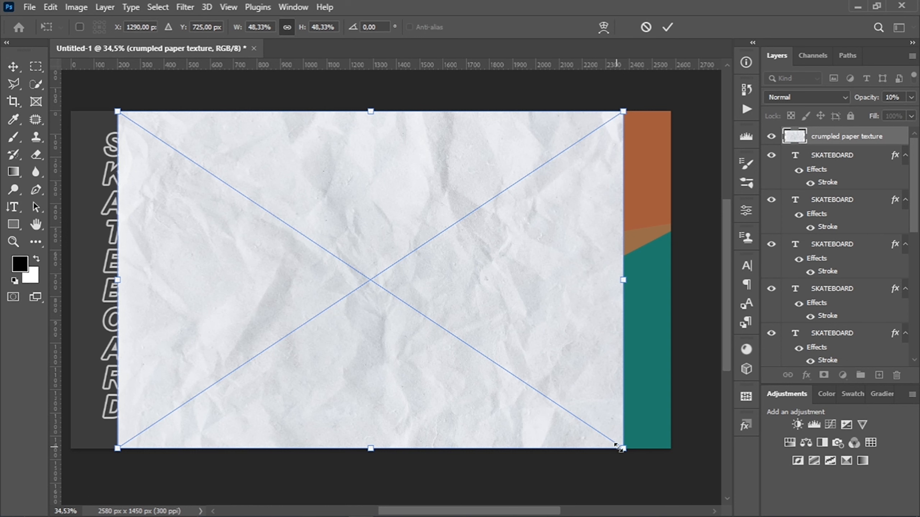
{"action": "left_click_drag", "start_coordinate": [623, 448], "coordinate": [673, 482]}
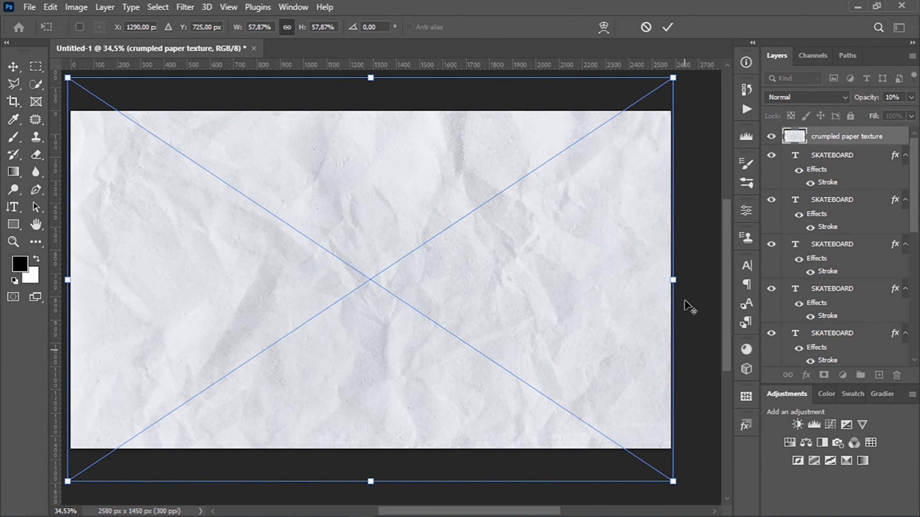
{"action": "left_click", "coordinate": [668, 28]}
- Set the crumpled paper texture layer to the Linear Burn blend mode at 90% opacity
{"action": "left_click", "coordinate": [806, 97]}
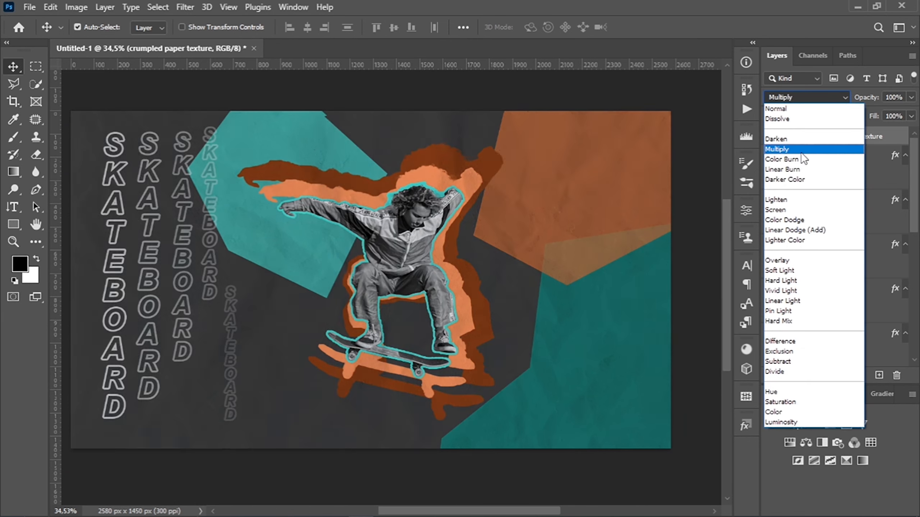
{"action": "left_click", "coordinate": [791, 170]}
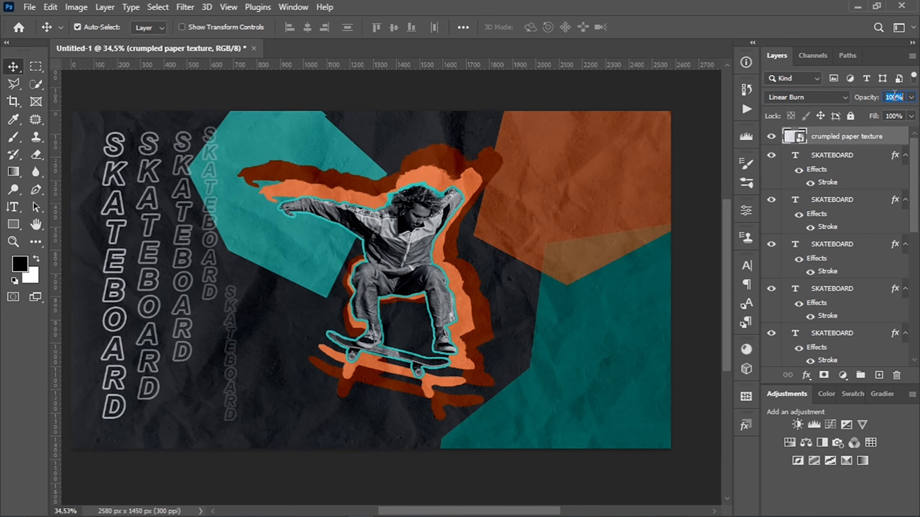
{"action": "type", "text": "90"}
{"action": "key", "text": "Return"}
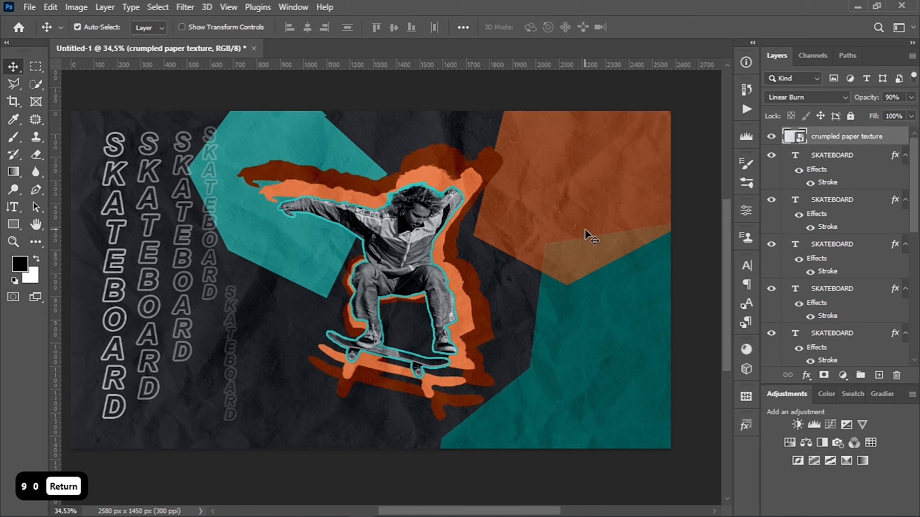
- Move the fourth SKATEBOARD column (20% opacity) down to about X 589, Y 957 px, bottom-aligned with the smallest column
{"action": "left_click", "coordinate": [832, 199]}
{"action": "key", "text": "ctrl+t"}
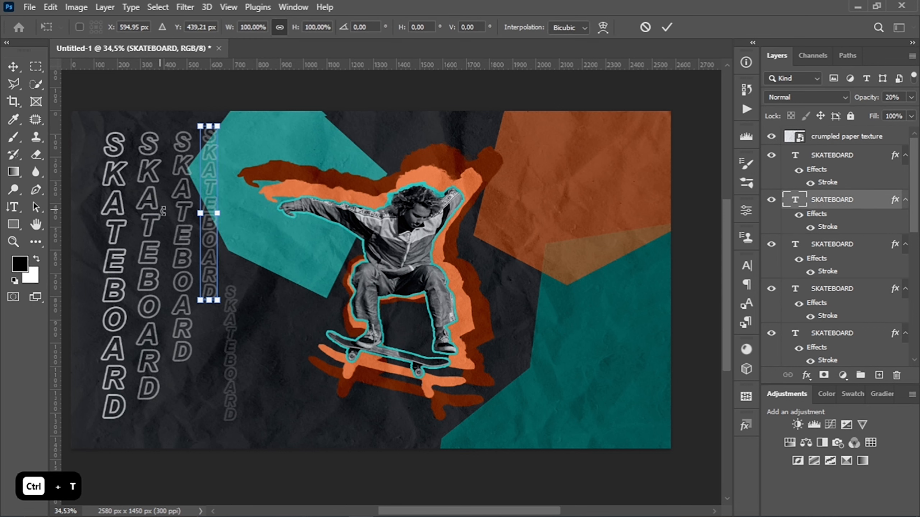
{"action": "left_click_drag", "start_coordinate": [208, 243], "coordinate": [205, 361]}
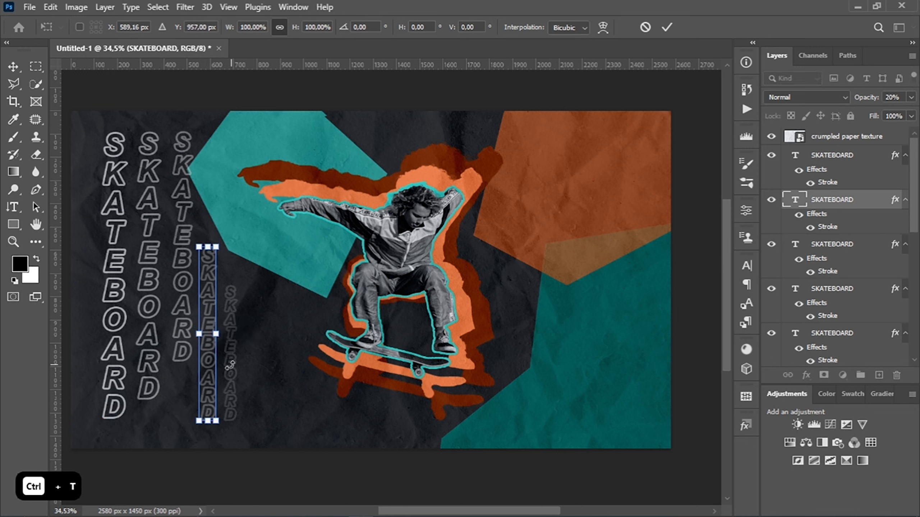
{"action": "left_click", "coordinate": [672, 28]}
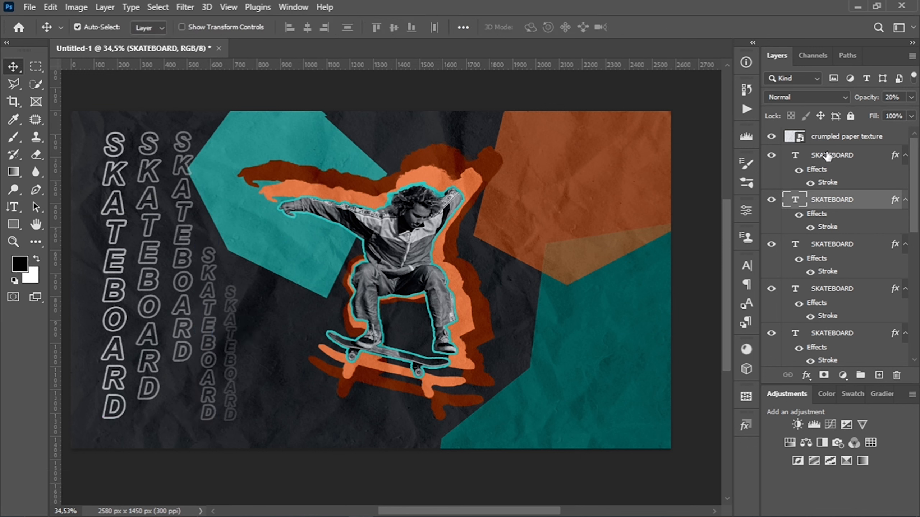
- Move the third SKATEBOARD column (30% opacity) down and slightly left to about X 447, Y 803 px
{"action": "left_click", "coordinate": [830, 245]}
{"action": "key", "text": "ctrl+t"}
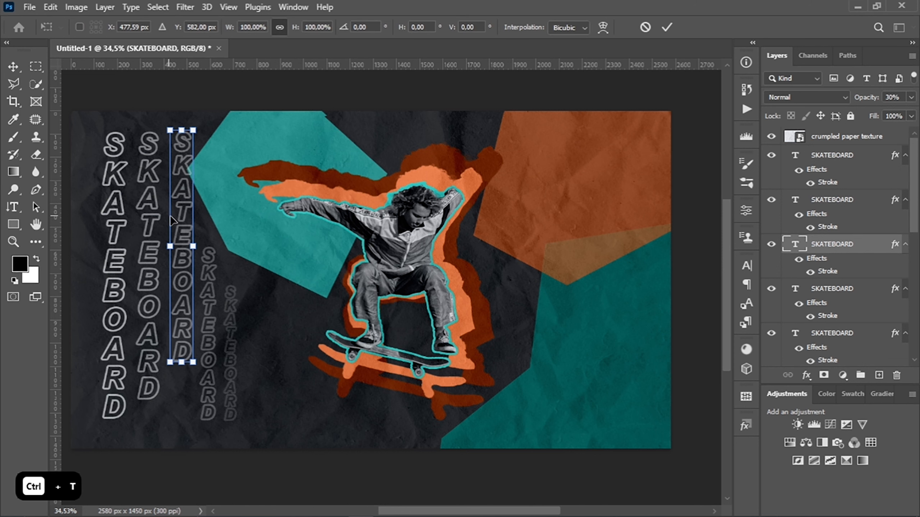
{"action": "left_click_drag", "start_coordinate": [174, 223], "coordinate": [177, 286]}
{"action": "left_click_drag", "start_coordinate": [177, 273], "coordinate": [177, 267]}
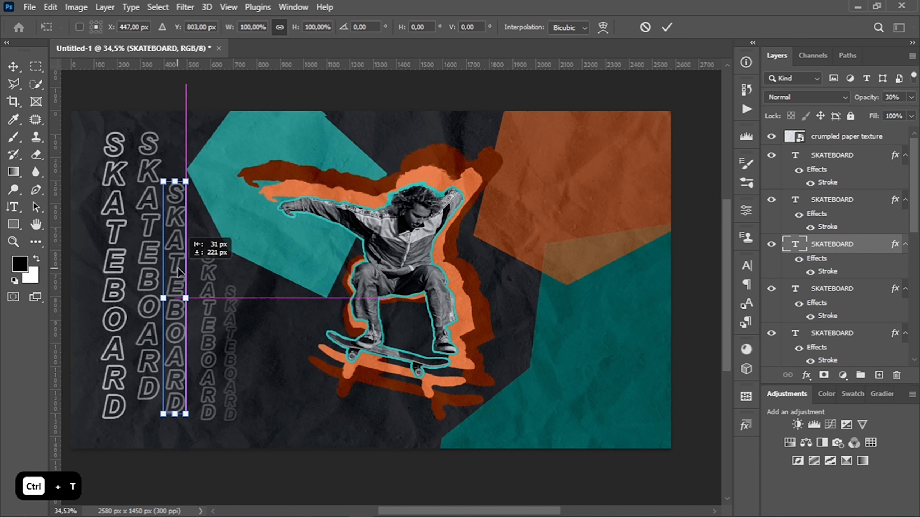
{"action": "left_click", "coordinate": [667, 27]}
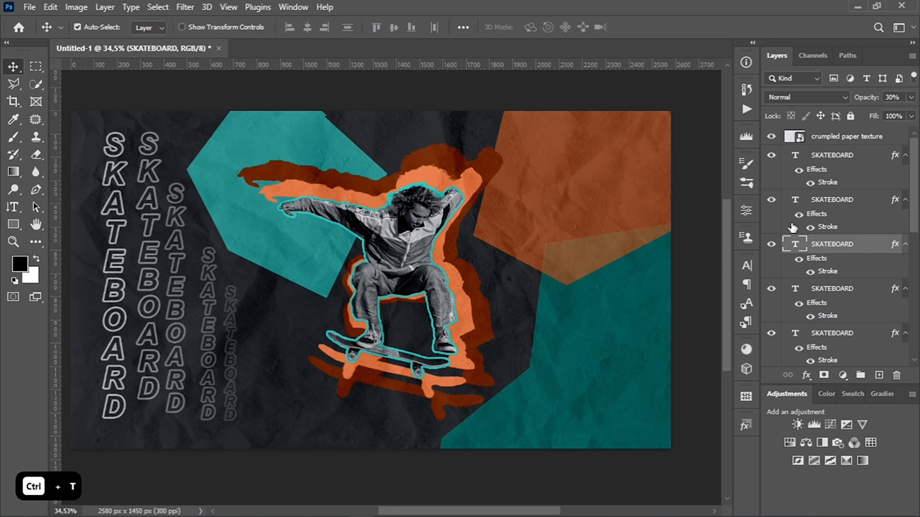
{"action": "left_click", "coordinate": [825, 293]}
{"action": "key", "text": "ctrl+t"}
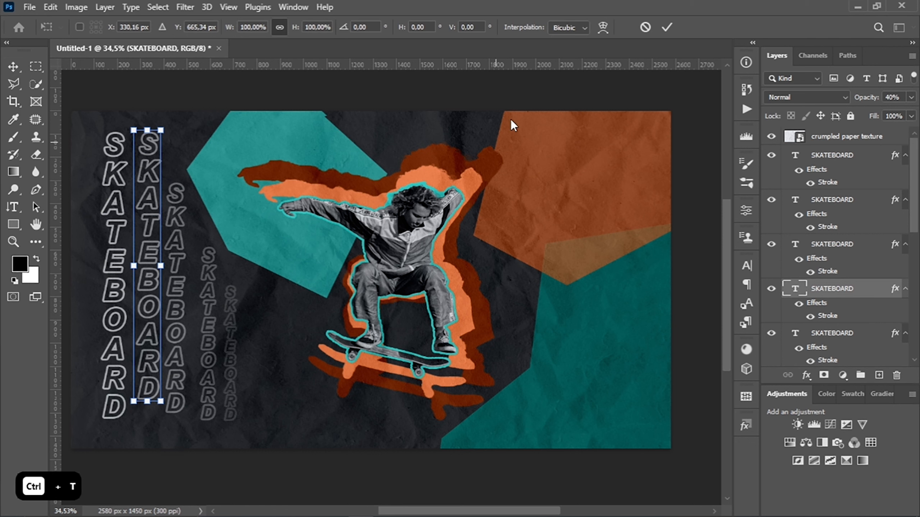
{"action": "left_click", "coordinate": [668, 27]}
- Move the largest SKATEBOARD column (60% opacity) up to the canvas's top edge, at about X 142, Y 625 px
{"action": "left_click", "coordinate": [838, 336]}
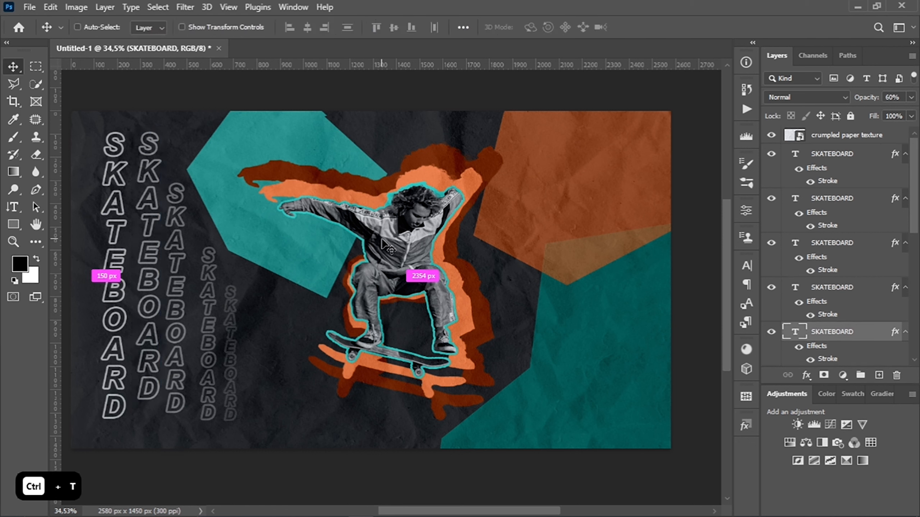
{"action": "key", "text": "ctrl+t"}
{"action": "mouse_move", "coordinate": [107, 293]}
{"action": "left_mouse_down"}
{"action": "mouse_move", "coordinate": [106, 283]}
{"action": "mouse_move", "coordinate": [99, 287]}
{"action": "mouse_move", "coordinate": [111, 283]}
{"action": "left_mouse_up"}
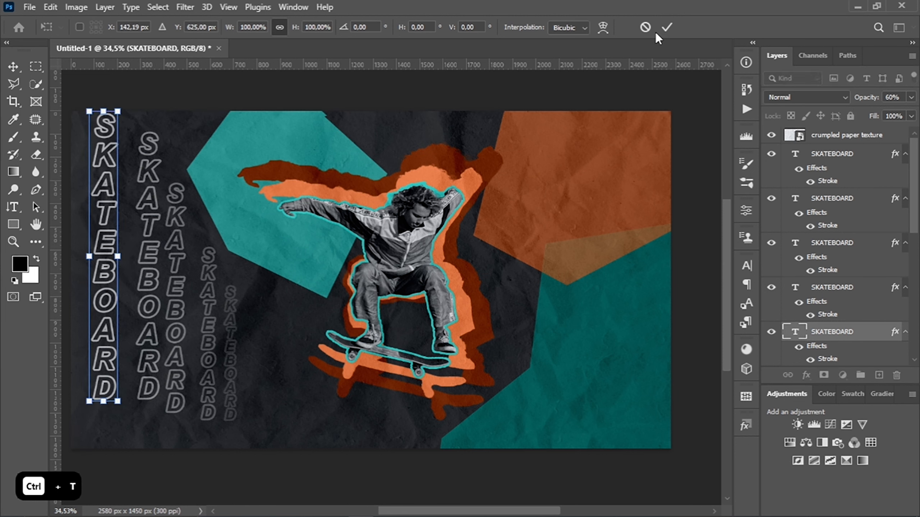
{"action": "left_click", "coordinate": [668, 27]}
{"action": "left_click", "coordinate": [852, 205]}
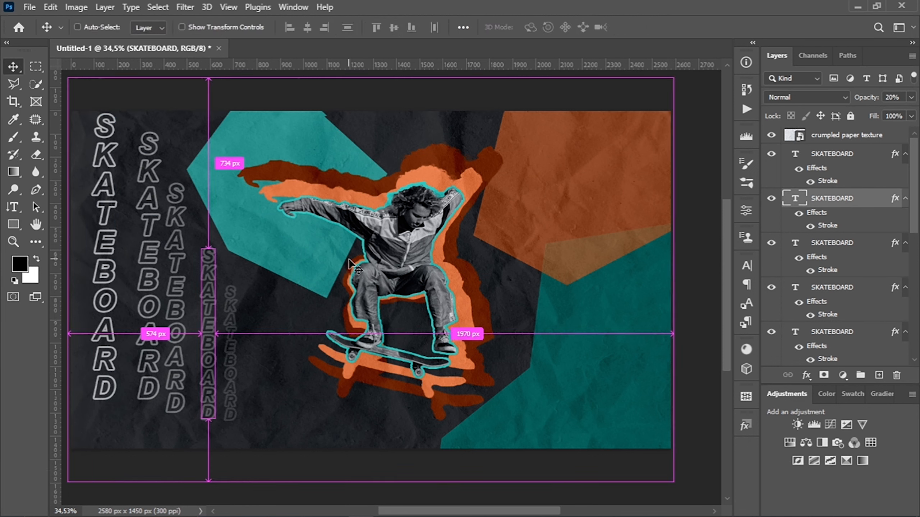
{"action": "key", "text": "ctrl+t"}
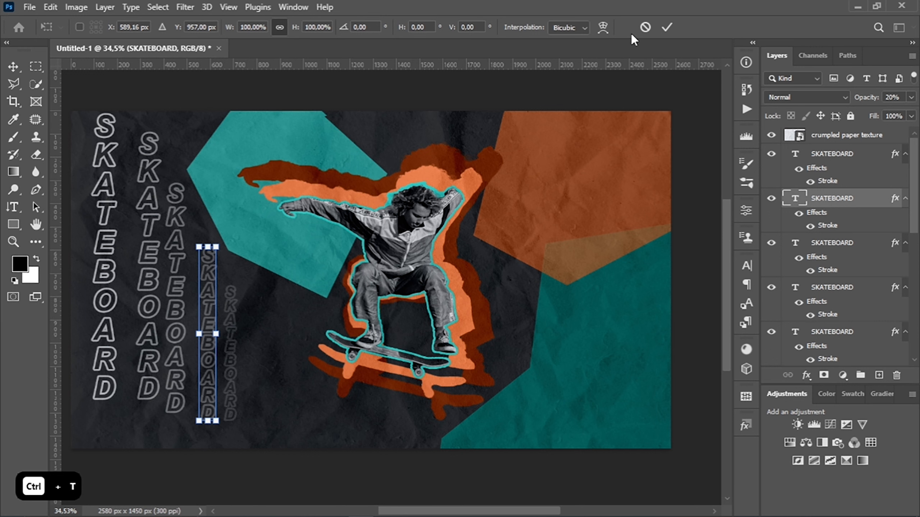
{"action": "left_click", "coordinate": [668, 27]}
- Move the third SKATEBOARD column (30% opacity) slightly right, keeping its height, to widen its gap from the second column
{"action": "left_click", "coordinate": [843, 243]}
{"action": "key", "text": "ctrl+t"}
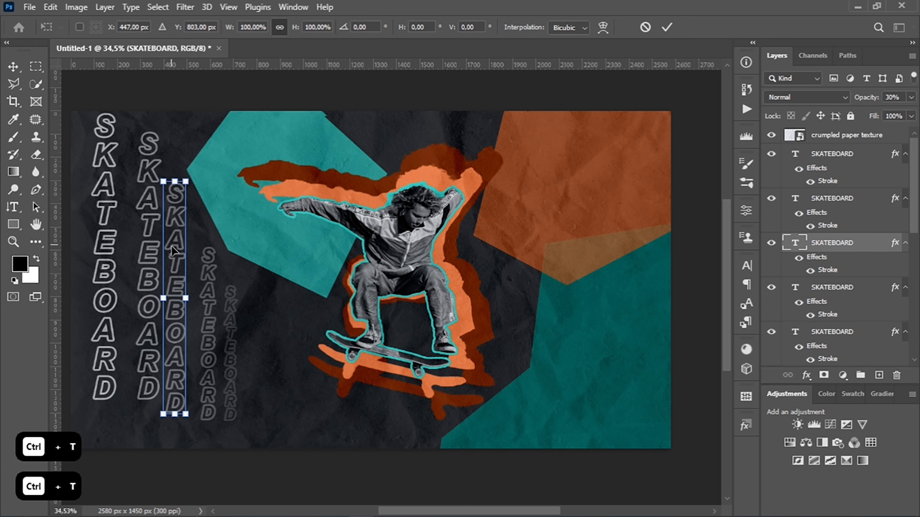
{"action": "left_click_drag", "start_coordinate": [172, 246], "coordinate": [184, 288]}
{"action": "left_click", "coordinate": [668, 27]}
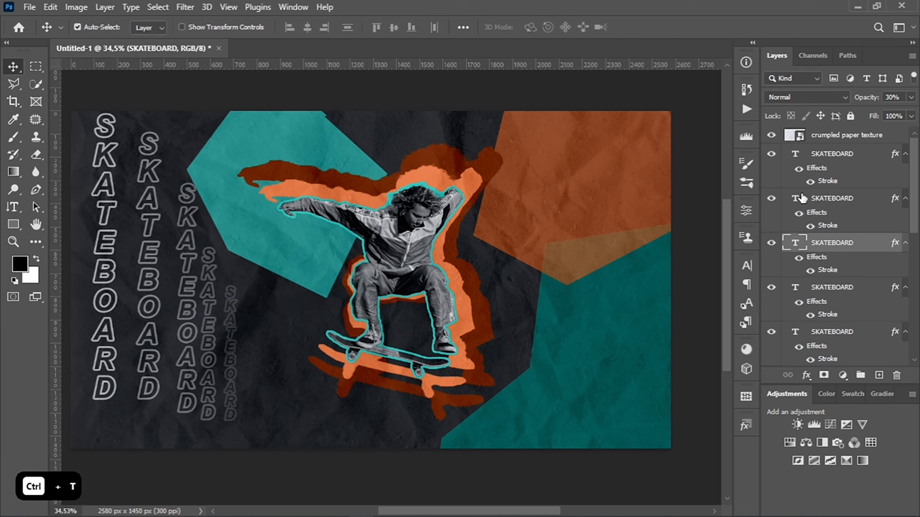
- Move the smallest SKATEBOARD column (10% opacity) right to about X 776, Y 1040 px
{"action": "left_click", "coordinate": [843, 198]}
{"action": "left_click", "coordinate": [832, 154]}
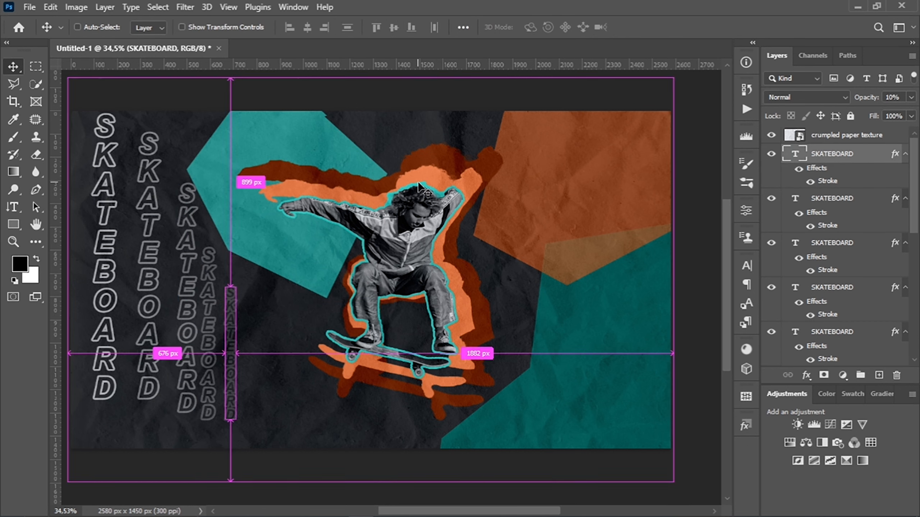
{"action": "key", "text": "ctrl+t"}
{"action": "left_click_drag", "start_coordinate": [227, 330], "coordinate": [253, 332]}
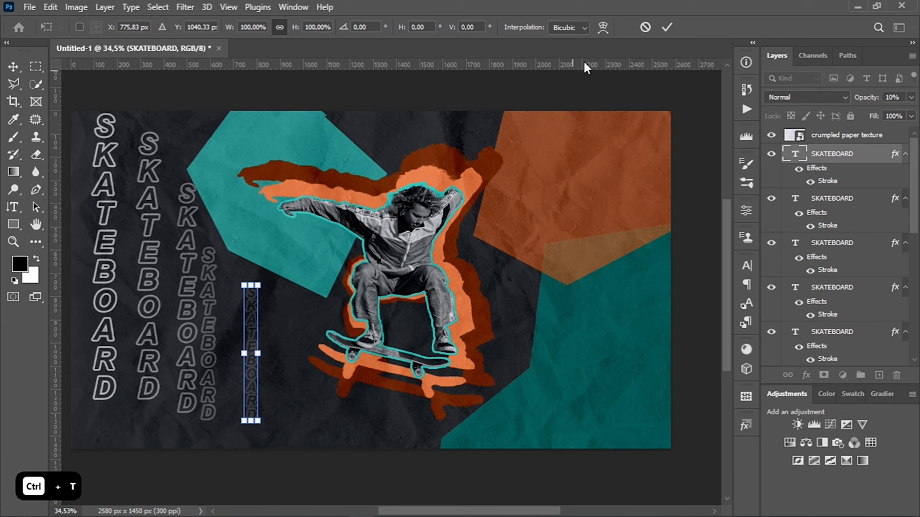
{"action": "left_click", "coordinate": [667, 28]}
- Move the fourth SKATEBOARD column (20% opacity) slightly right and up, between the third column and the smallest one
{"action": "left_click", "coordinate": [818, 203]}
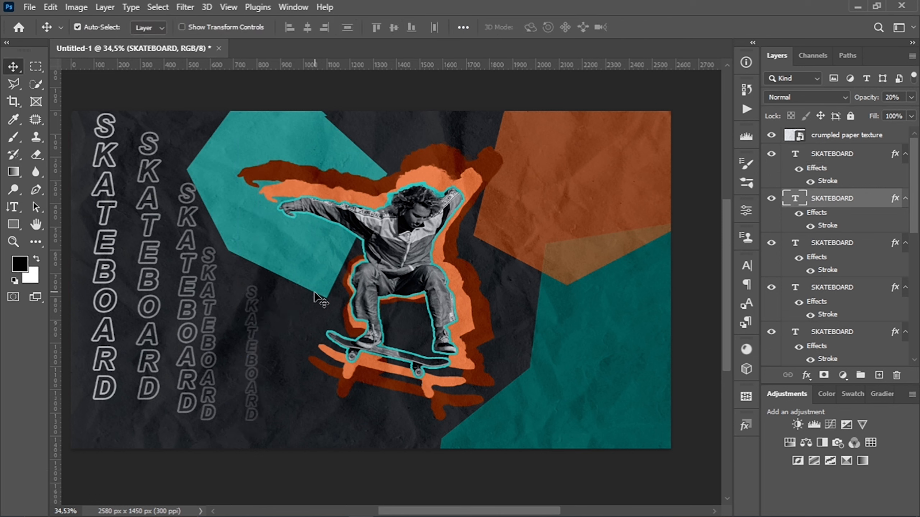
{"action": "key", "text": "ctrl+t"}
{"action": "left_click_drag", "start_coordinate": [206, 310], "coordinate": [215, 309]}
{"action": "left_click", "coordinate": [666, 27]}
{"action": "left_click", "coordinate": [580, 169]}
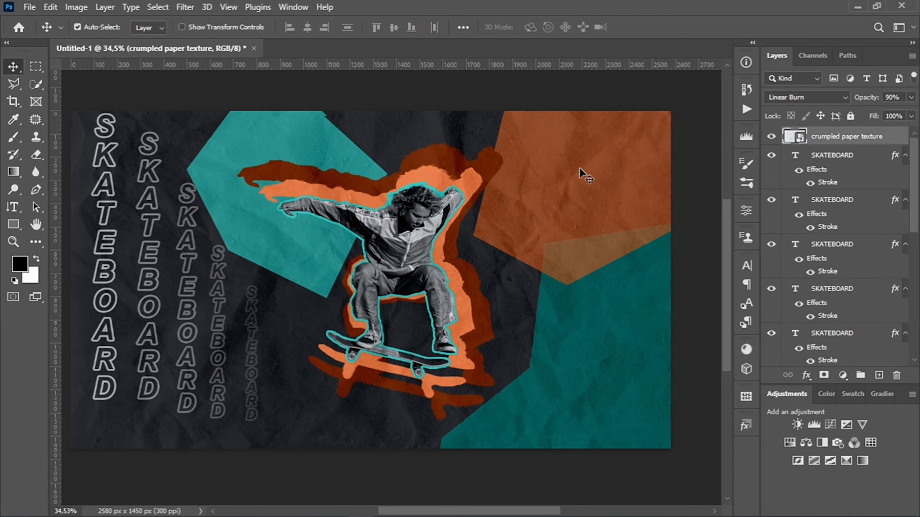
- Move the smallest SKATEBOARD column (10% opacity) straight down to about Y 1063 px
{"action": "left_click", "coordinate": [847, 158]}
{"action": "key", "text": "ctrl+t"}
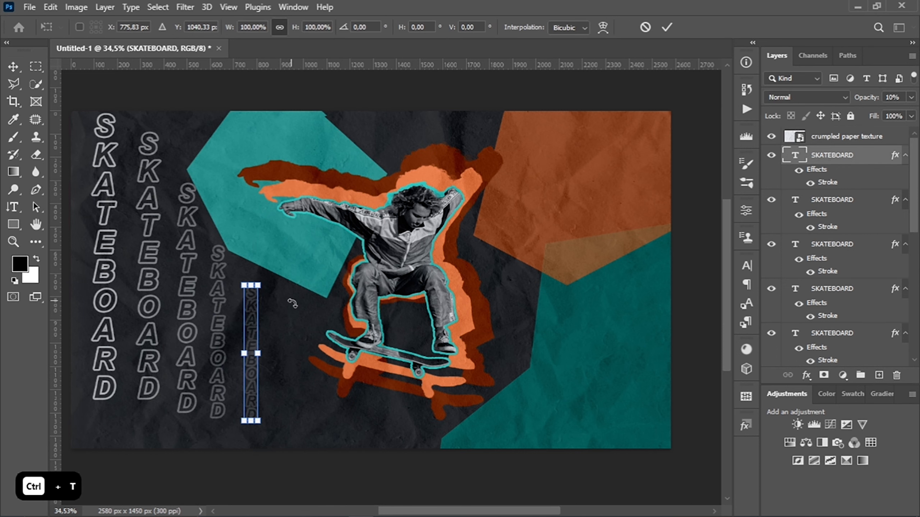
{"action": "left_click_drag", "start_coordinate": [252, 336], "coordinate": [254, 342]}
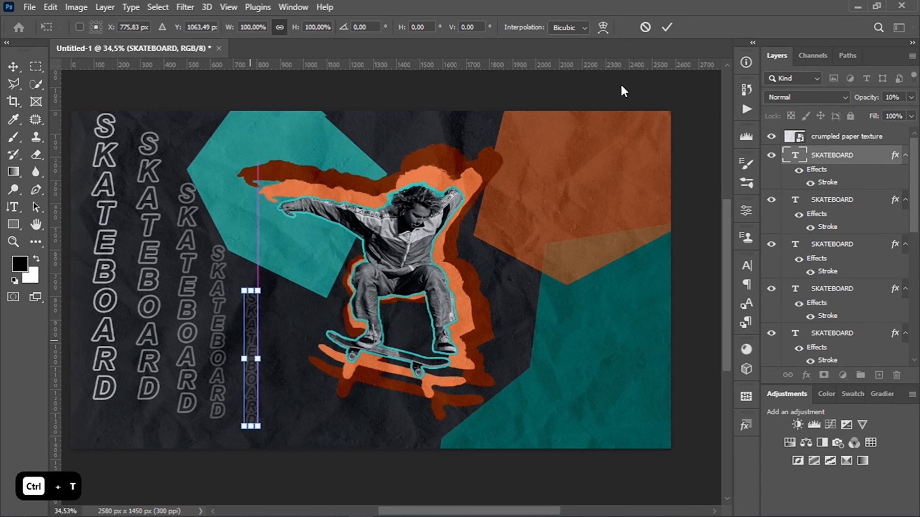
{"action": "left_click", "coordinate": [667, 28]}
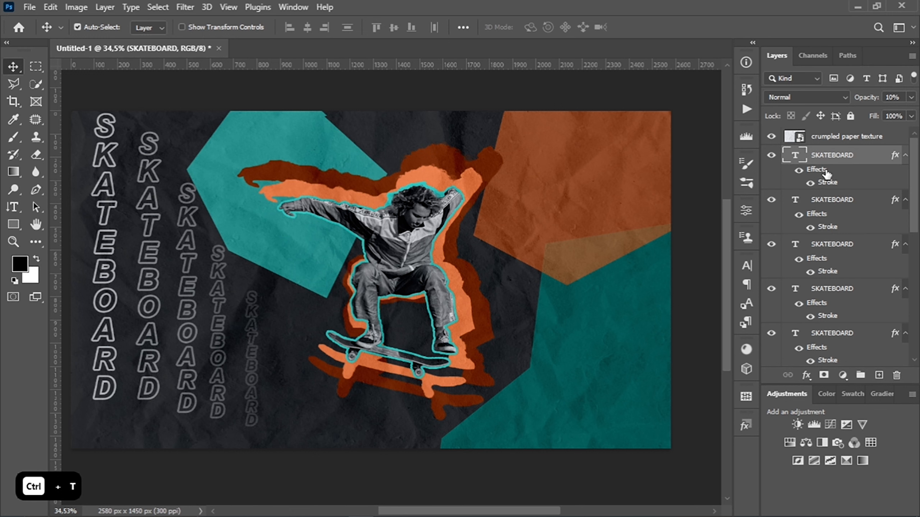
- Scale Layer 1 and its three copies, the skateboarder with his outline and silhouettes, together to about 127.55%
{"action": "scroll", "coordinate": [822, 203], "scroll_direction": "down", "scroll_amount": 10}
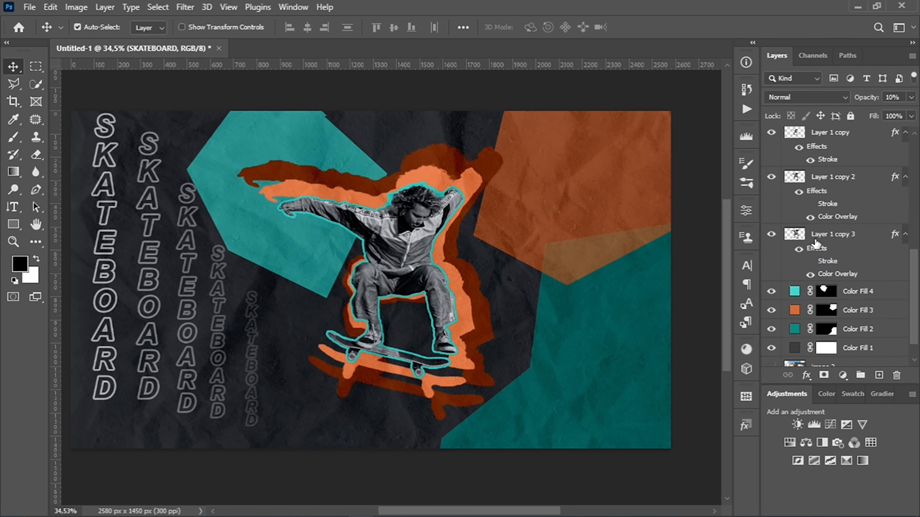
{"action": "left_click", "coordinate": [817, 229]}
{"action": "left_click", "coordinate": [831, 182], "text": "ctrl"}
{"action": "left_click", "coordinate": [832, 138], "text": "ctrl"}
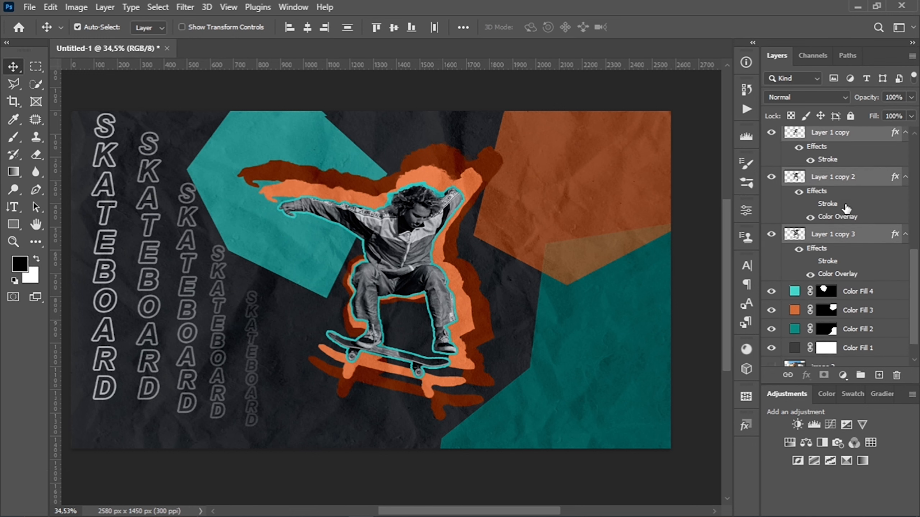
{"action": "scroll", "coordinate": [842, 207], "scroll_direction": "up", "scroll_amount": 2}
{"action": "left_click", "coordinate": [826, 154], "text": "ctrl"}
{"action": "key", "text": "ctrl+t"}
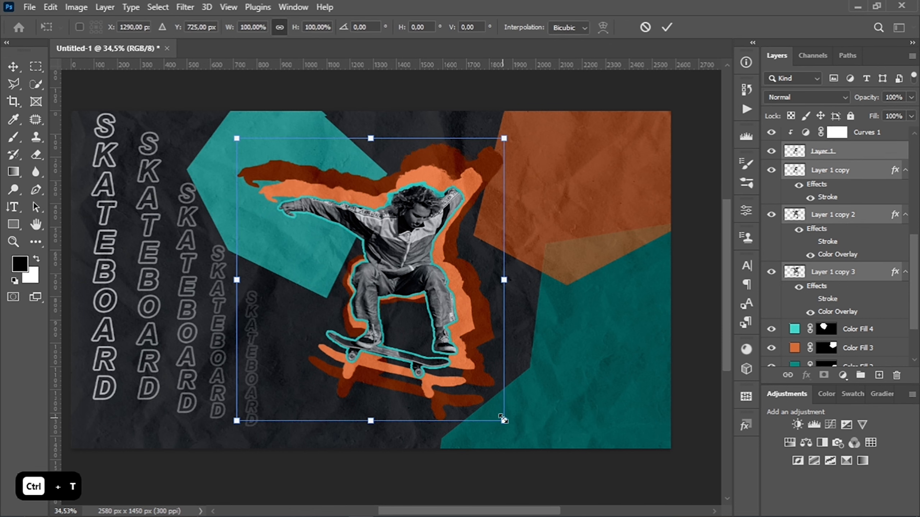
{"action": "left_click_drag", "start_coordinate": [503, 420], "coordinate": [546, 454]}
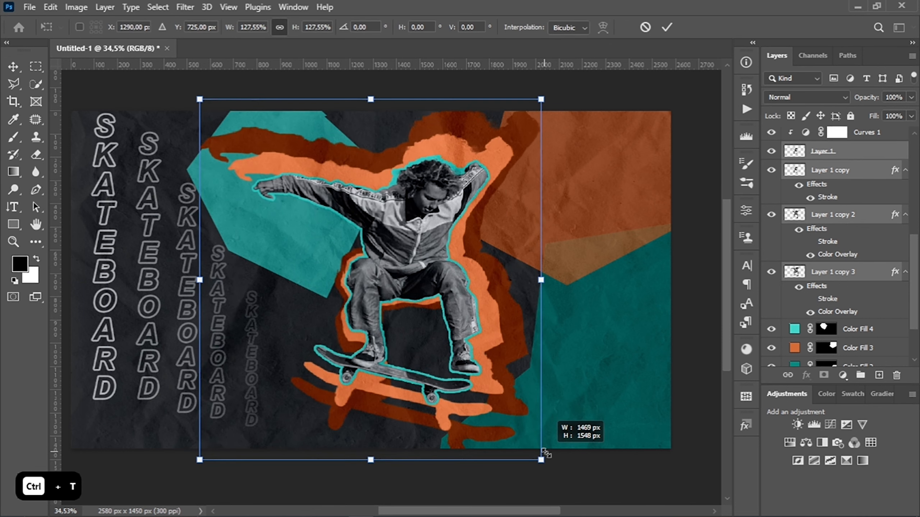
- Move the enlarged skateboarder layers left to about X 1232 px, keeping Y at 725 px
{"action": "left_click_drag", "start_coordinate": [427, 265], "coordinate": [408, 267]}
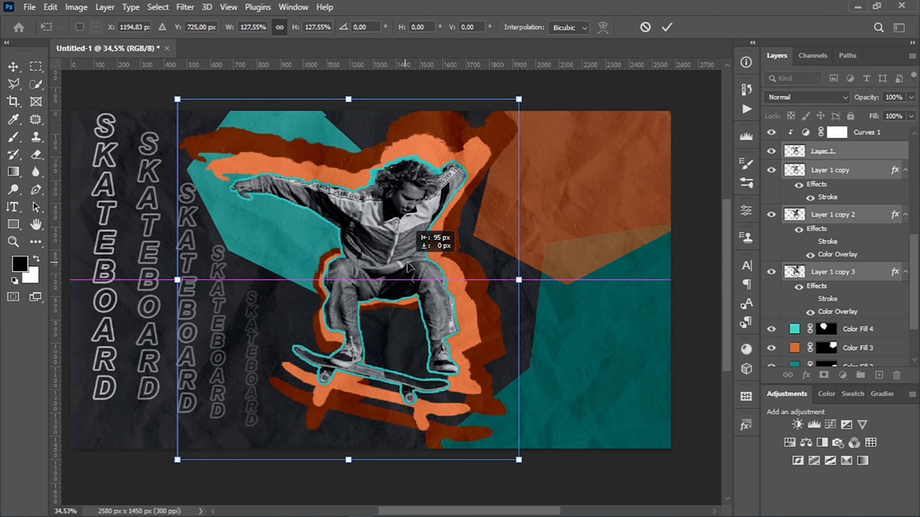
{"action": "left_click_drag", "start_coordinate": [409, 267], "coordinate": [417, 267]}
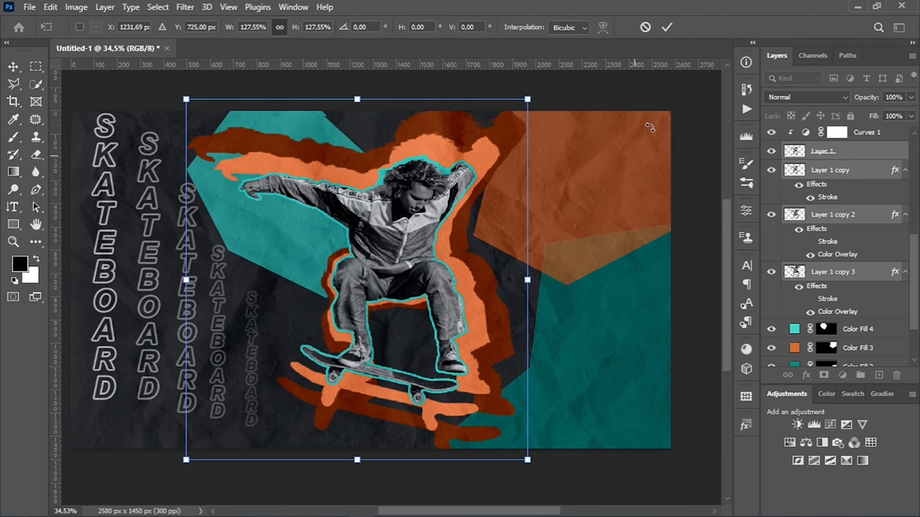
{"action": "left_click", "coordinate": [667, 27]}
- Duplicate the largest SKATEBOARD column (60% opacity)
{"action": "left_click", "coordinate": [855, 152]}
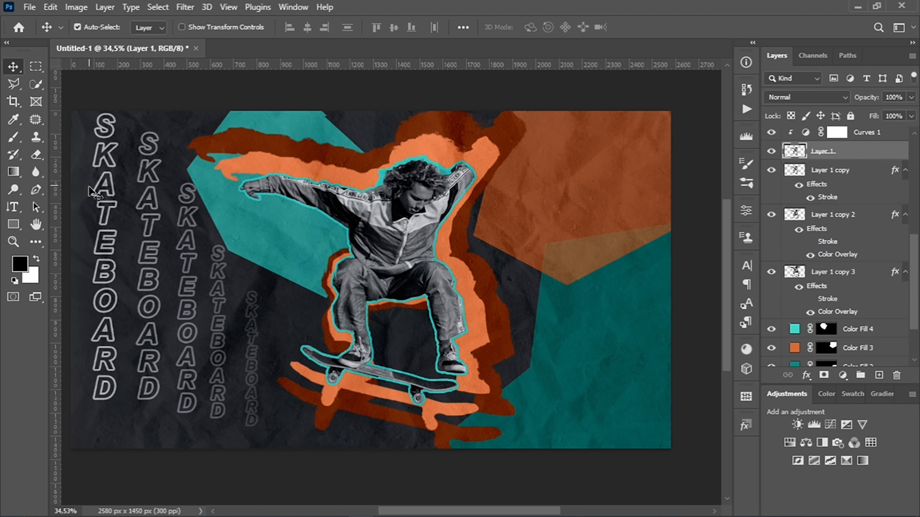
{"action": "left_click", "coordinate": [102, 214]}
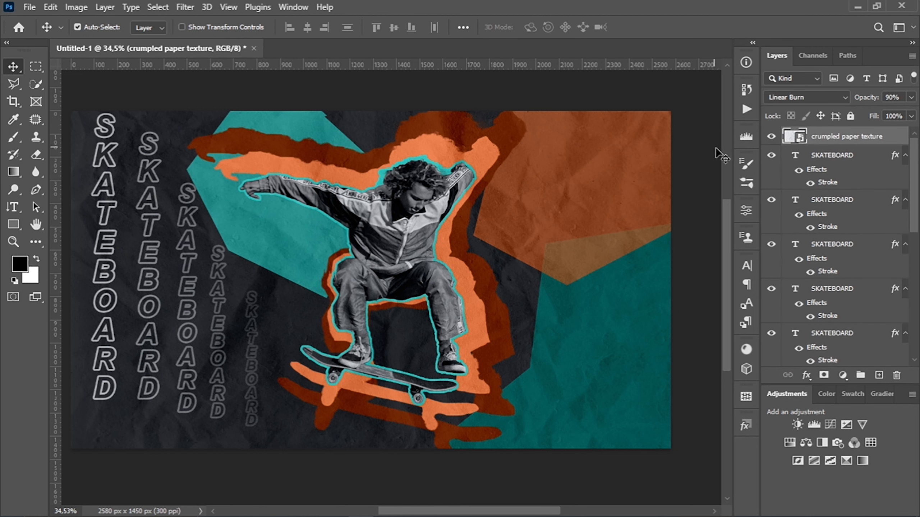
{"action": "left_click", "coordinate": [842, 160]}
{"action": "scroll", "coordinate": [839, 192], "scroll_direction": "down", "scroll_amount": 5}
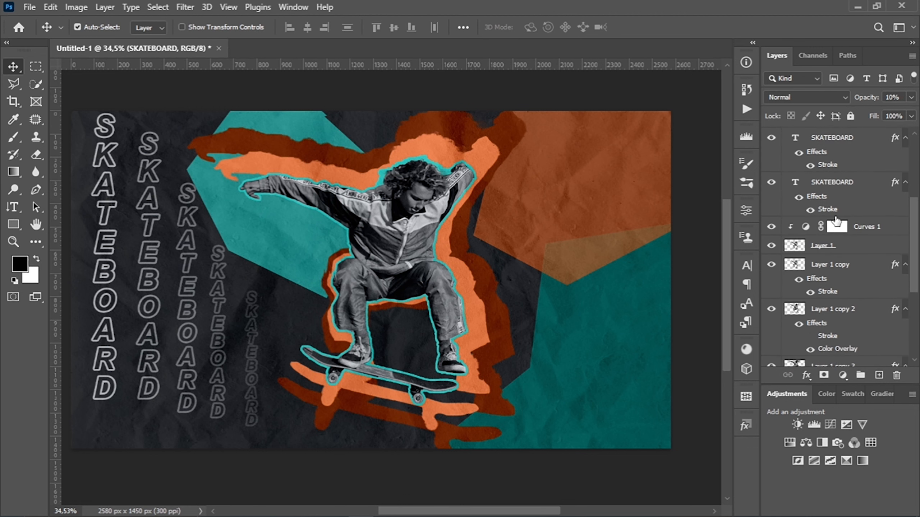
{"action": "left_click", "coordinate": [834, 187]}
{"action": "key", "text": "ctrl"}
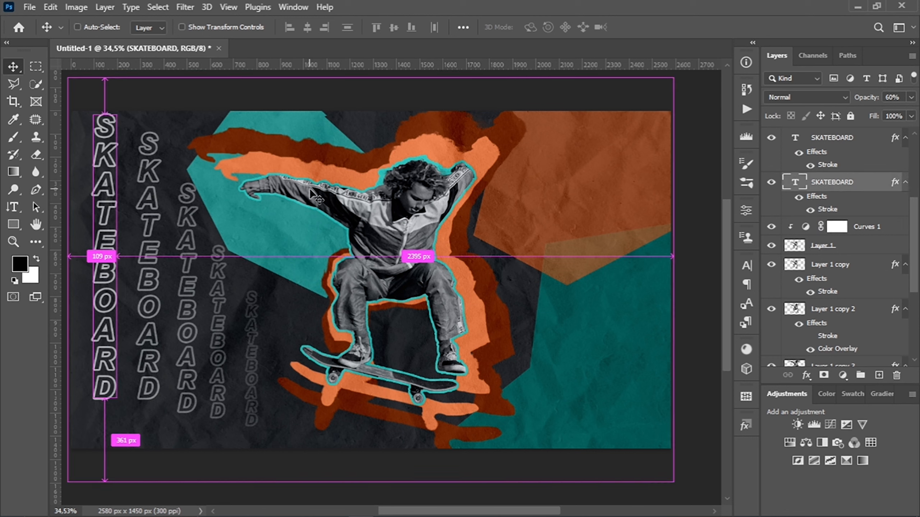
{"action": "key", "text": "ctrl+j"}
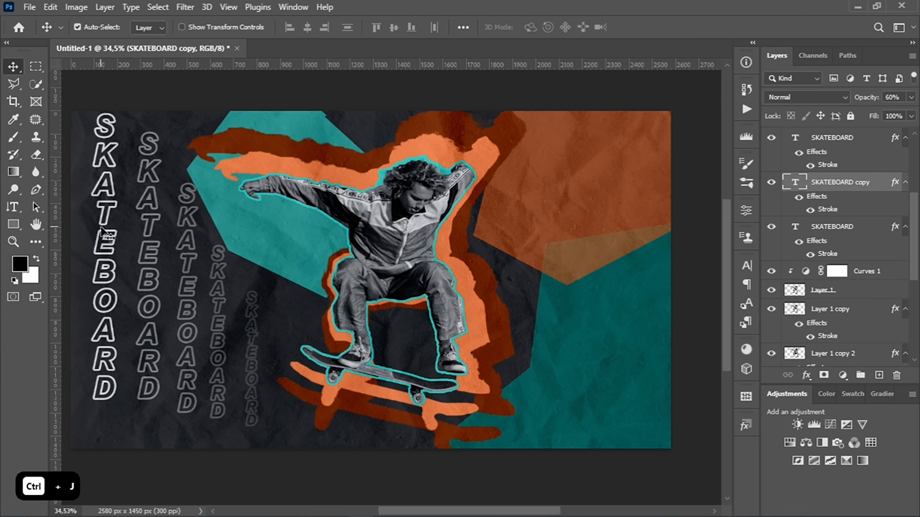
- Place the duplicated SKATEBOARD text diagonally over the orange polygon, rotated about -137.6° and scaled to about 121%
{"action": "key", "text": "ctrl+t"}
{"action": "left_click_drag", "start_coordinate": [104, 230], "coordinate": [534, 232]}
{"action": "left_click_drag", "start_coordinate": [556, 414], "coordinate": [621, 216]}
{"action": "left_click_drag", "start_coordinate": [499, 241], "coordinate": [541, 125]}
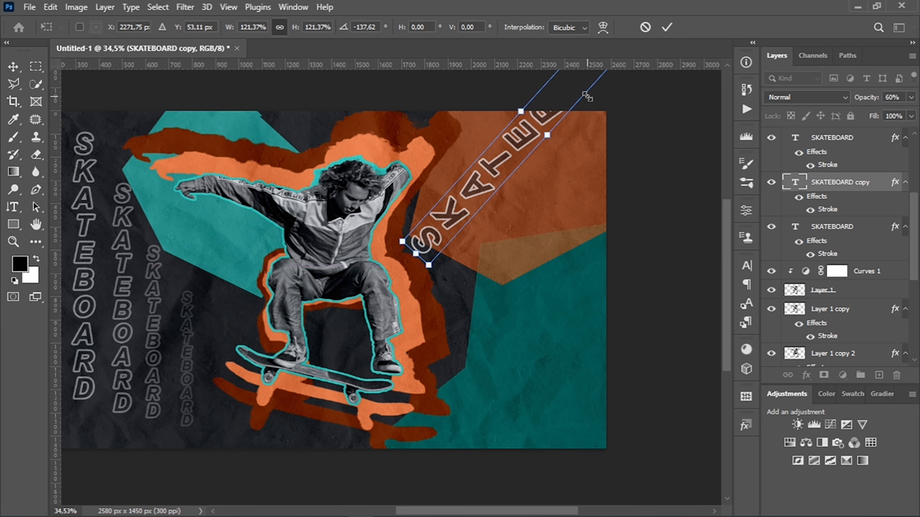
- Enlarge the diagonal SKATEBOARD text to about 146.8% and move it to about X 2472, Y 39 px
{"action": "left_click_drag", "start_coordinate": [429, 266], "coordinate": [429, 315]}
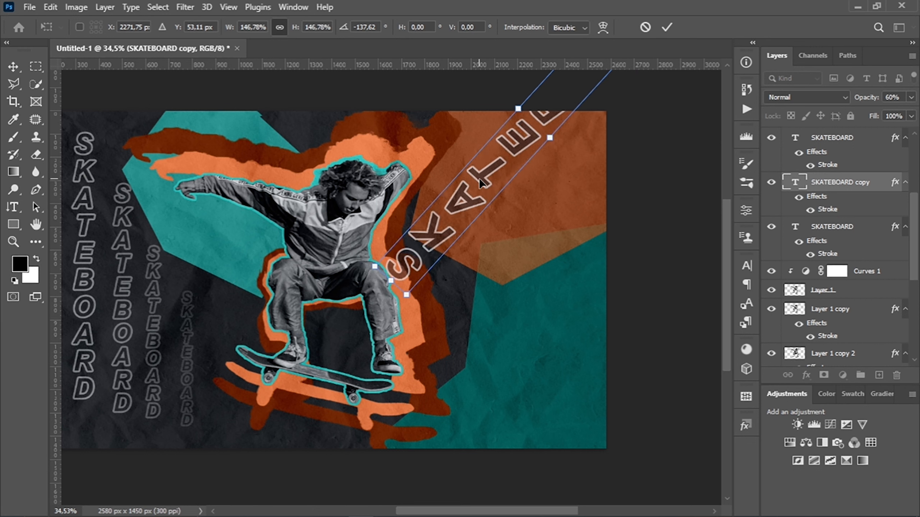
{"action": "left_click_drag", "start_coordinate": [480, 182], "coordinate": [529, 178]}
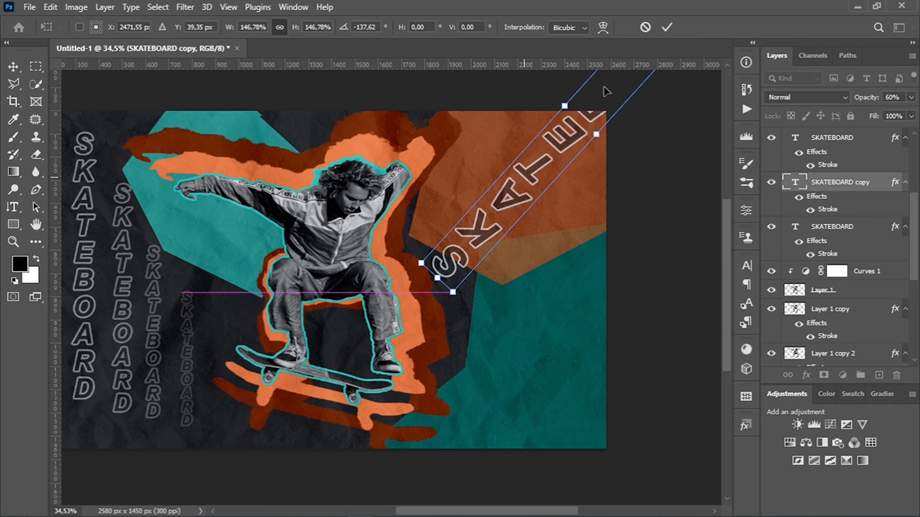
{"action": "left_click", "coordinate": [668, 28]}
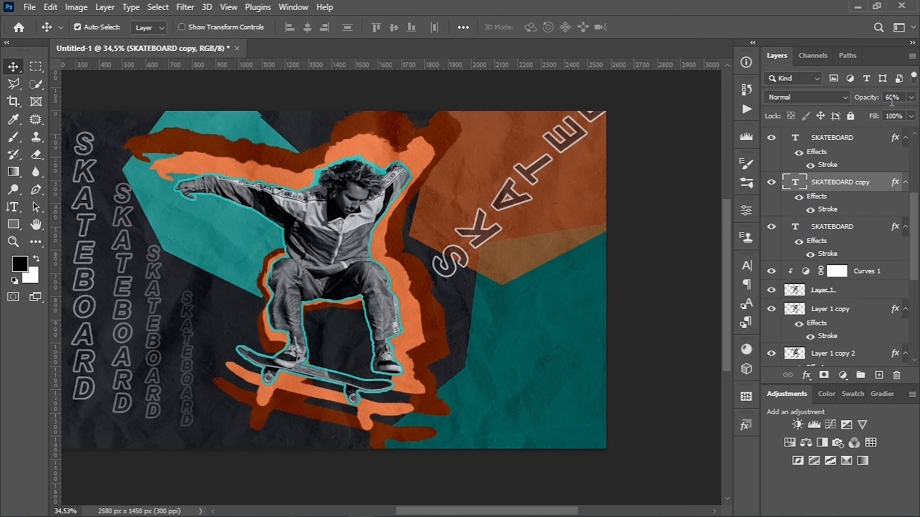
- Set the diagonal SKATEBOARD text to 40% opacity and reorder its layer below the original largest column's layer
{"action": "type", "text": "40"}
{"action": "key", "text": "Return"}
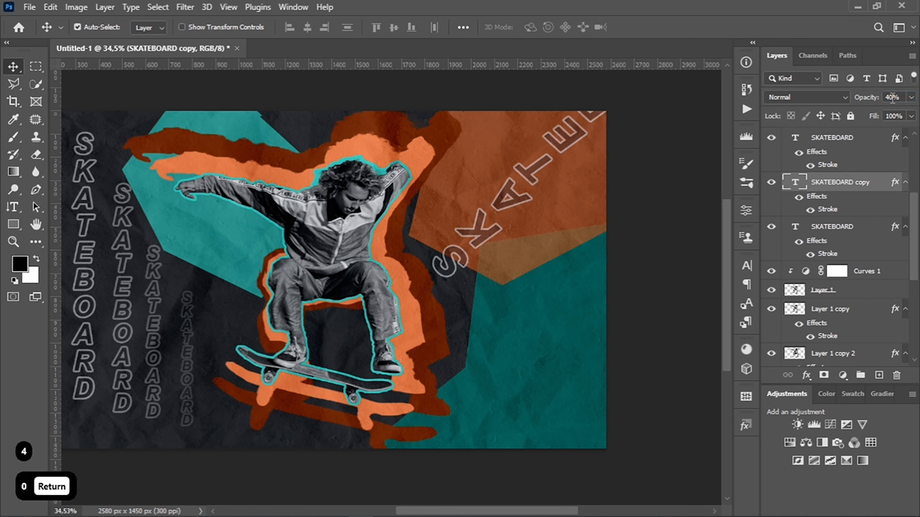
{"action": "left_click_drag", "start_coordinate": [824, 184], "coordinate": [843, 260]}
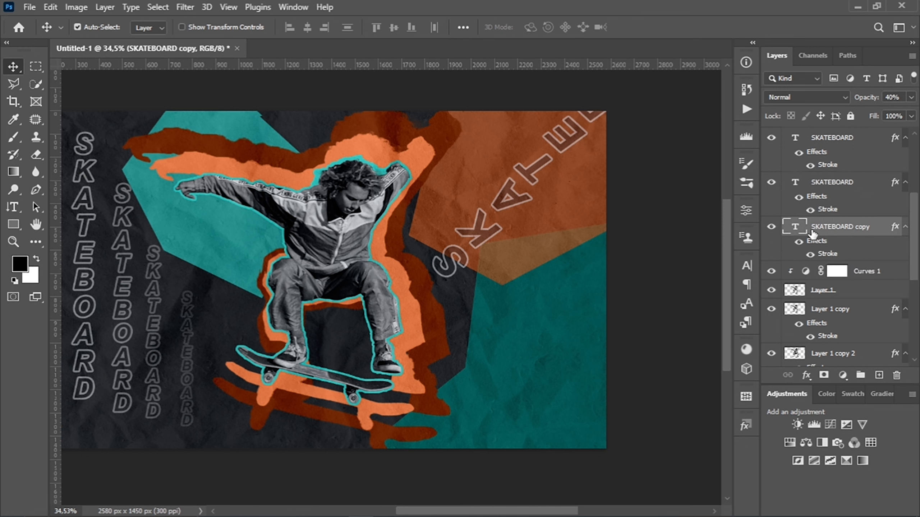
- Duplicate the diagonal SKATEBOARD text and move the copy over the lower teal polygon, at about X 1918, Y 1404 px
{"action": "key", "text": "ctrl+j"}
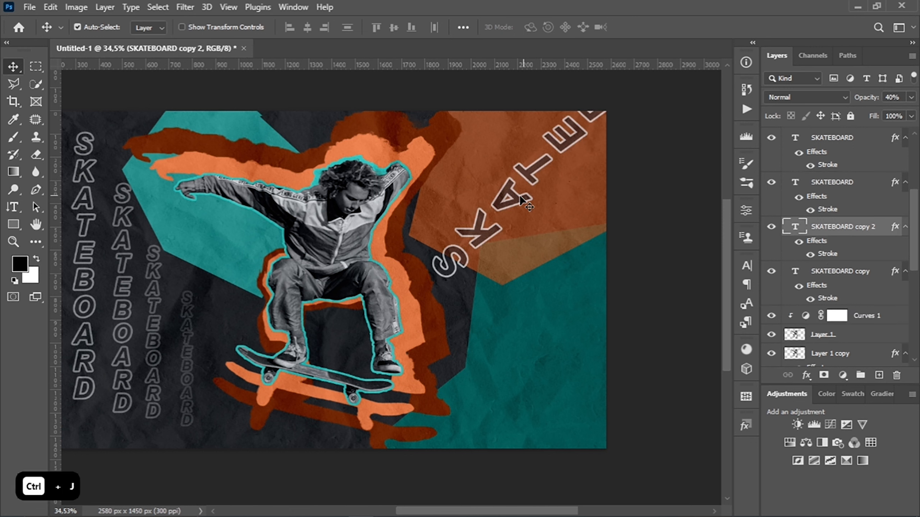
{"action": "key", "text": "ctrl+t"}
{"action": "left_click_drag", "start_coordinate": [507, 263], "coordinate": [467, 364]}
{"action": "scroll", "coordinate": [468, 364], "scroll_direction": "down", "scroll_amount": 1}
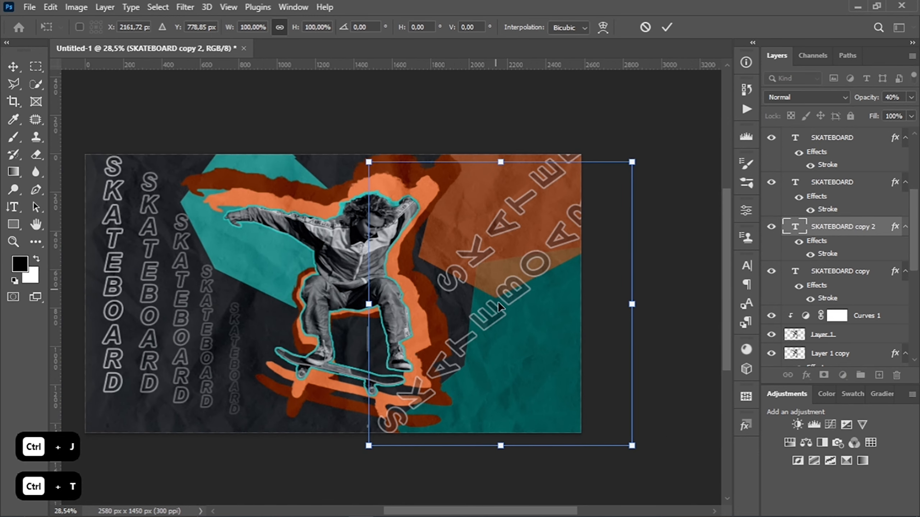
{"action": "left_click_drag", "start_coordinate": [498, 304], "coordinate": [448, 414]}
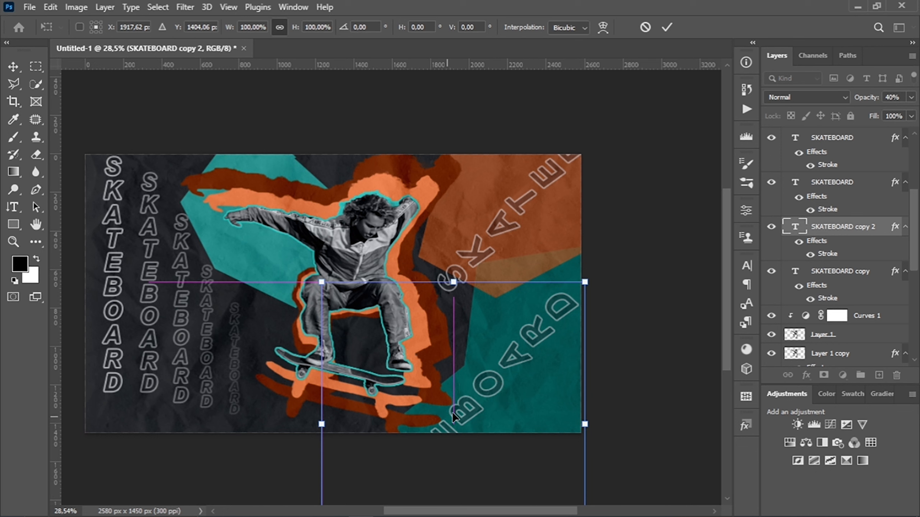
{"action": "left_click", "coordinate": [665, 26]}
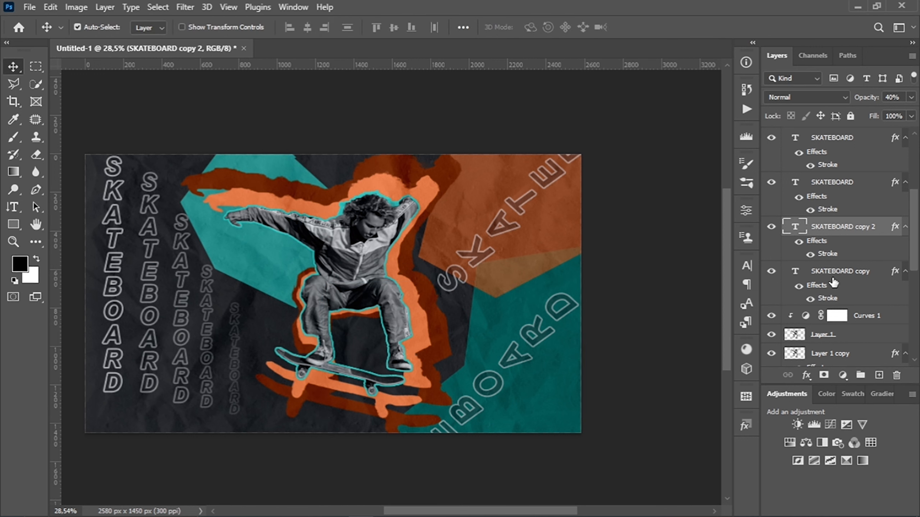
- Recolour the stroke of the diagonal SKATEBOARD text over the orange polygon to teal with H 176, S 69, B 84
{"action": "left_click", "coordinate": [801, 278]}
{"action": "left_click", "coordinate": [104, 7]}
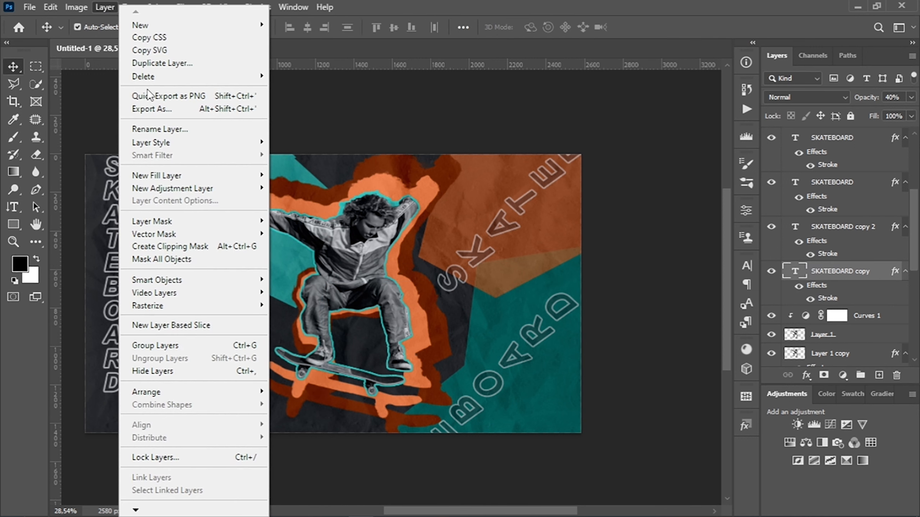
{"action": "mouse_move", "coordinate": [155, 143]}
{"action": "left_click", "coordinate": [319, 142]}
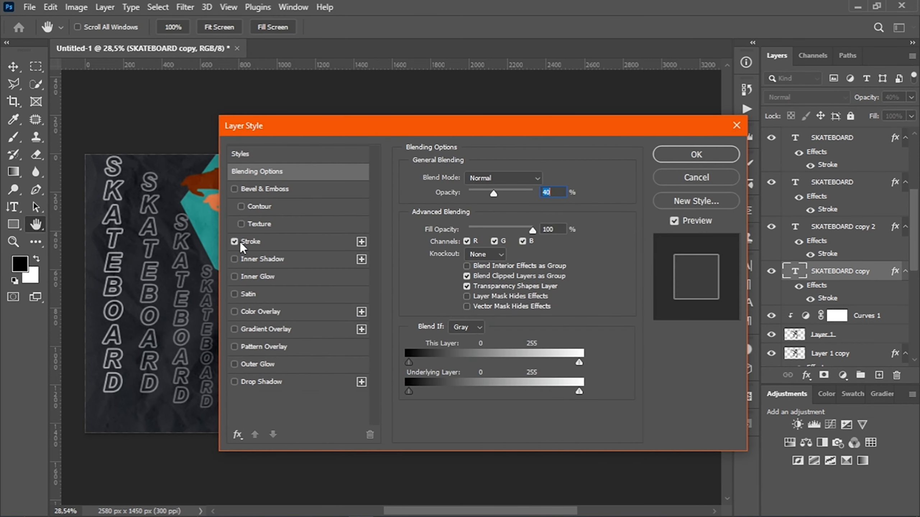
{"action": "left_click", "coordinate": [255, 242]}
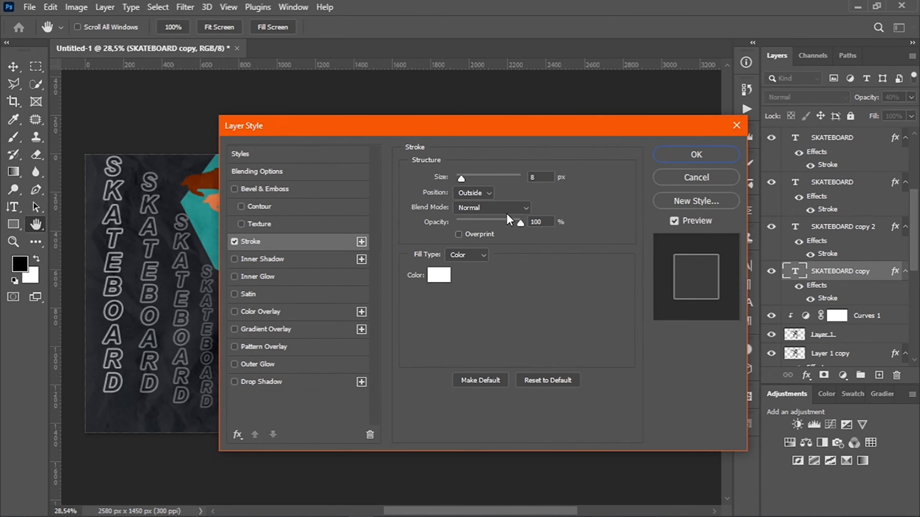
{"action": "left_click", "coordinate": [445, 276]}
{"action": "left_click", "coordinate": [518, 250]}
{"action": "type", "text": "176"}
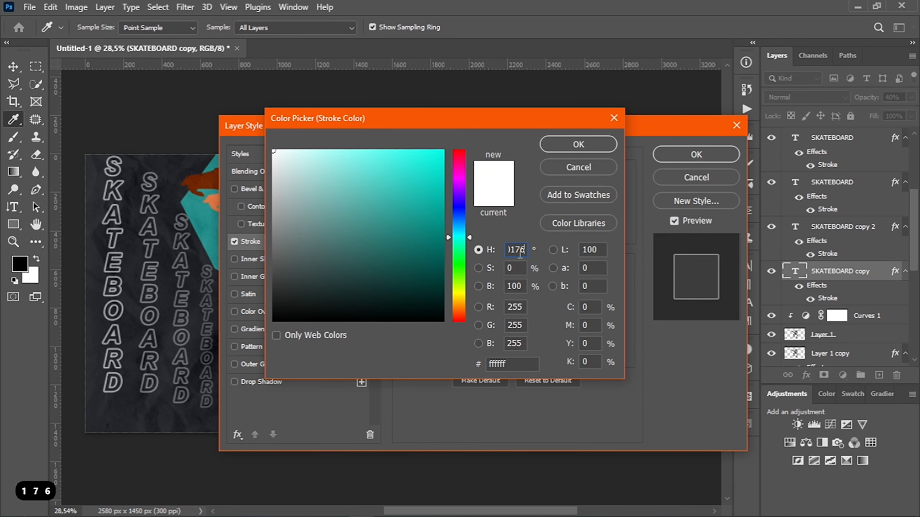
{"action": "key", "text": "Tab"}
{"action": "type", "text": "69"}
{"action": "key", "text": "Tab"}
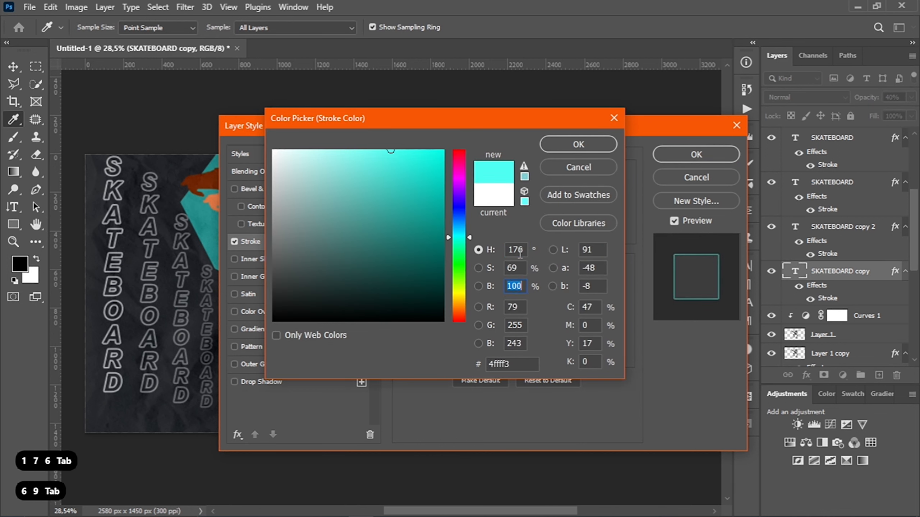
{"action": "type", "text": "84"}
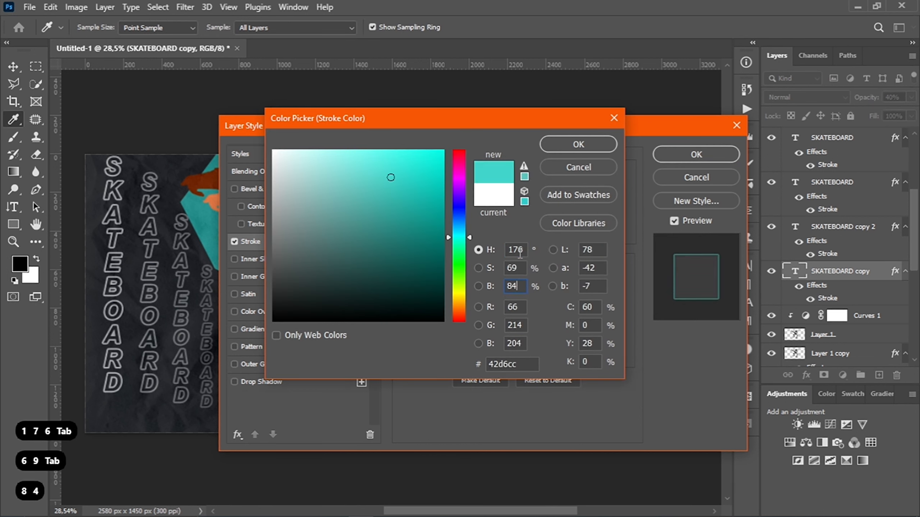
{"action": "key", "text": "Return"}
- Set the stroke size of the diagonal text over the orange polygon to 3 px and apply the layer style
{"action": "left_click", "coordinate": [537, 177]}
{"action": "key", "text": "BackSpace"}
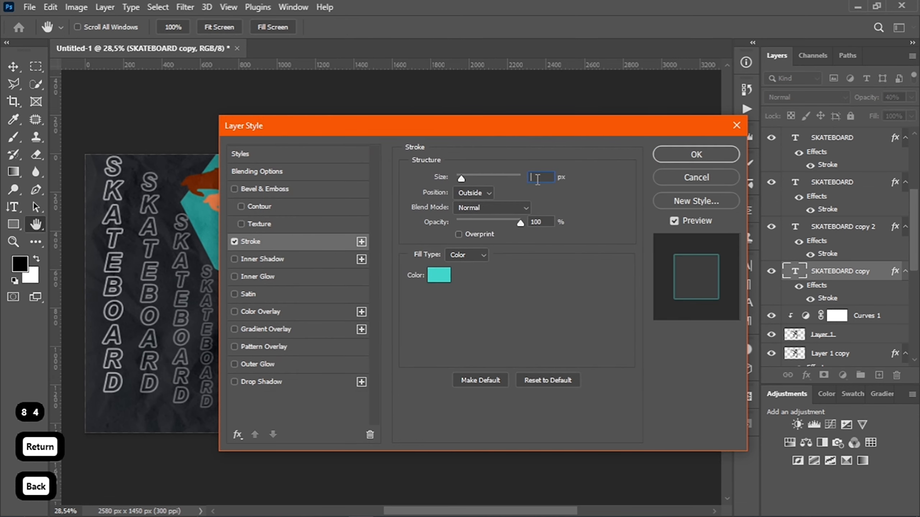
{"action": "type", "text": "3"}
{"action": "key", "text": "Return"}
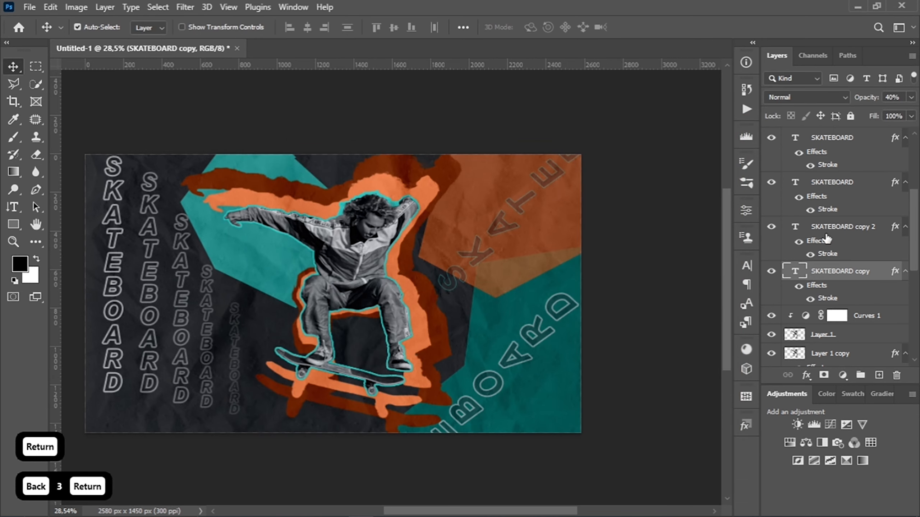
- Recolour the stroke of the diagonal SKATEBOARD text over the lower teal polygon to orange with H 20, S 64, B 100
{"action": "left_click", "coordinate": [827, 227]}
{"action": "left_click", "coordinate": [104, 7]}
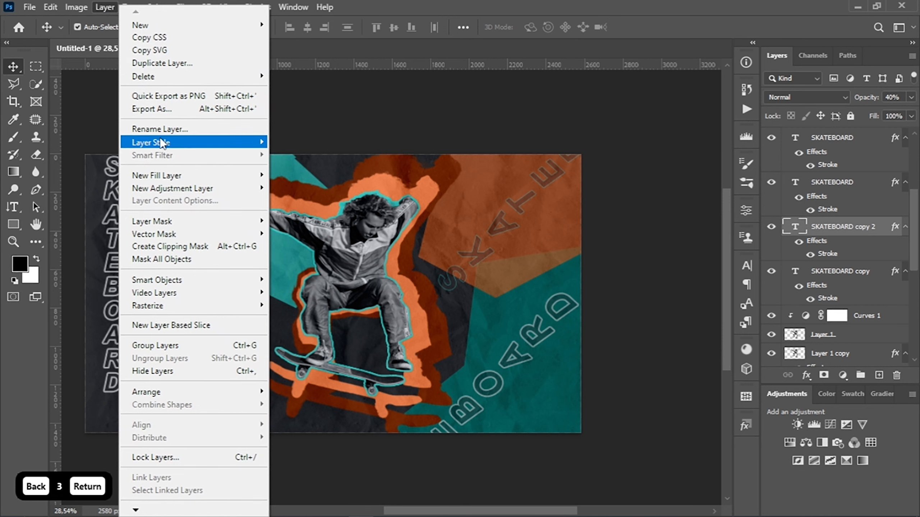
{"action": "mouse_move", "coordinate": [162, 143]}
{"action": "left_click", "coordinate": [290, 138]}
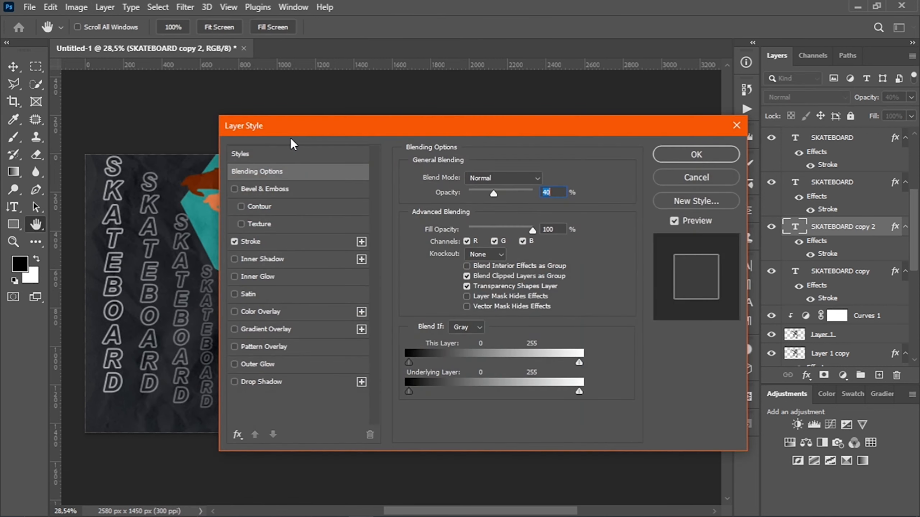
{"action": "left_click", "coordinate": [251, 242]}
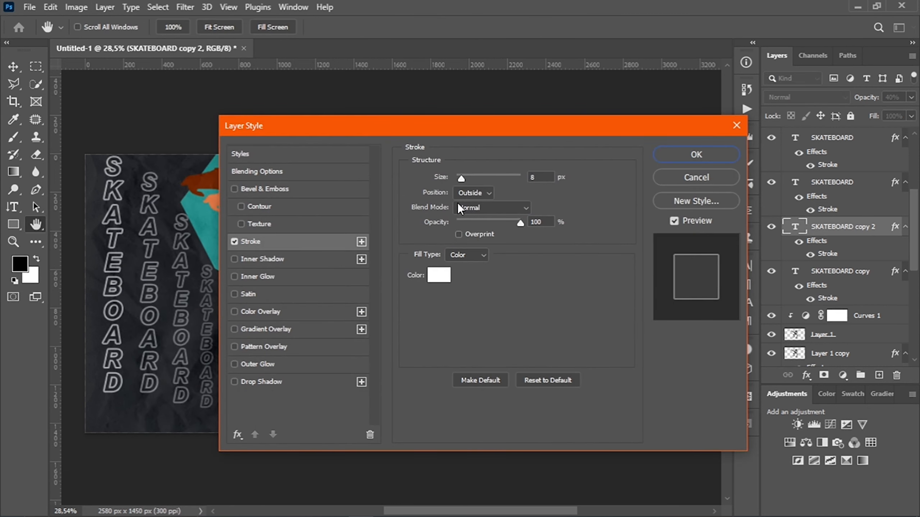
{"action": "left_click", "coordinate": [439, 276]}
{"action": "key", "text": "BackSpace"}
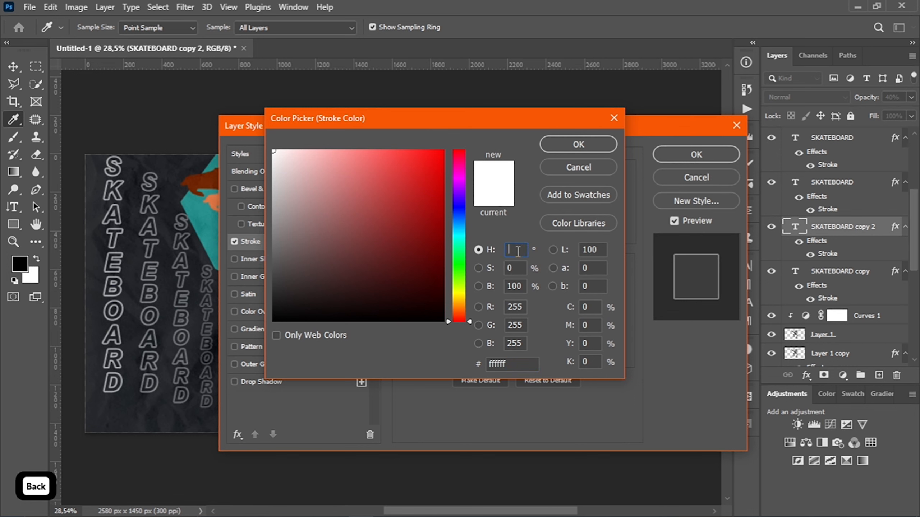
{"action": "type", "text": "20"}
{"action": "key", "text": "Tab"}
{"action": "type", "text": "64"}
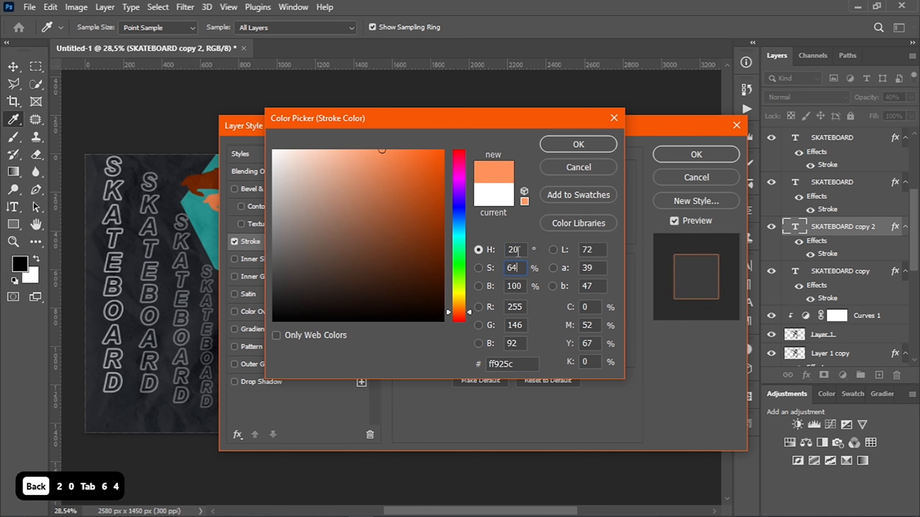
{"action": "key", "text": "Tab"}
{"action": "type", "text": "100"}
{"action": "key", "text": "Return"}
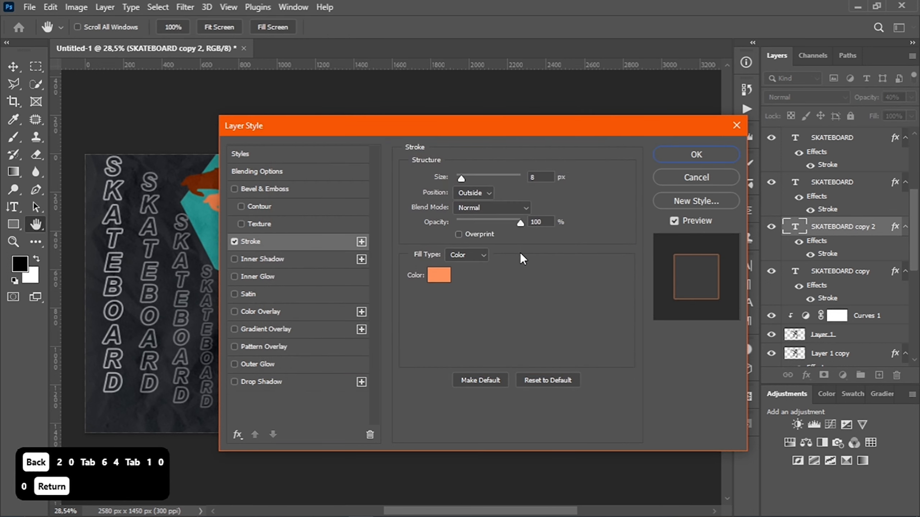
- Set the stroke size of the lower diagonal text to 3 px and apply the layer style
{"action": "left_click", "coordinate": [544, 178]}
{"action": "type", "text": "3"}
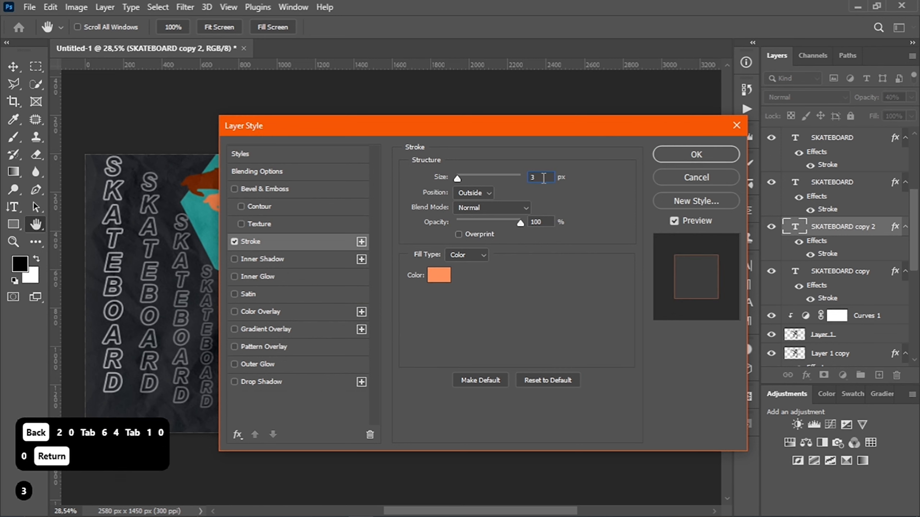
{"action": "key", "text": "Return"}
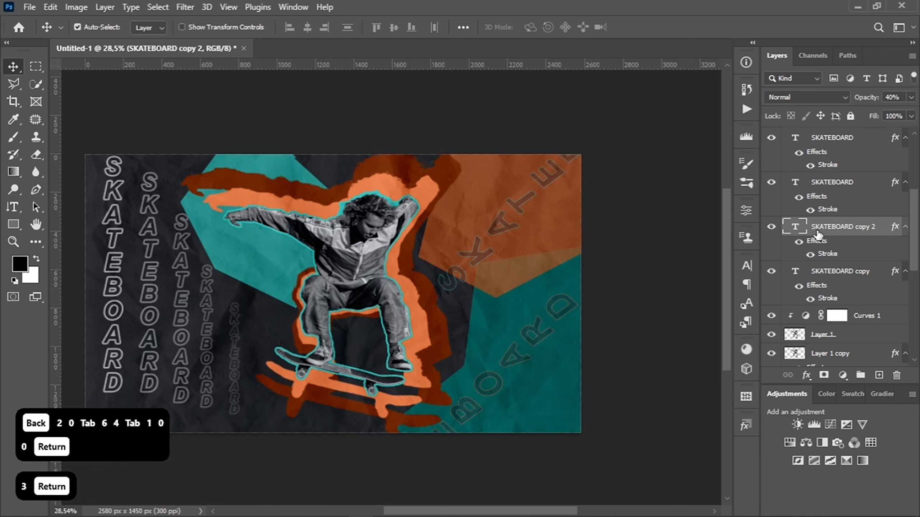
- Move the smallest vertical SKATEBOARD column to the right and down, to about X 826, Y 1108 px
{"action": "left_click", "coordinate": [228, 7]}
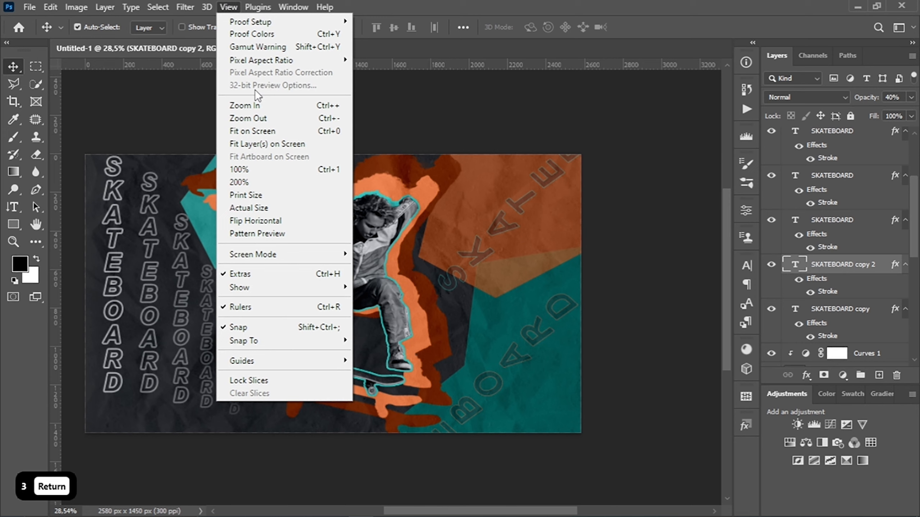
{"action": "left_click", "coordinate": [271, 132]}
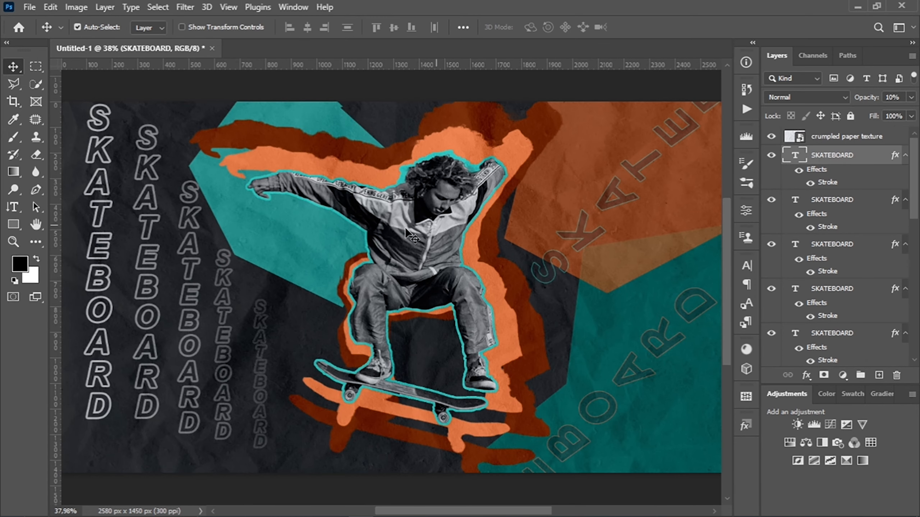
{"action": "key", "text": "ctrl+t"}
{"action": "left_click_drag", "start_coordinate": [262, 345], "coordinate": [275, 356]}
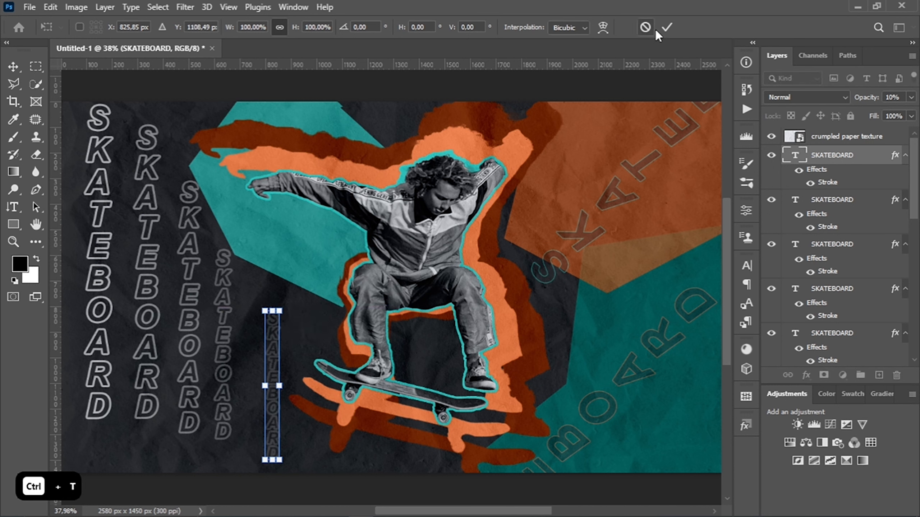
{"action": "left_click", "coordinate": [666, 27]}
- Move the second-smallest vertical SKATEBOARD column to about X 688, Y 964 px
{"action": "left_click", "coordinate": [820, 207]}
{"action": "key", "text": "ctrl+t"}
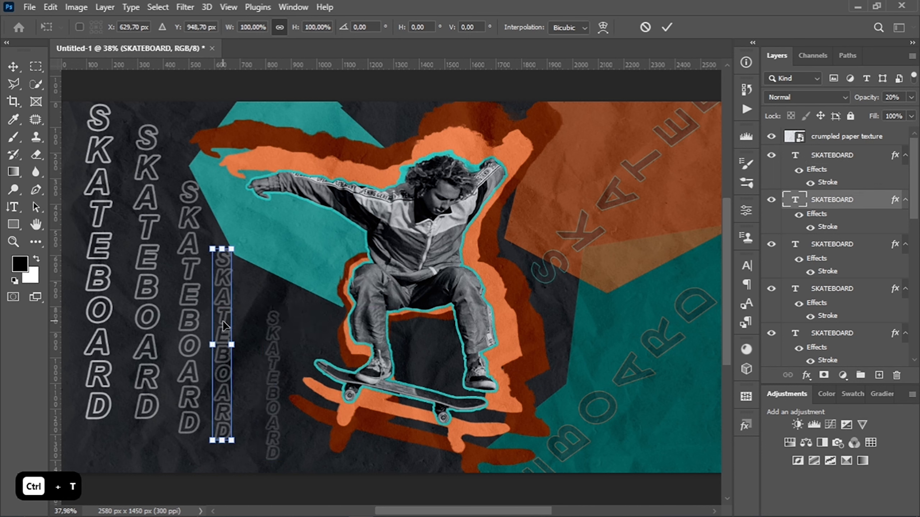
{"action": "left_click_drag", "start_coordinate": [223, 320], "coordinate": [237, 325]}
{"action": "left_click", "coordinate": [667, 27]}
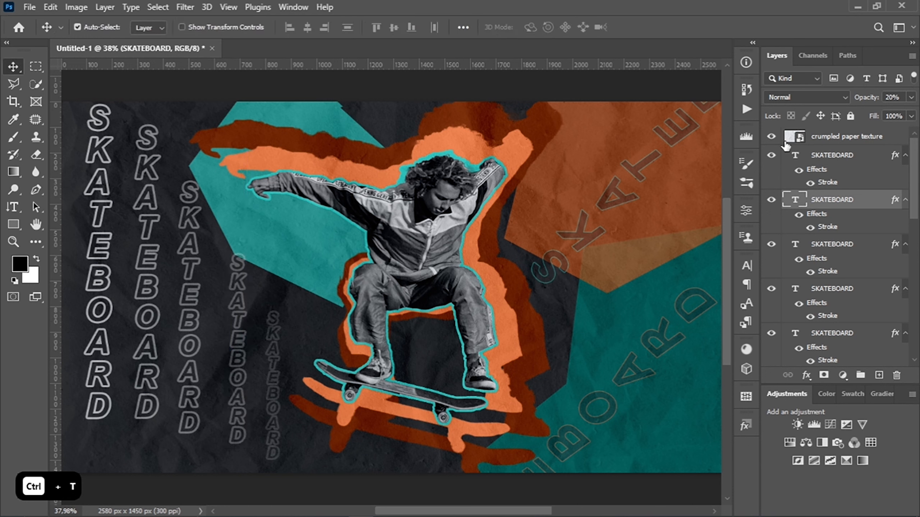
- Shift the middle vertical SKATEBOARD column right to about X 520 px, keeping it at Y 803 px
{"action": "key", "text": "alt+bracketleft"}
{"action": "key", "text": "ctrl+t"}
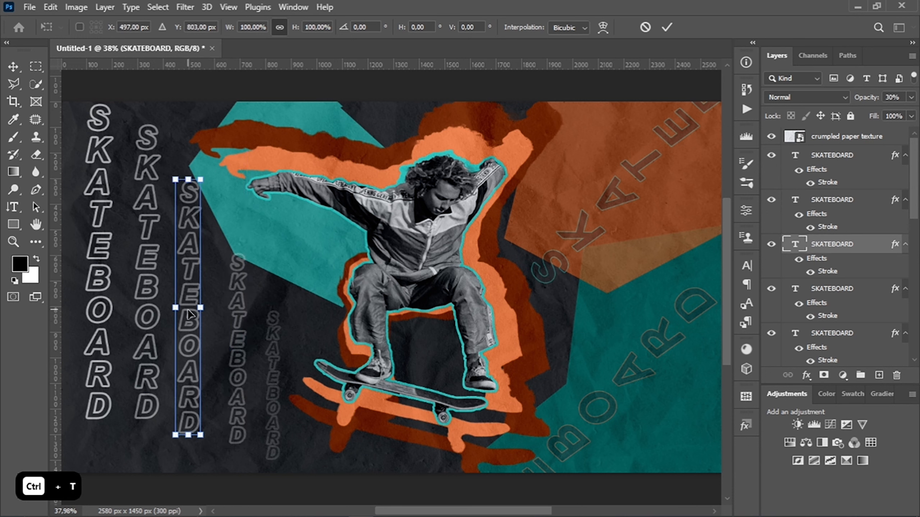
{"action": "left_click_drag", "start_coordinate": [189, 313], "coordinate": [194, 312]}
{"action": "left_click", "coordinate": [667, 27]}
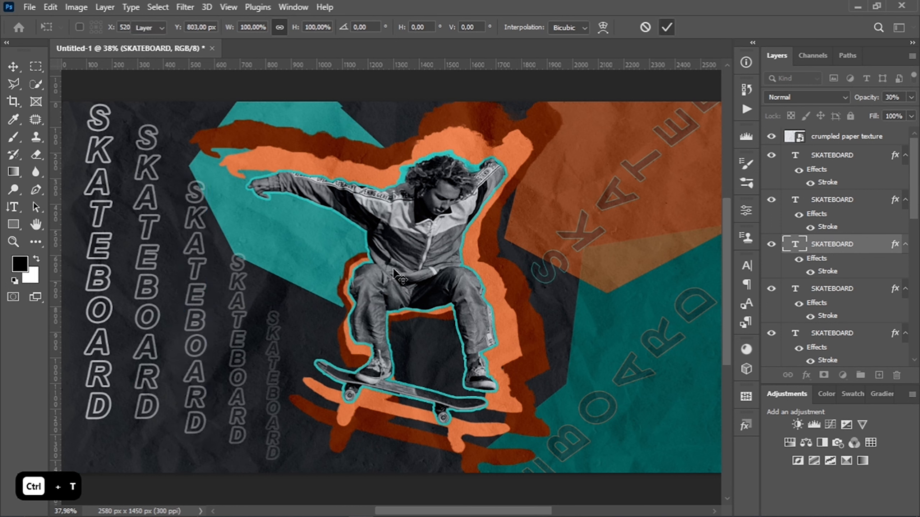
- Lower the second-smallest vertical SKATEBOARD column to about Y 999 px
{"action": "left_click", "coordinate": [800, 213]}
{"action": "key", "text": "ctrl+t"}
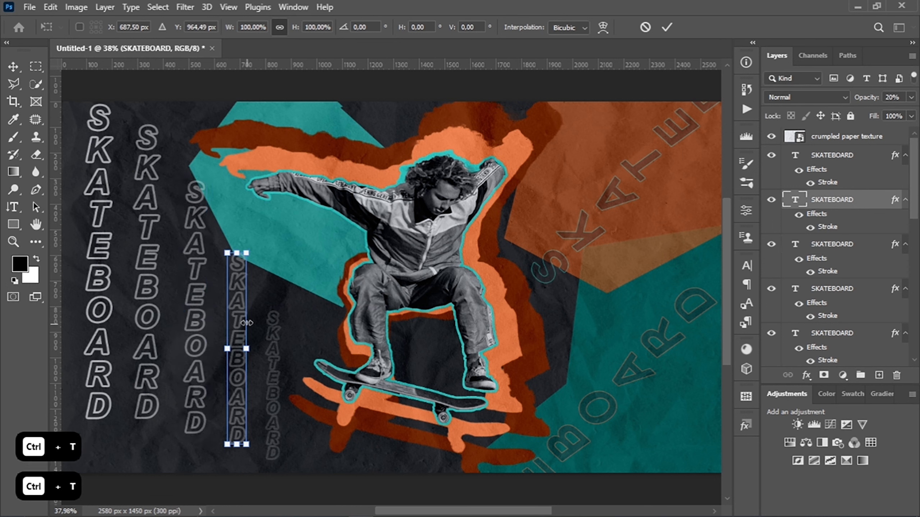
{"action": "left_click_drag", "start_coordinate": [238, 319], "coordinate": [239, 330]}
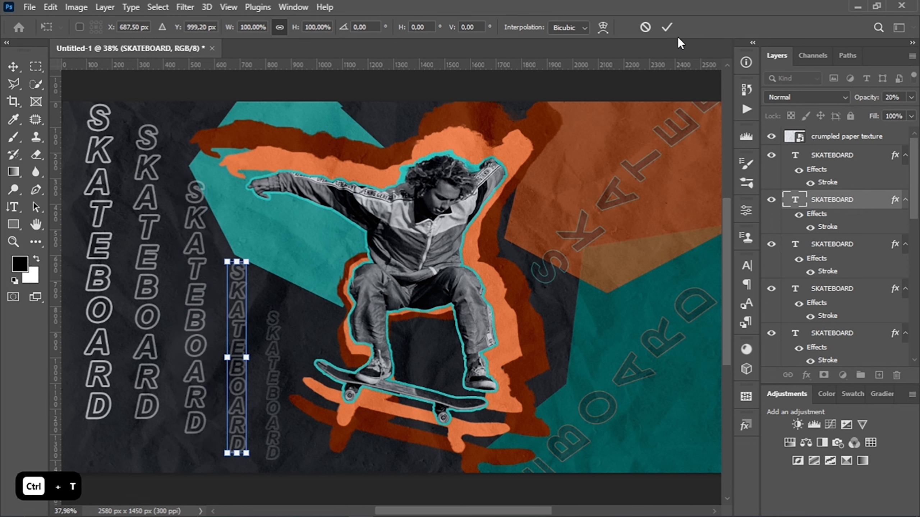
{"action": "left_click", "coordinate": [666, 27]}
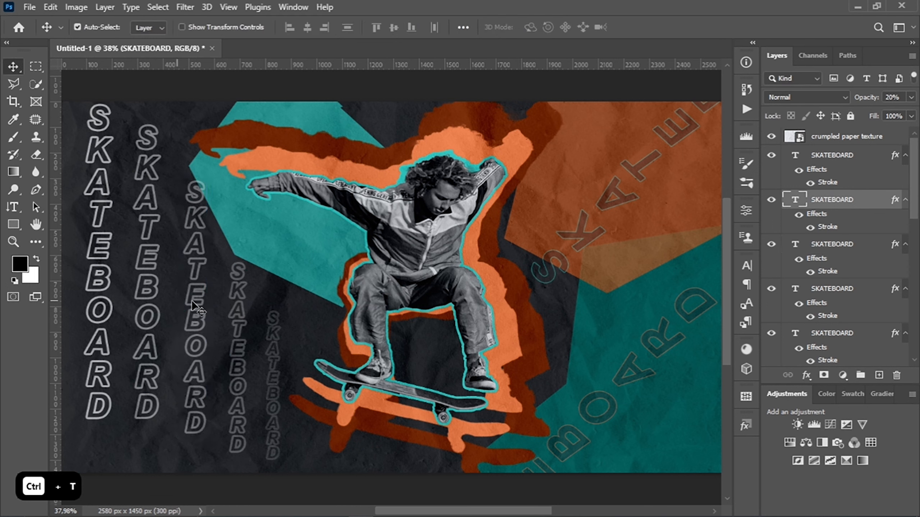
- Move the second-largest vertical SKATEBOARD column slightly right, to about X 349, Y 674 px
{"action": "left_click", "coordinate": [832, 290]}
{"action": "key", "text": "ctrl+t"}
{"action": "left_click_drag", "start_coordinate": [147, 302], "coordinate": [151, 304]}
{"action": "left_click", "coordinate": [669, 26]}
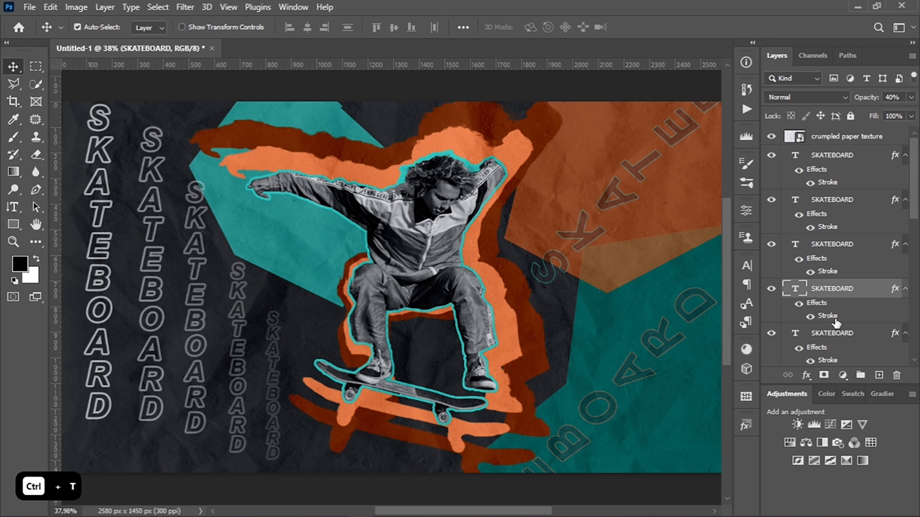
- Nudge the largest vertical SKATEBOARD column to about X 147, Y 625 px
{"action": "left_click", "coordinate": [832, 333]}
{"action": "key", "text": "ctrl+t"}
{"action": "left_click_drag", "start_coordinate": [100, 278], "coordinate": [98, 278]}
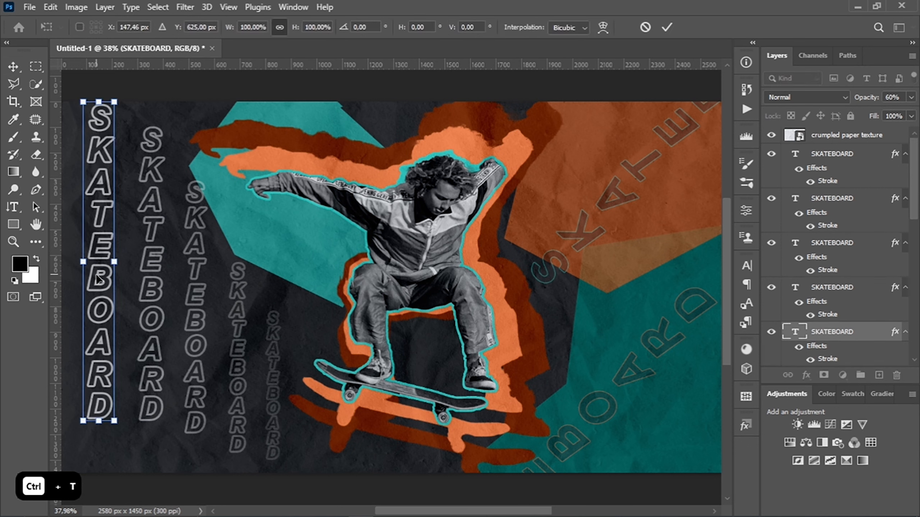
{"action": "left_click", "coordinate": [666, 27]}
- Lower the middle vertical SKATEBOARD column to about Y 844 px
{"action": "left_click", "coordinate": [778, 256]}
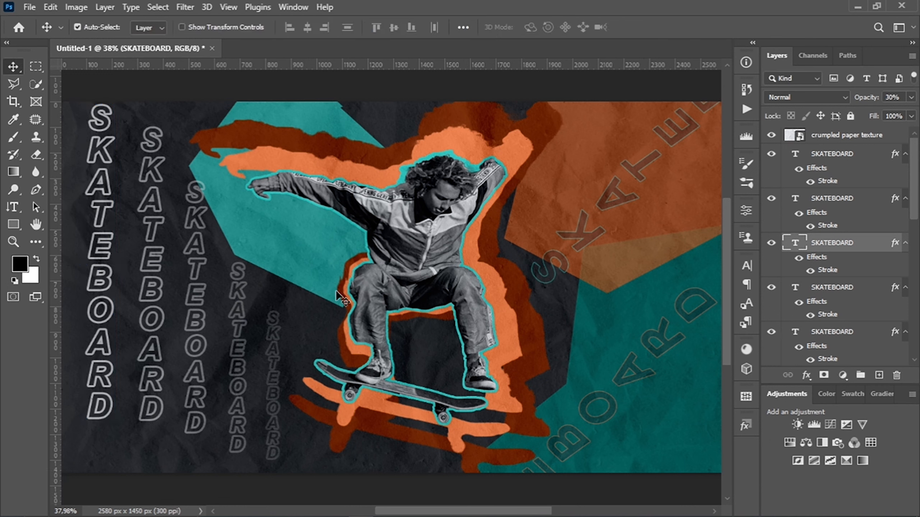
{"action": "key", "text": "ctrl+t"}
{"action": "left_click_drag", "start_coordinate": [186, 353], "coordinate": [187, 362]}
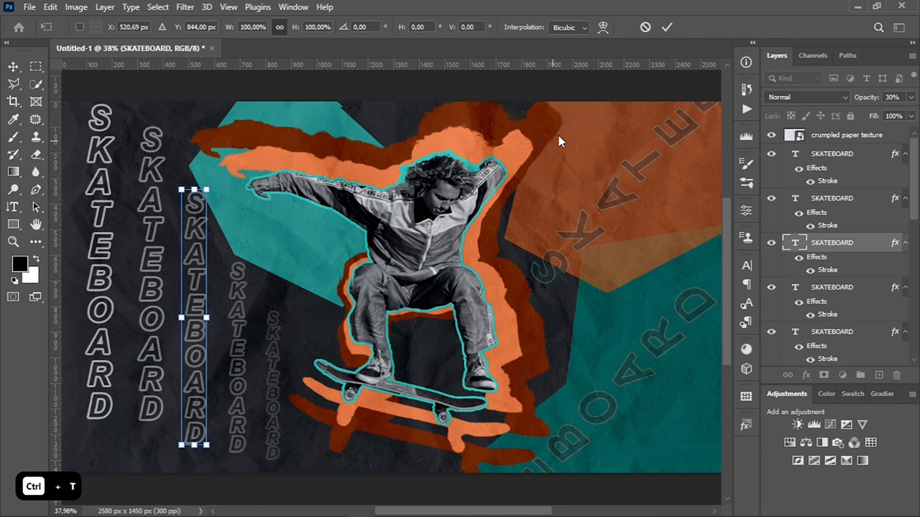
{"action": "left_click", "coordinate": [665, 29]}
- Move the second-largest vertical SKATEBOARD column down and slightly left so the column tops descend in even stagger
{"action": "left_click", "coordinate": [828, 287]}
{"action": "key", "text": "ctrl+t"}
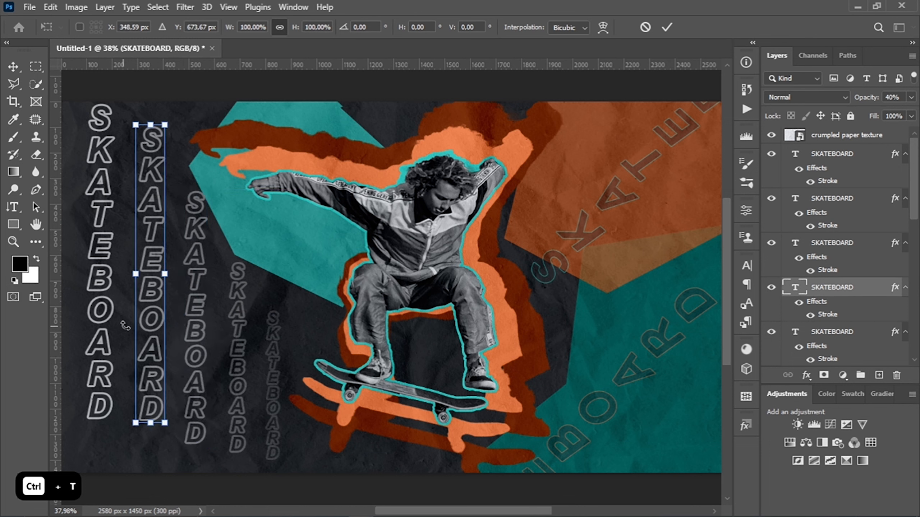
{"action": "left_click_drag", "start_coordinate": [146, 308], "coordinate": [144, 321]}
{"action": "left_click", "coordinate": [666, 27]}
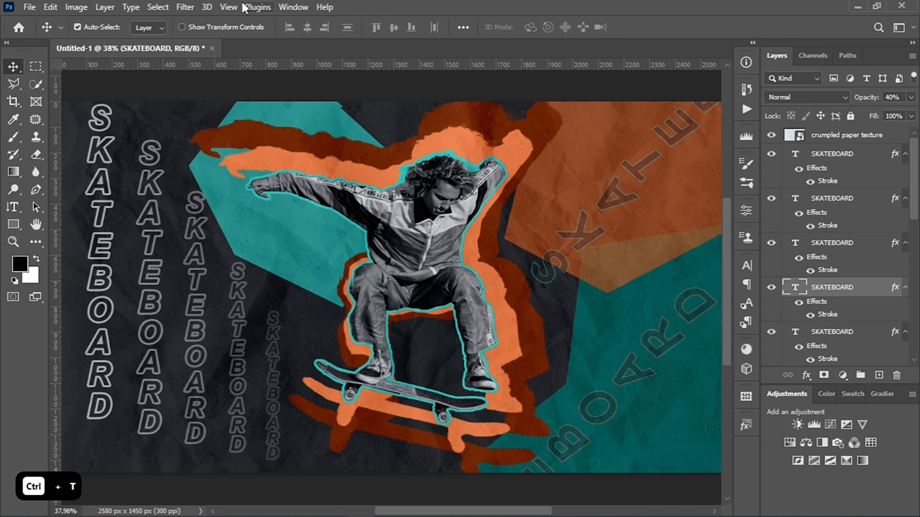
- Shift the teal polygon behind the skateboarder's outstretched arm slightly up and to the left
{"action": "left_click", "coordinate": [228, 7]}
{"action": "left_click", "coordinate": [292, 131]}
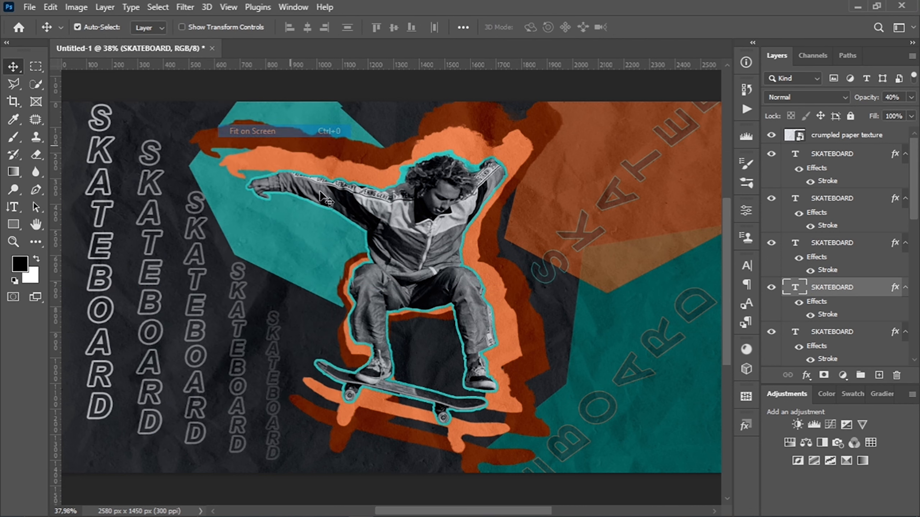
{"action": "left_click", "coordinate": [651, 301]}
{"action": "key", "text": "ctrl+t"}
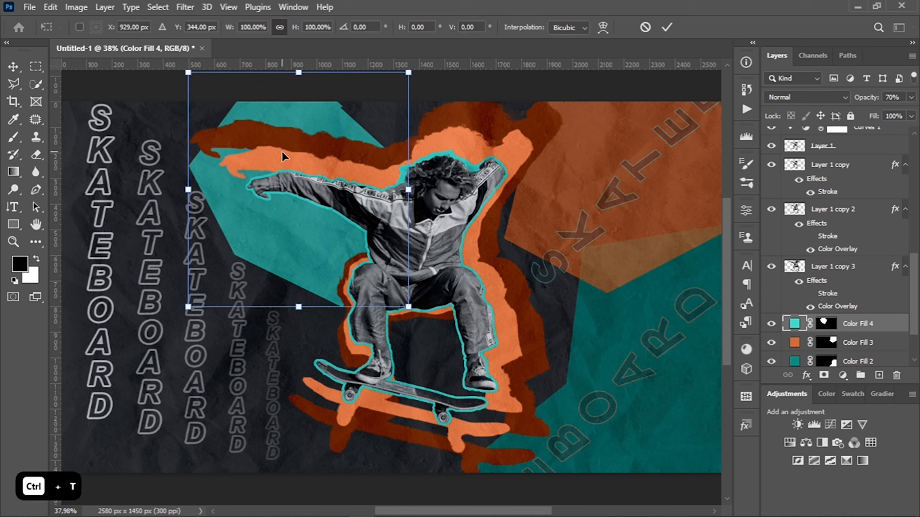
{"action": "left_click_drag", "start_coordinate": [292, 213], "coordinate": [298, 214]}
{"action": "left_click", "coordinate": [666, 27]}
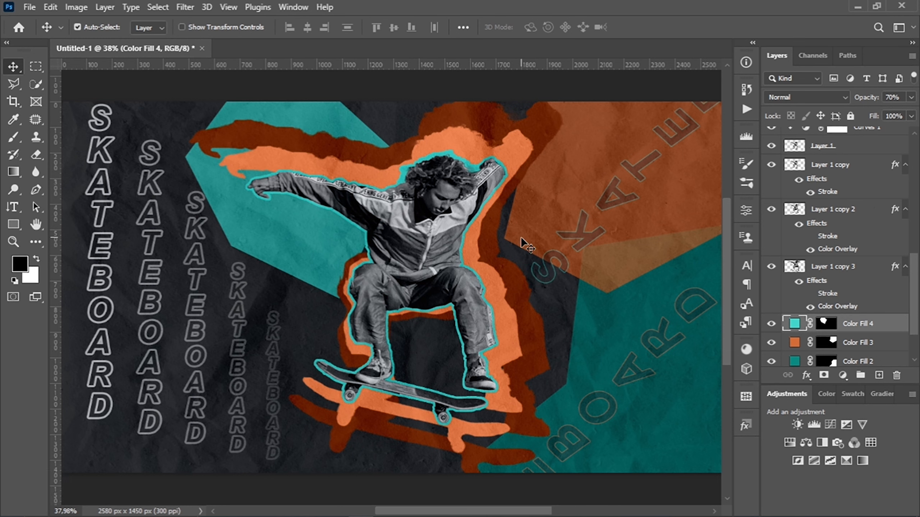
- Move the diagonal SKATEBOARD text on the lower teal polygon down and left, to about X 1894, Y 1488 px
{"action": "scroll", "coordinate": [808, 219], "scroll_direction": "up", "scroll_amount": 5}
{"action": "left_click", "coordinate": [836, 190]}
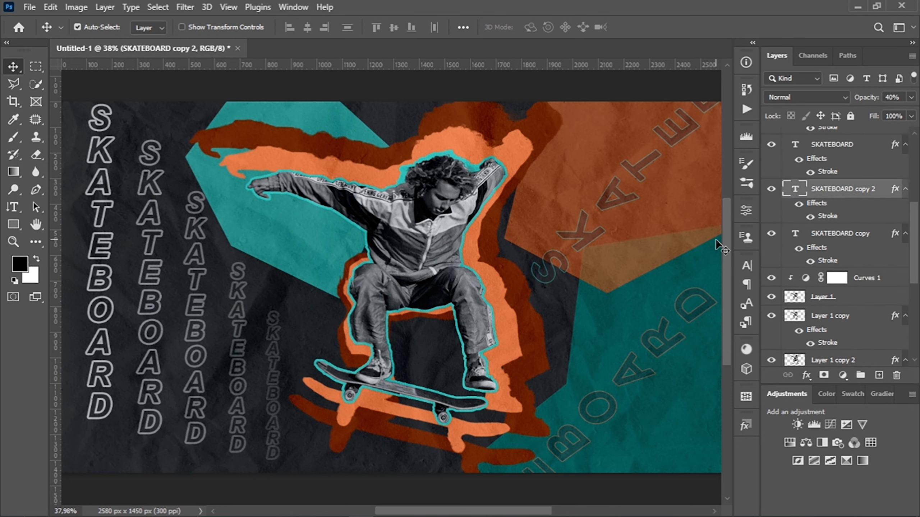
{"action": "key", "text": "ctrl+t"}
{"action": "left_click_drag", "start_coordinate": [615, 379], "coordinate": [608, 399]}
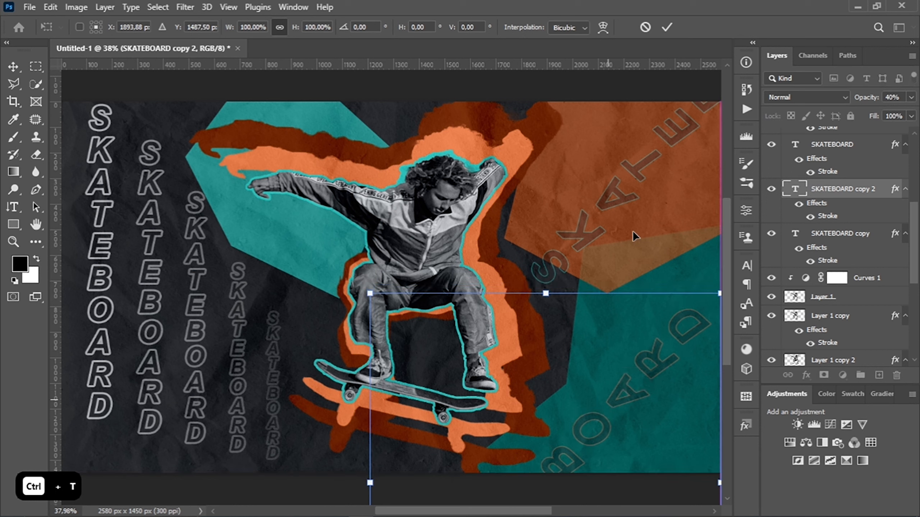
{"action": "left_click", "coordinate": [675, 26]}
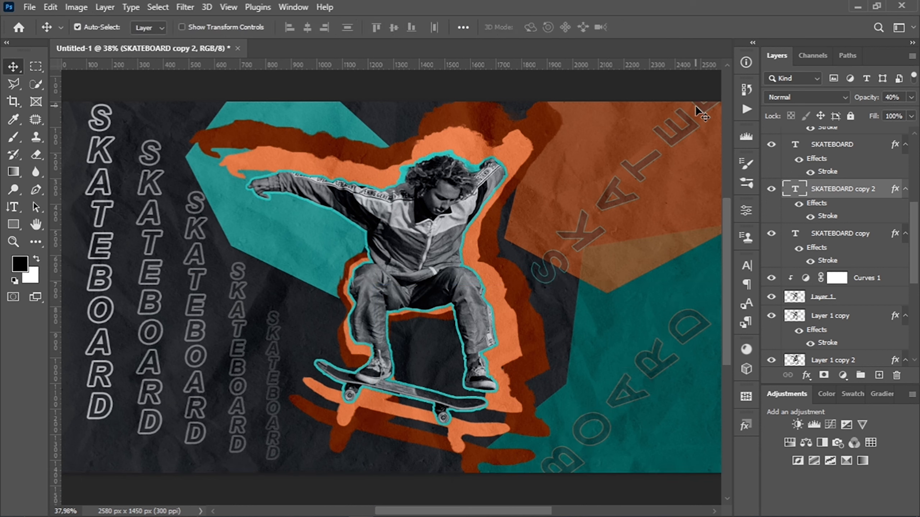